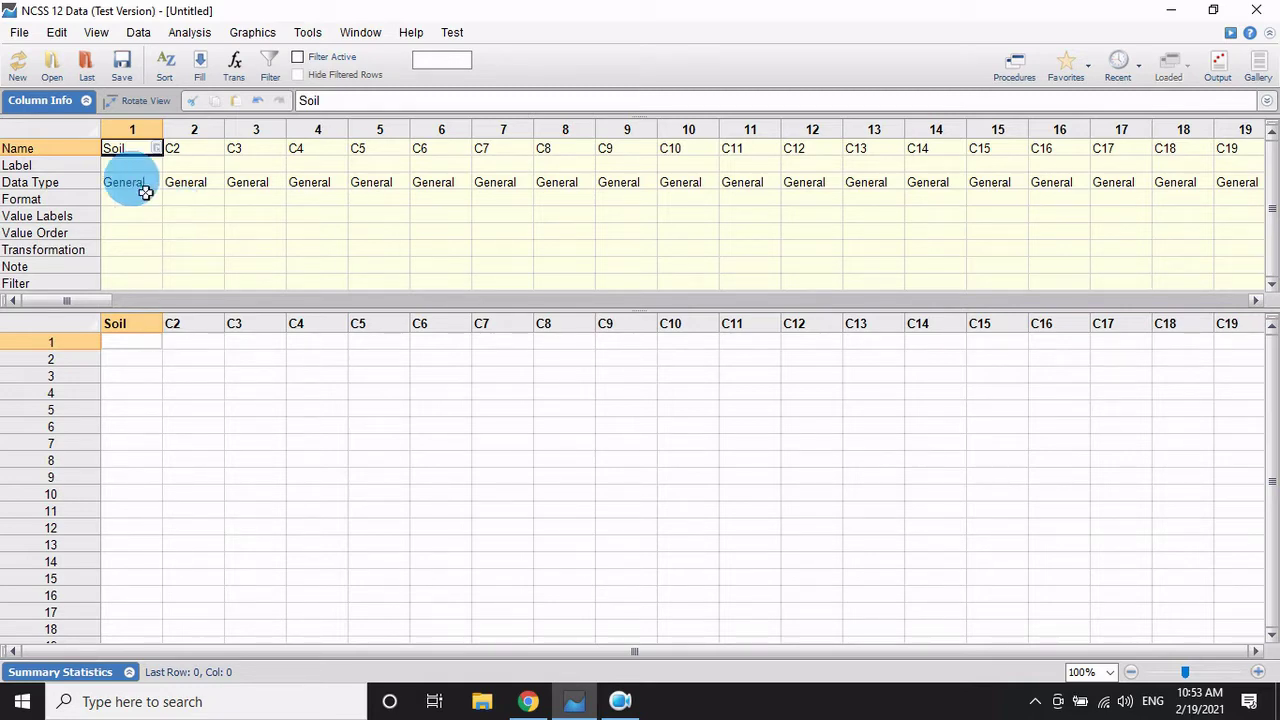
Step: In the Column Info Name row, name columns 1–4 Soil Site, N, P and K
key("F2")
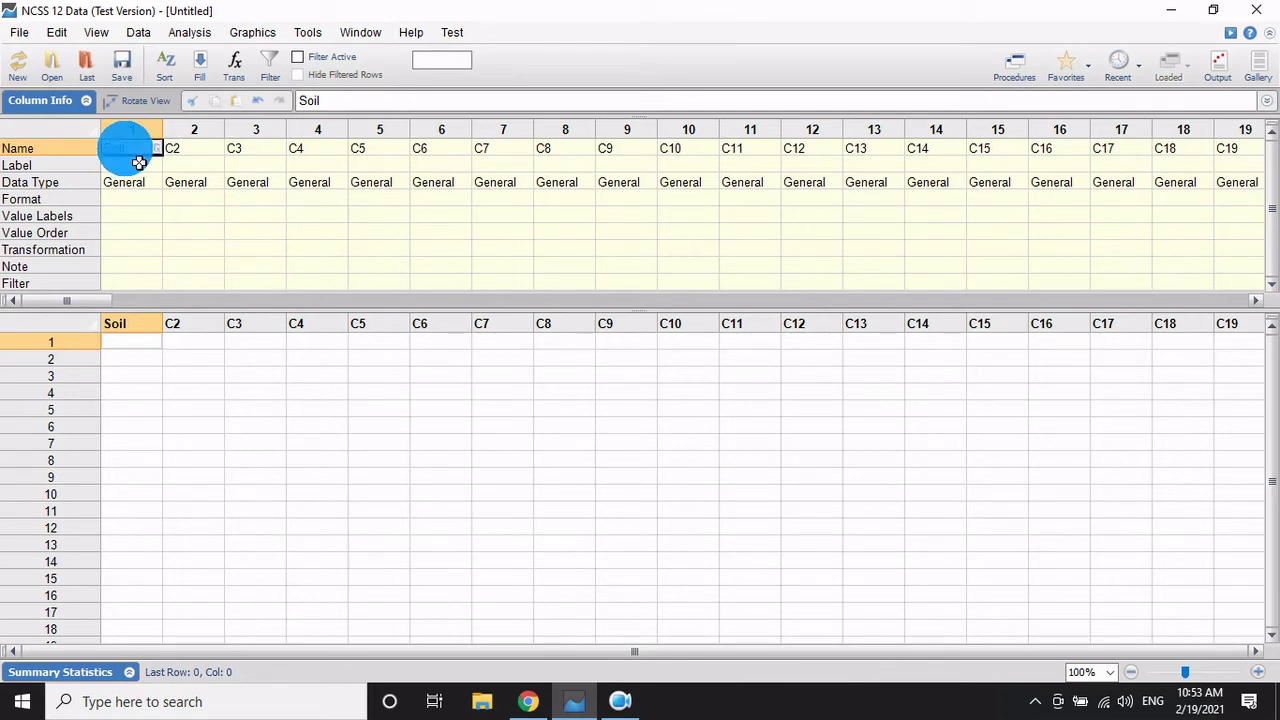
type("Soi")
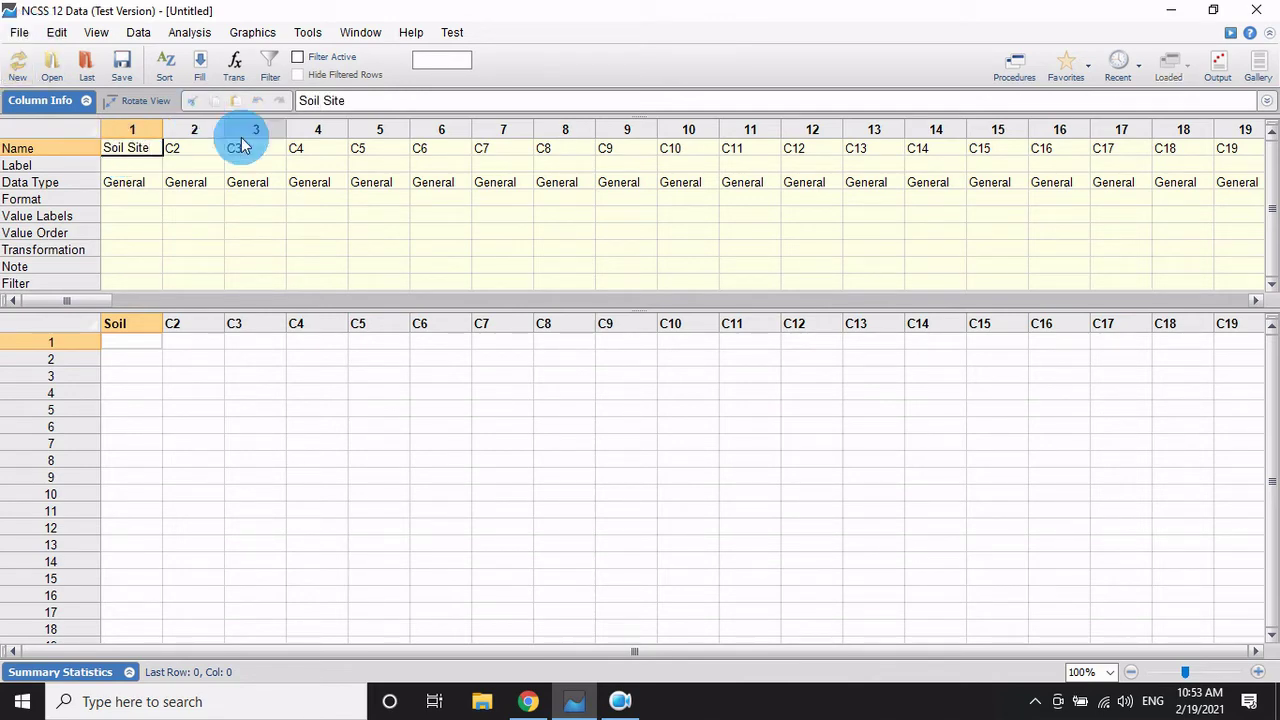
left_click(190, 150)
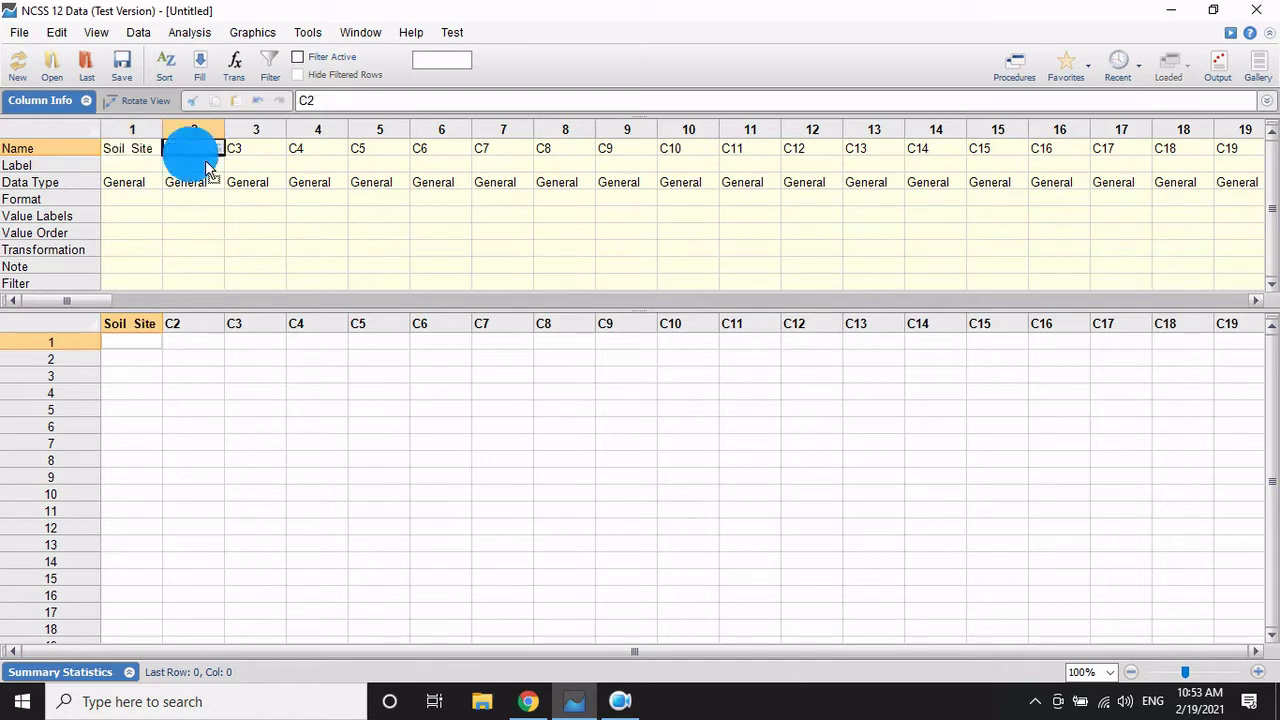
type("N")
key("Tab")
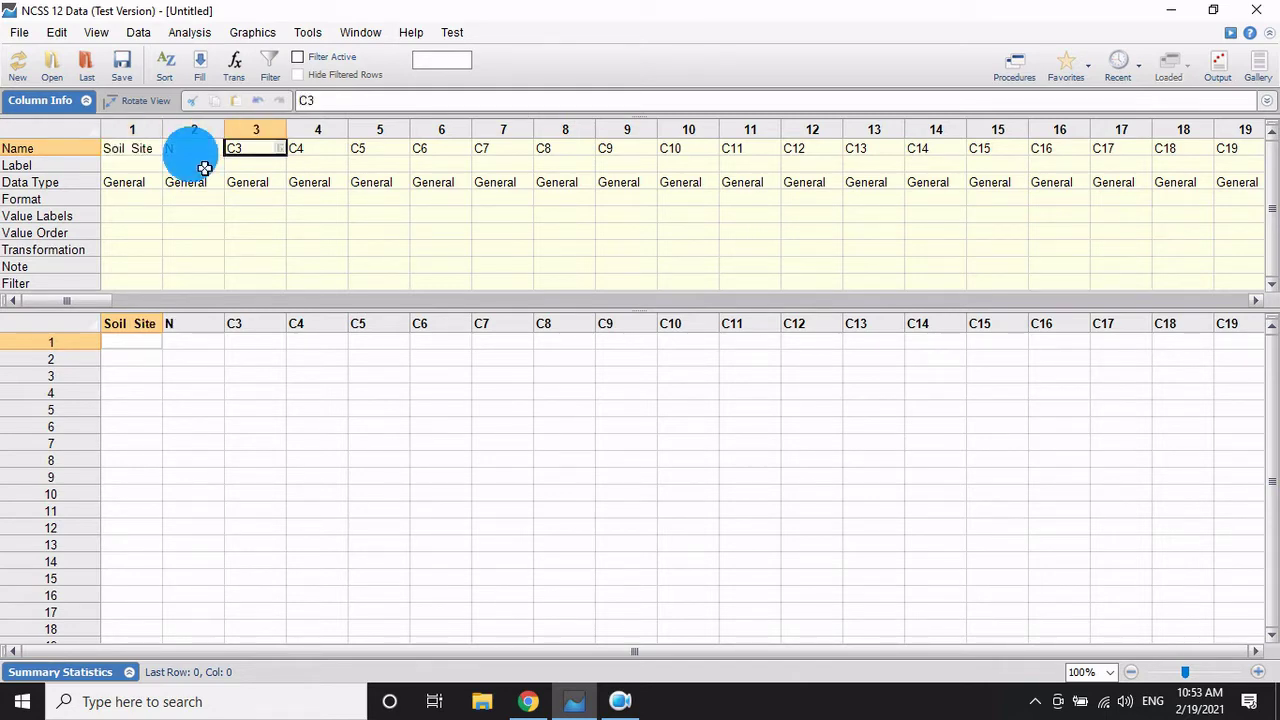
type("P")
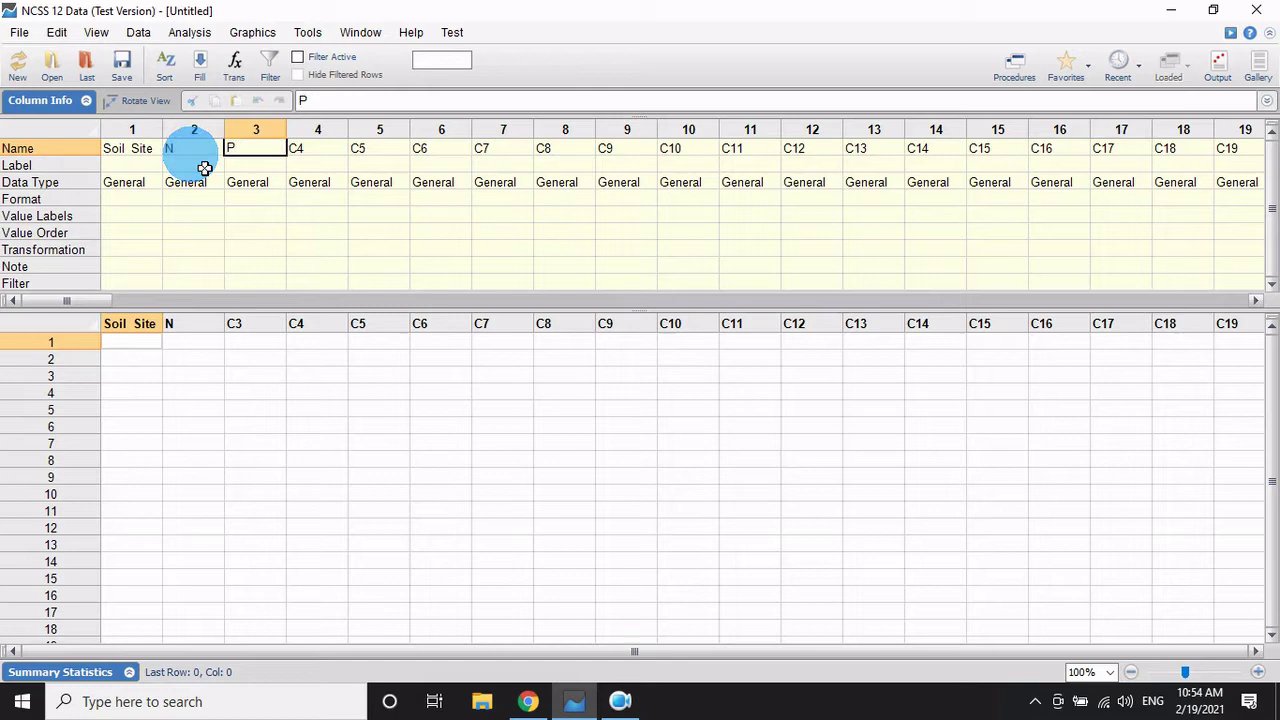
key("Tab")
type("K")
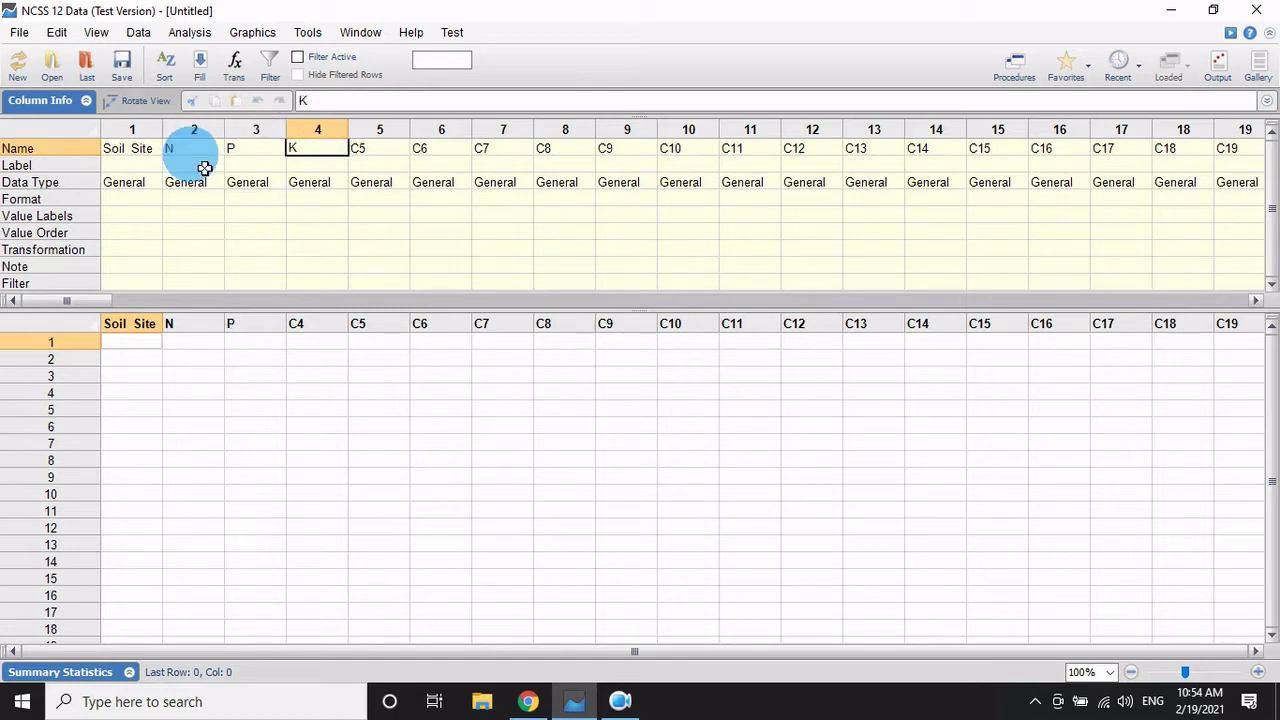
left_click(150, 342)
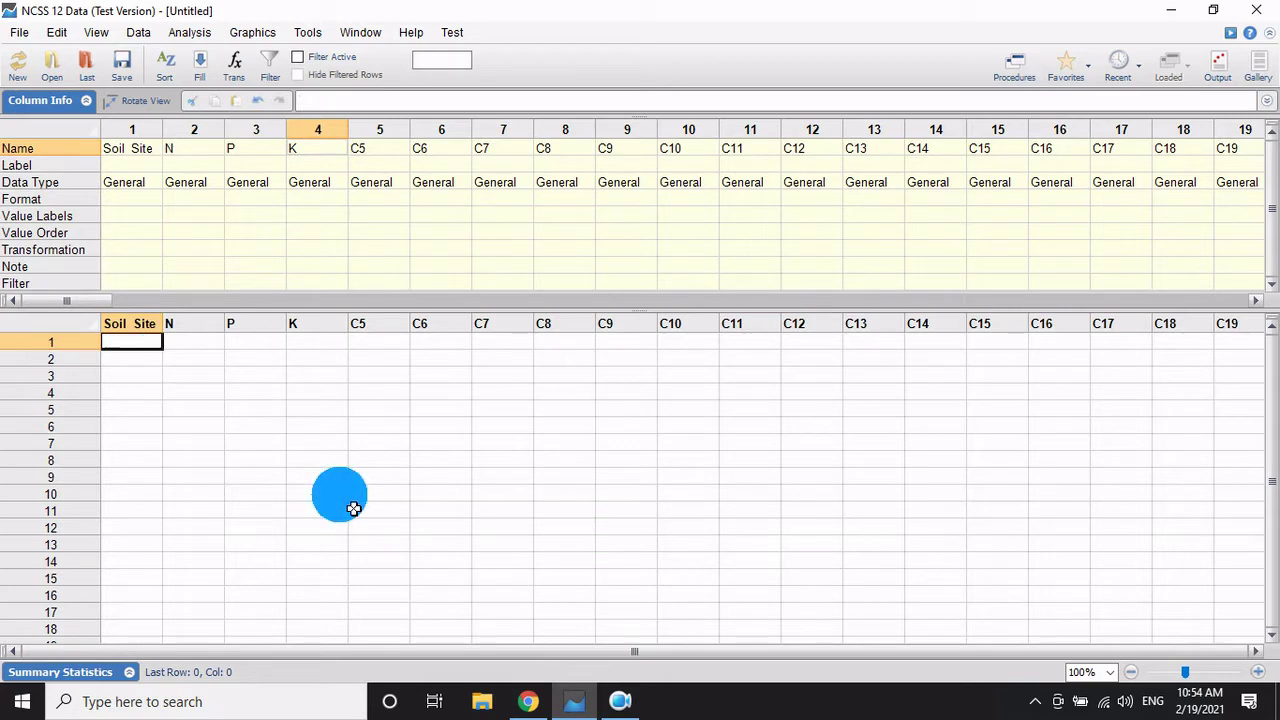
Step: Enter sites S1, S2, S3, S4 and S5 down the Soil Site column
type("S")
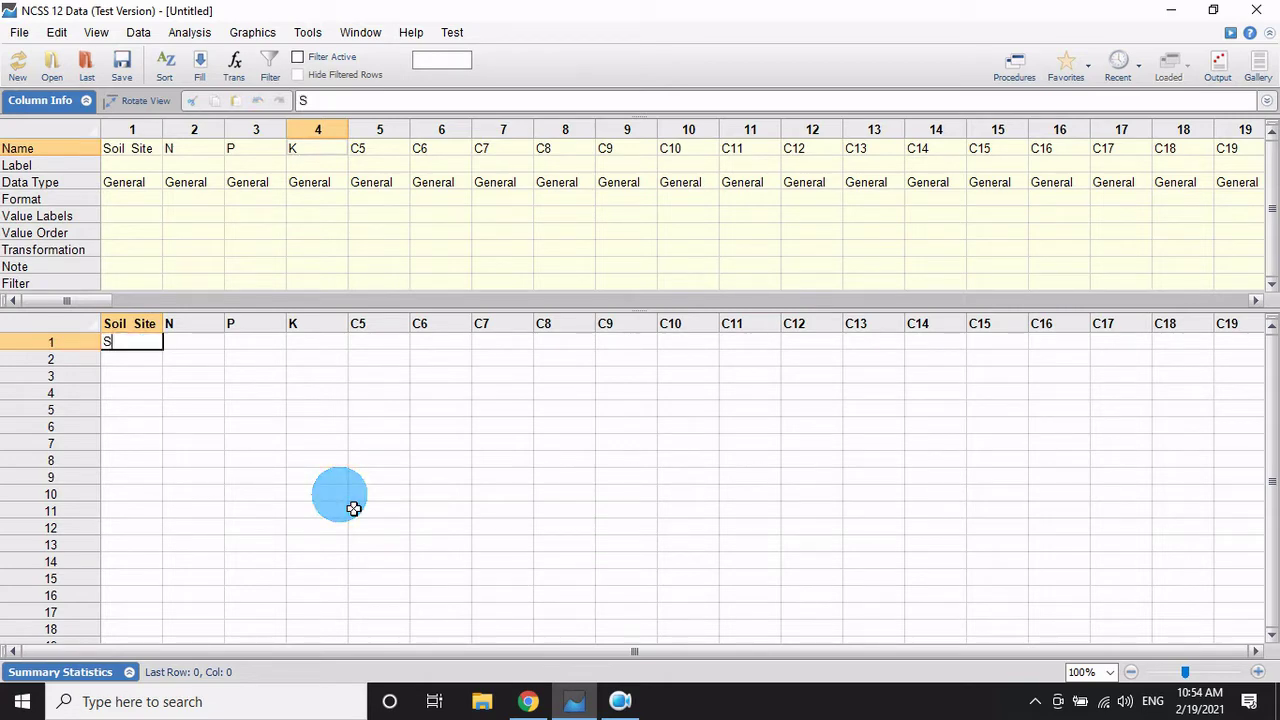
type("1")
key("Return")
type("S")
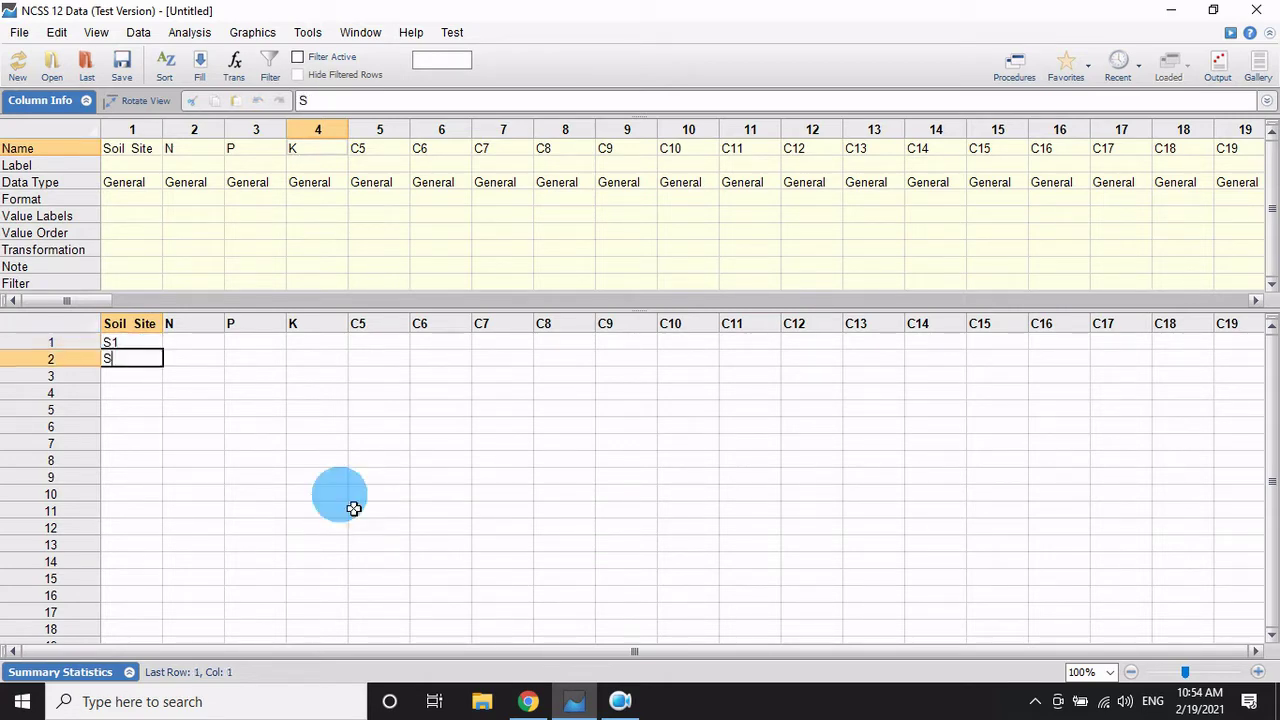
type("2")
key("Return")
type("S3")
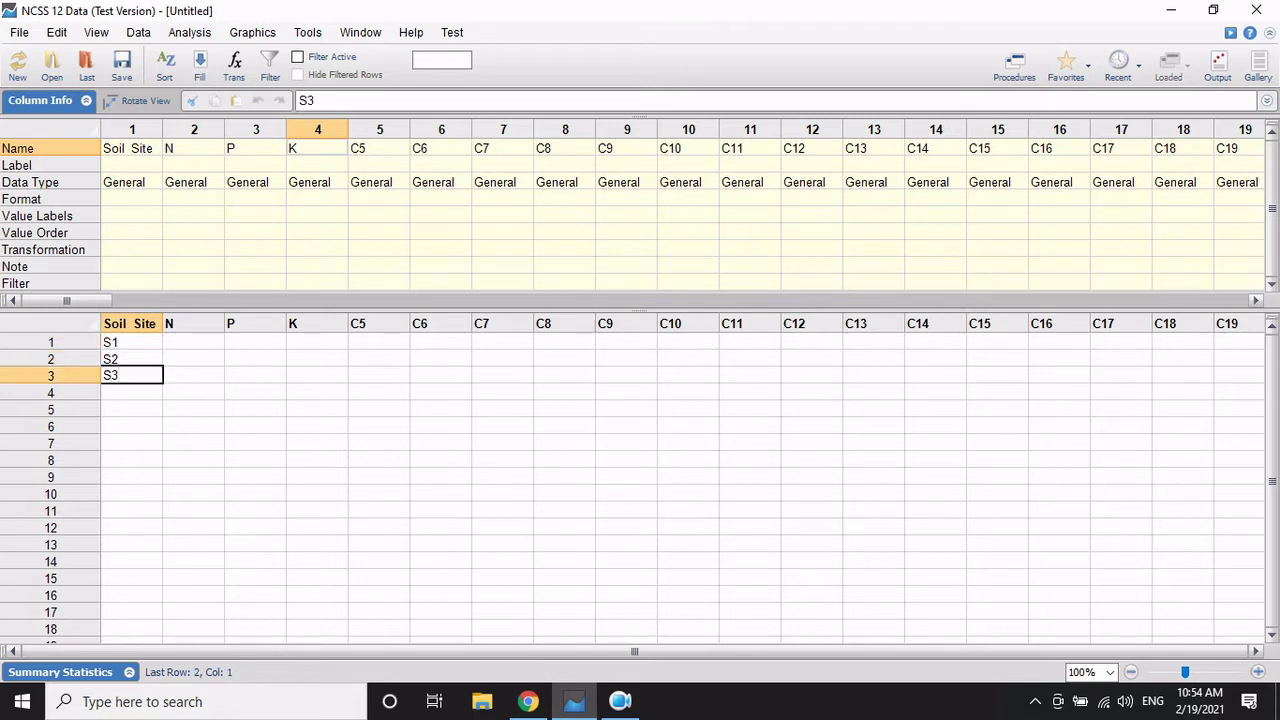
key("Return")
type("S4")
key("Return")
type("S")
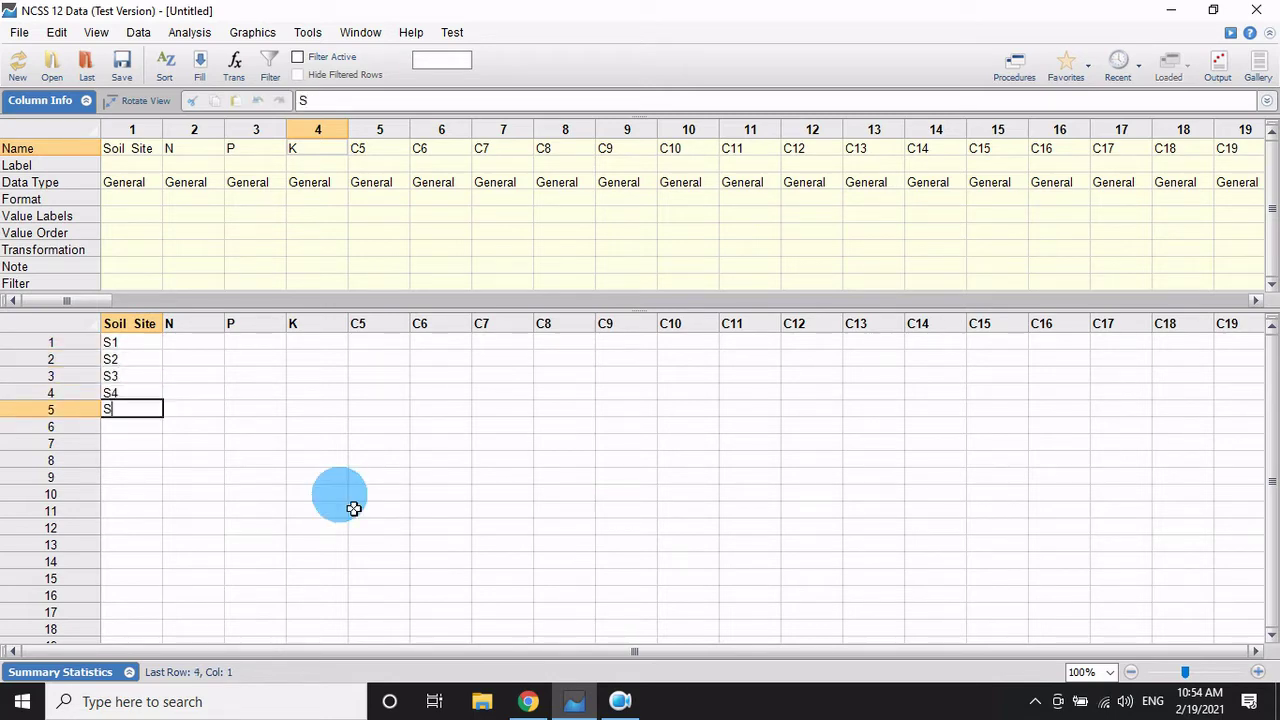
type("5")
key("Tab")
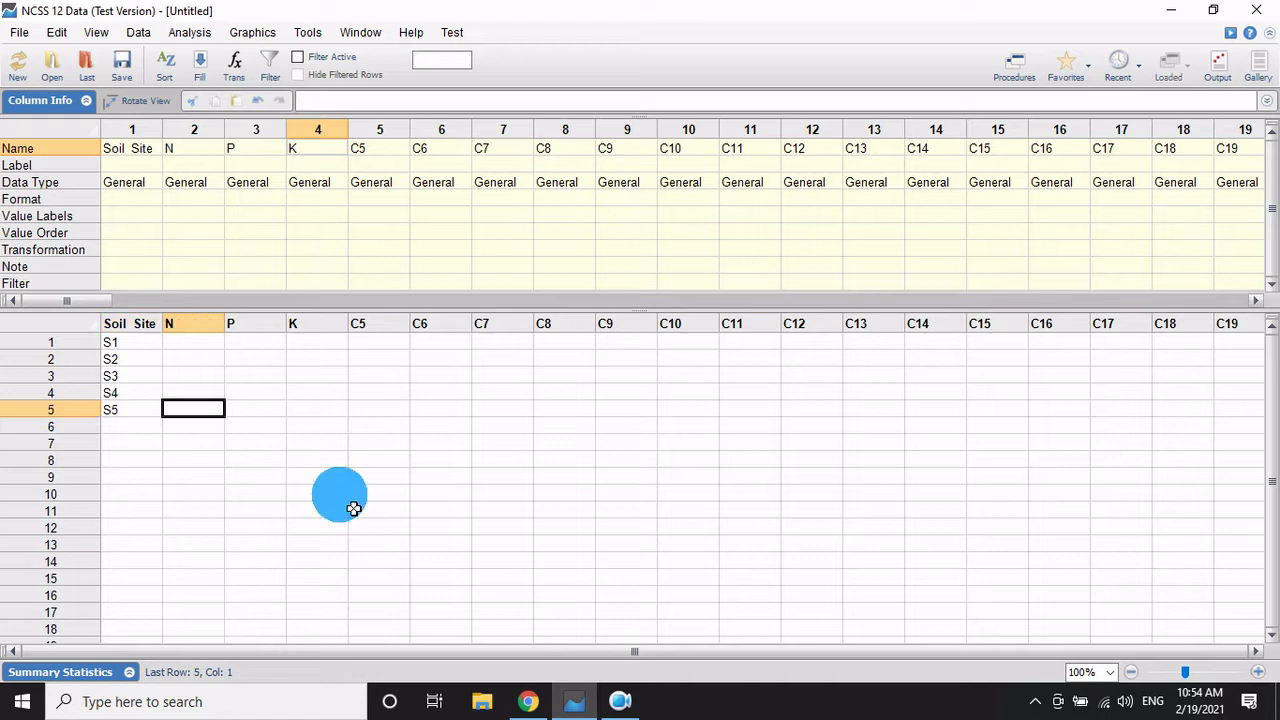
Step: Enter N values 0.24, 1.45, 2.56, 1.89 and 2.45 for rows 1–5
key("Up")
key("Up")
key("Up")
key("Up")
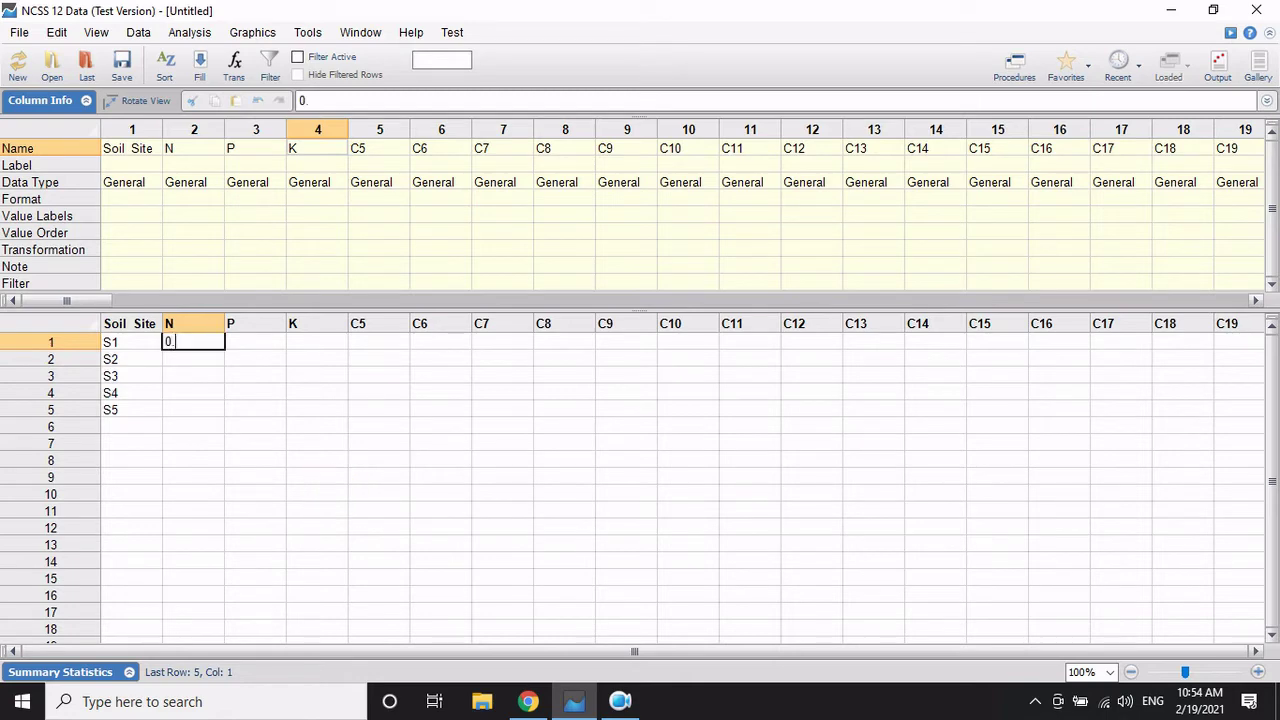
key("Return")
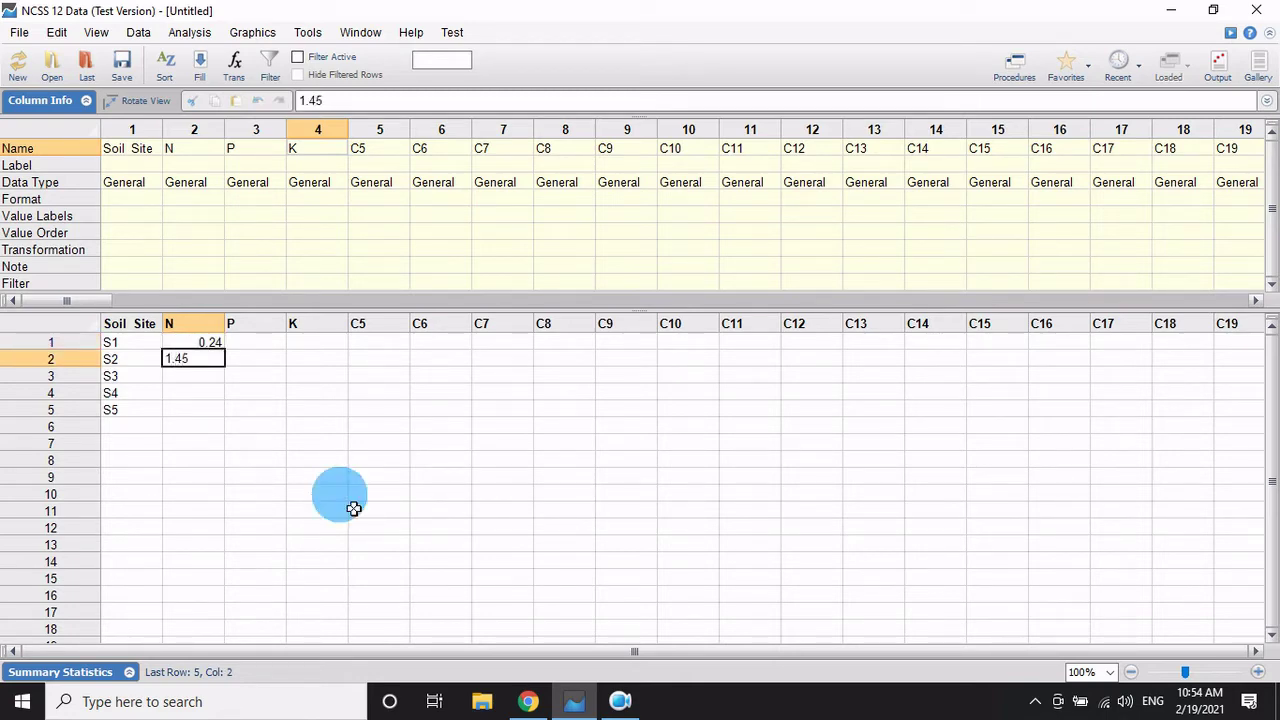
key("Return")
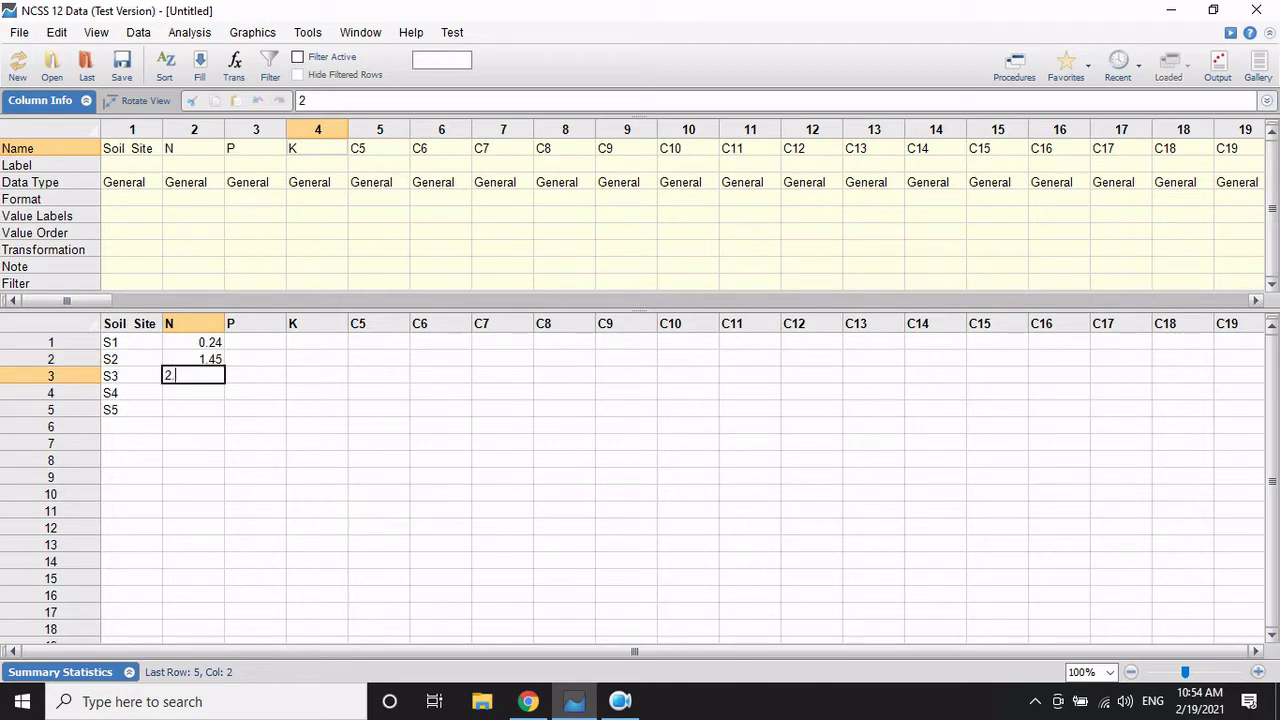
key("Return")
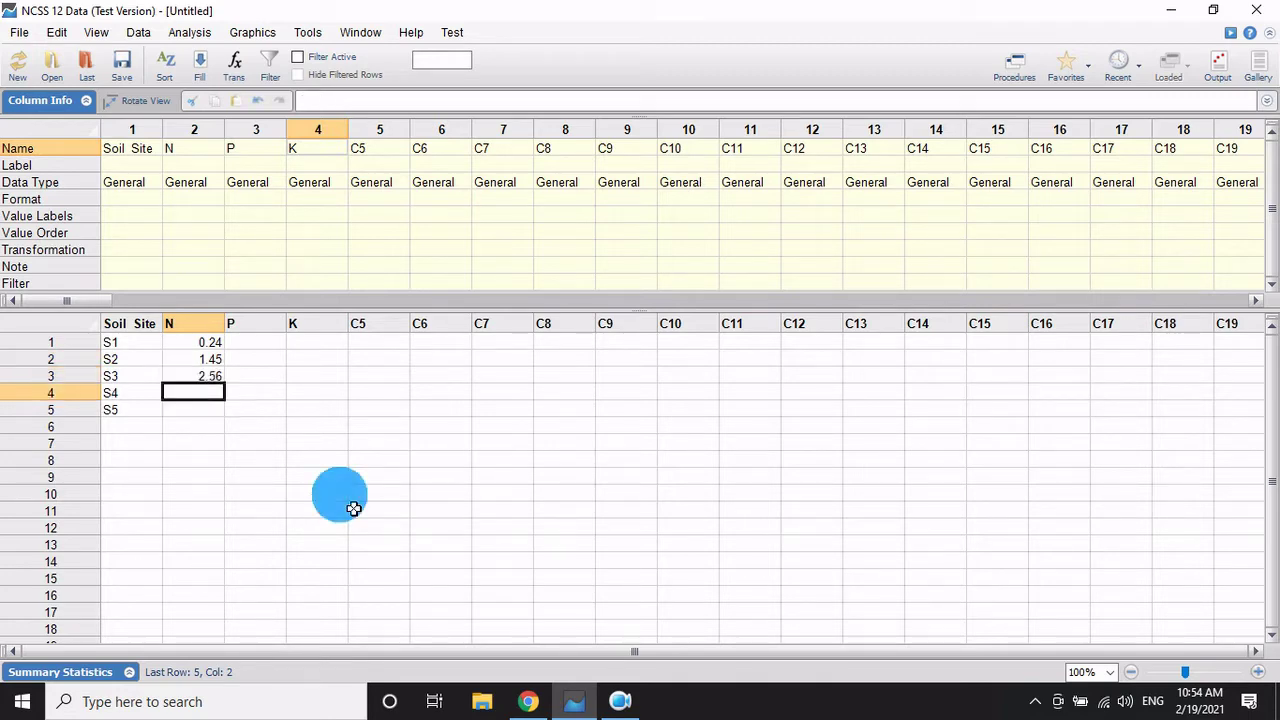
type("1.89")
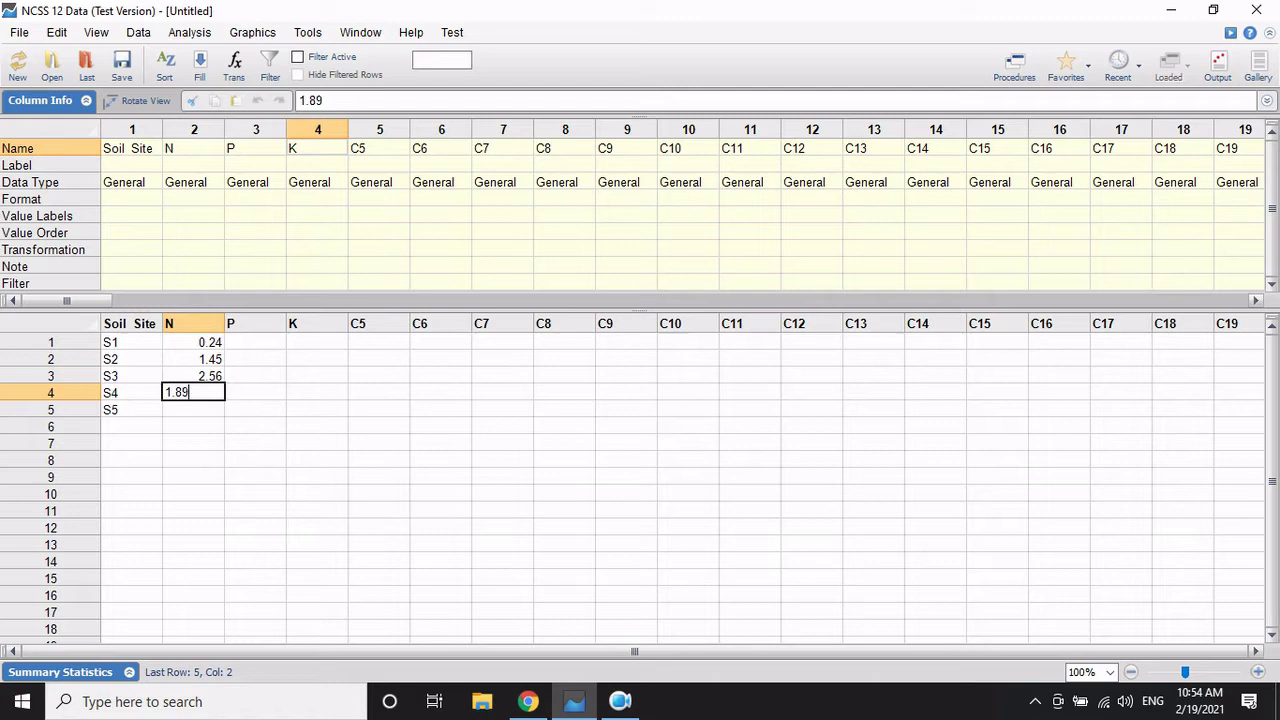
key("Return")
type("2.")
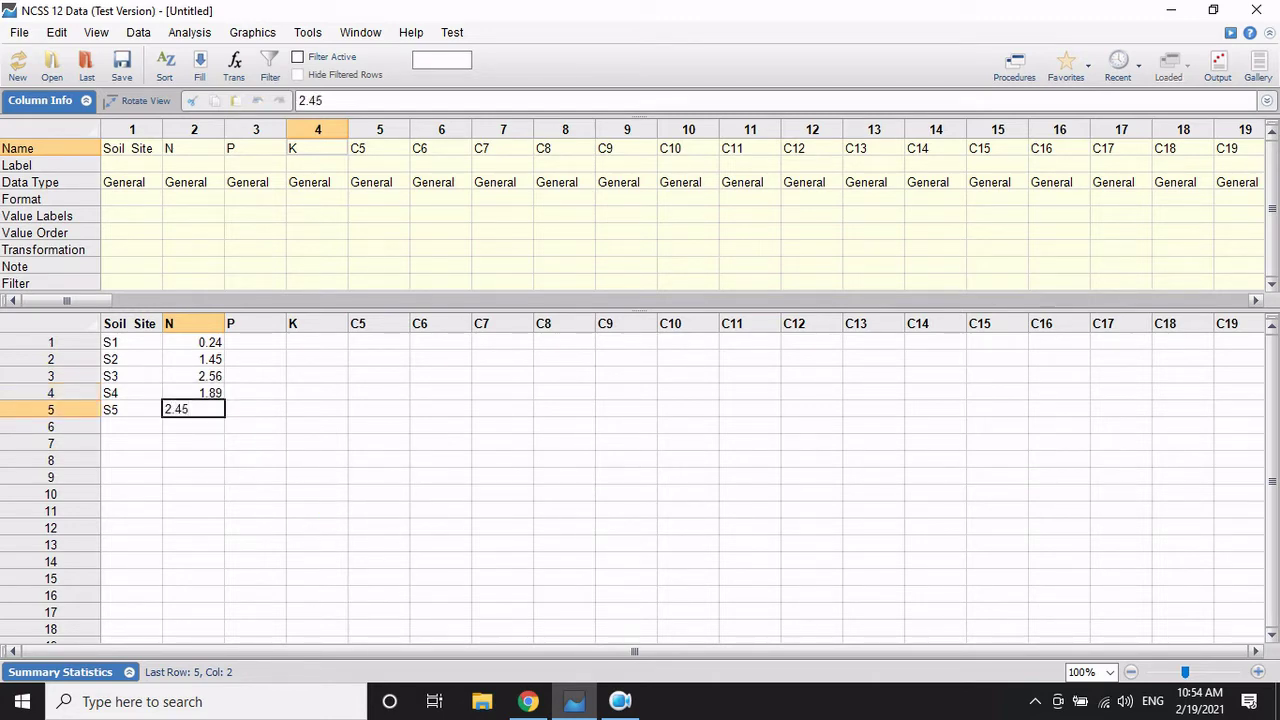
type("45")
key("Tab")
key("Up")
key("Up")
key("Up")
key("Up")
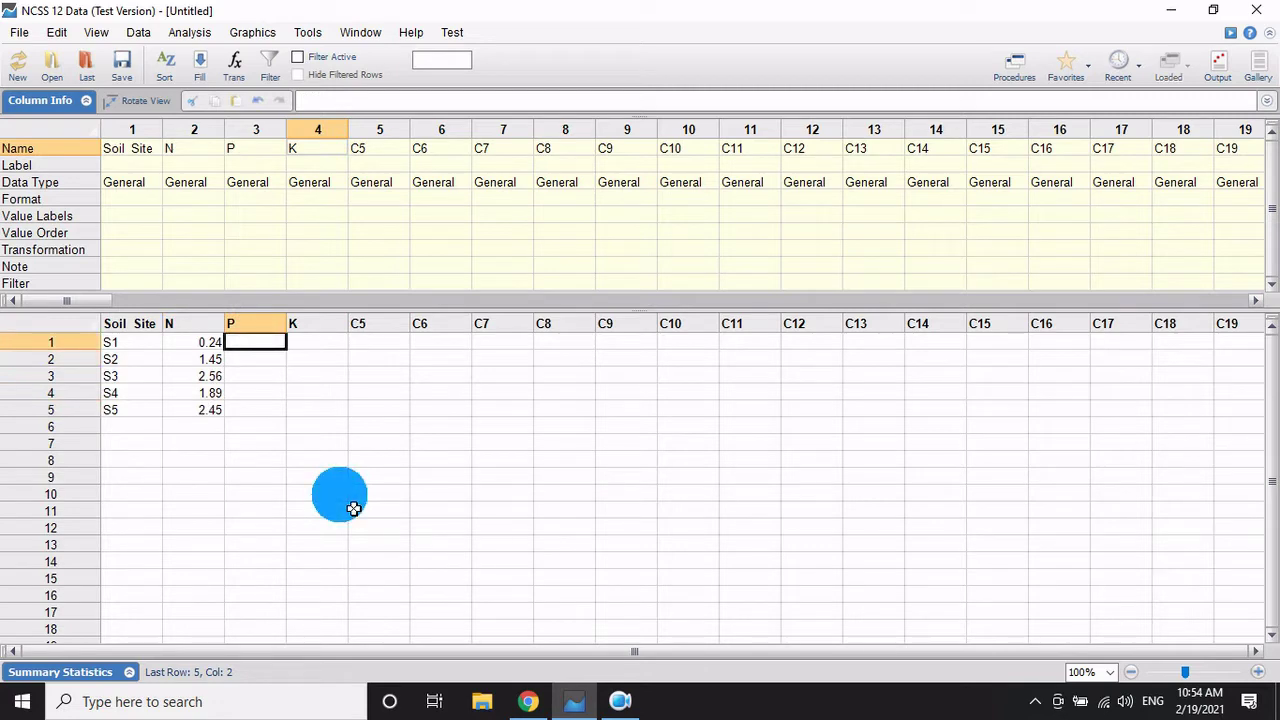
Step: Enter P values 0.56, 0.32, 0.67, 0.45 and 0.87 for rows 1–5
type("0")
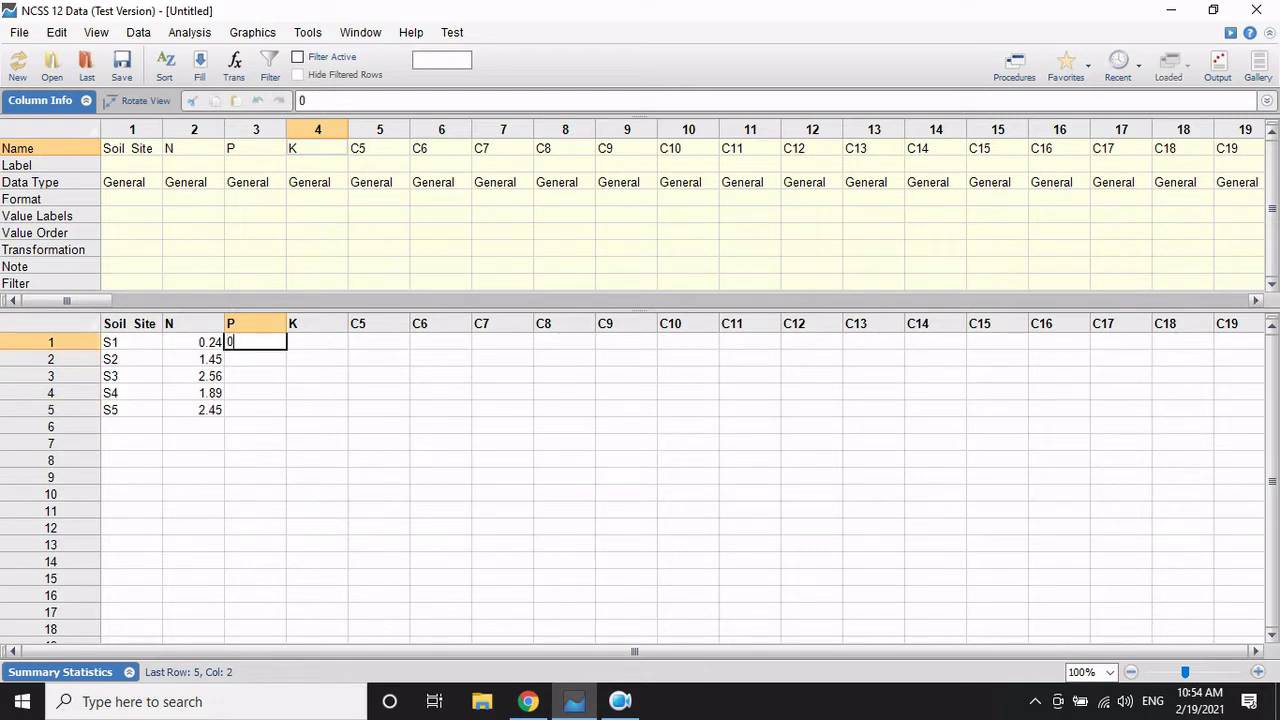
type(".56")
key("Return")
type("0")
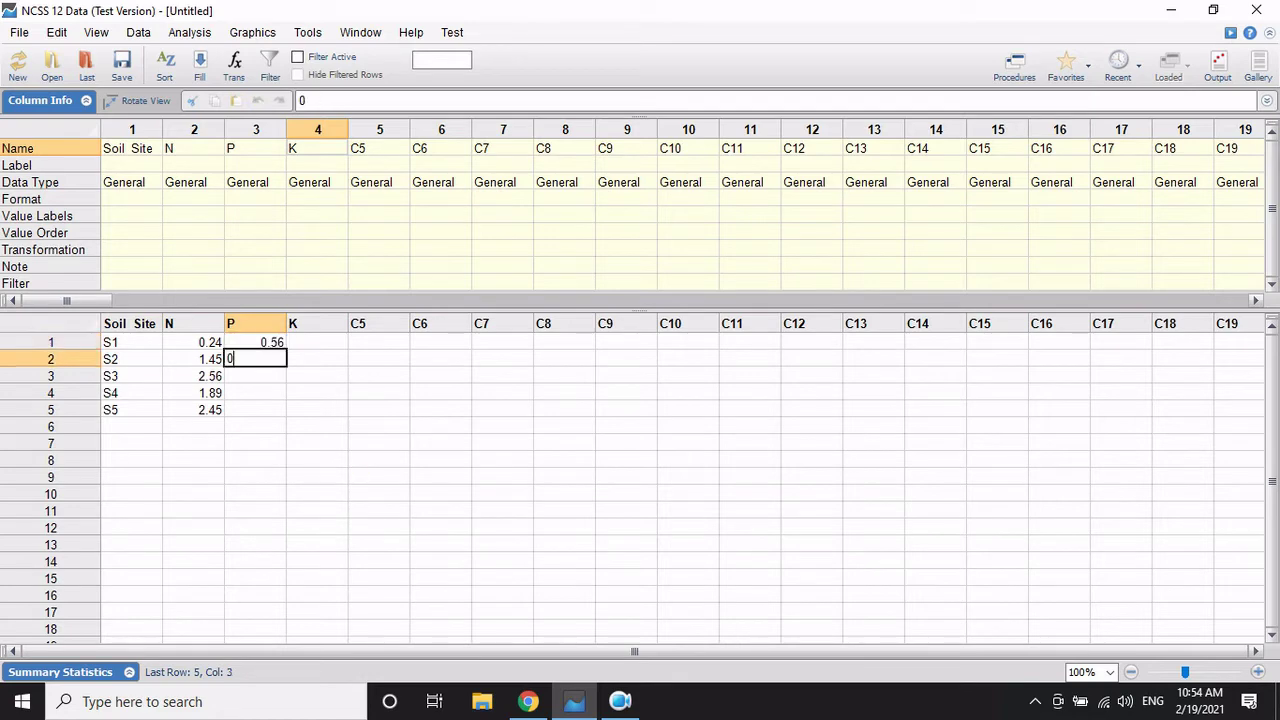
type(".32")
key("Return")
type("0")
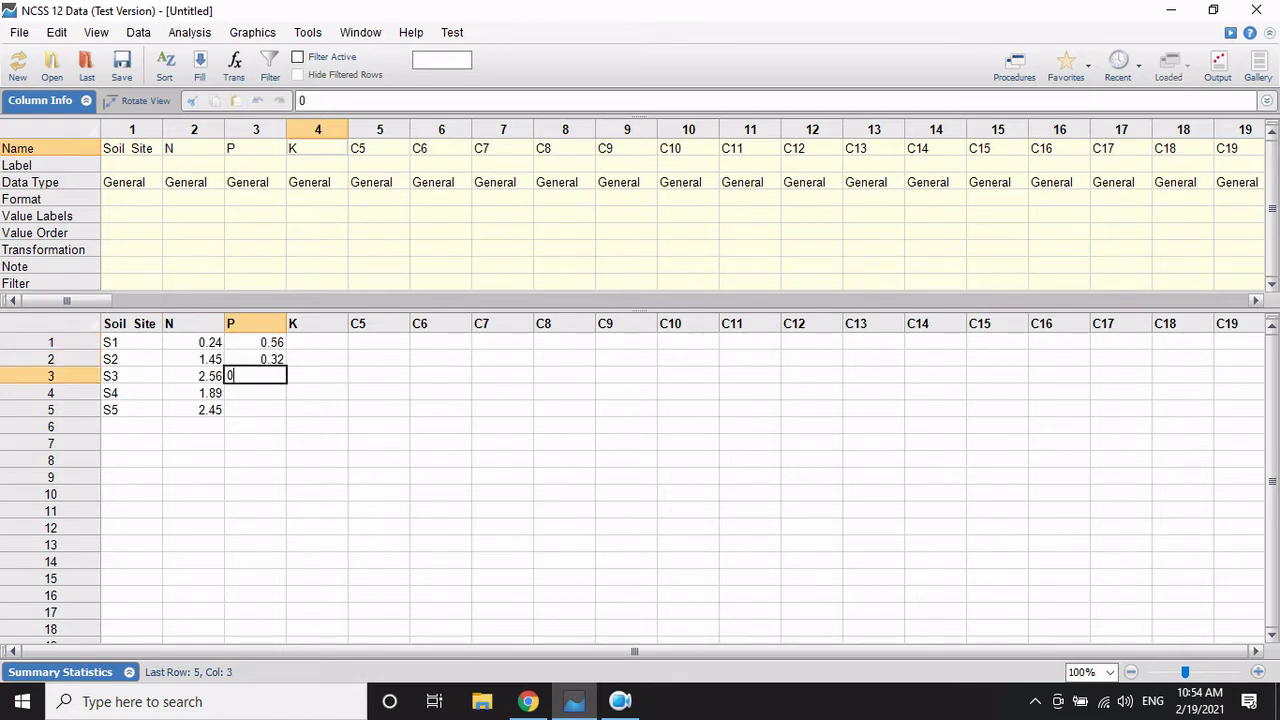
type(".67")
key("Return")
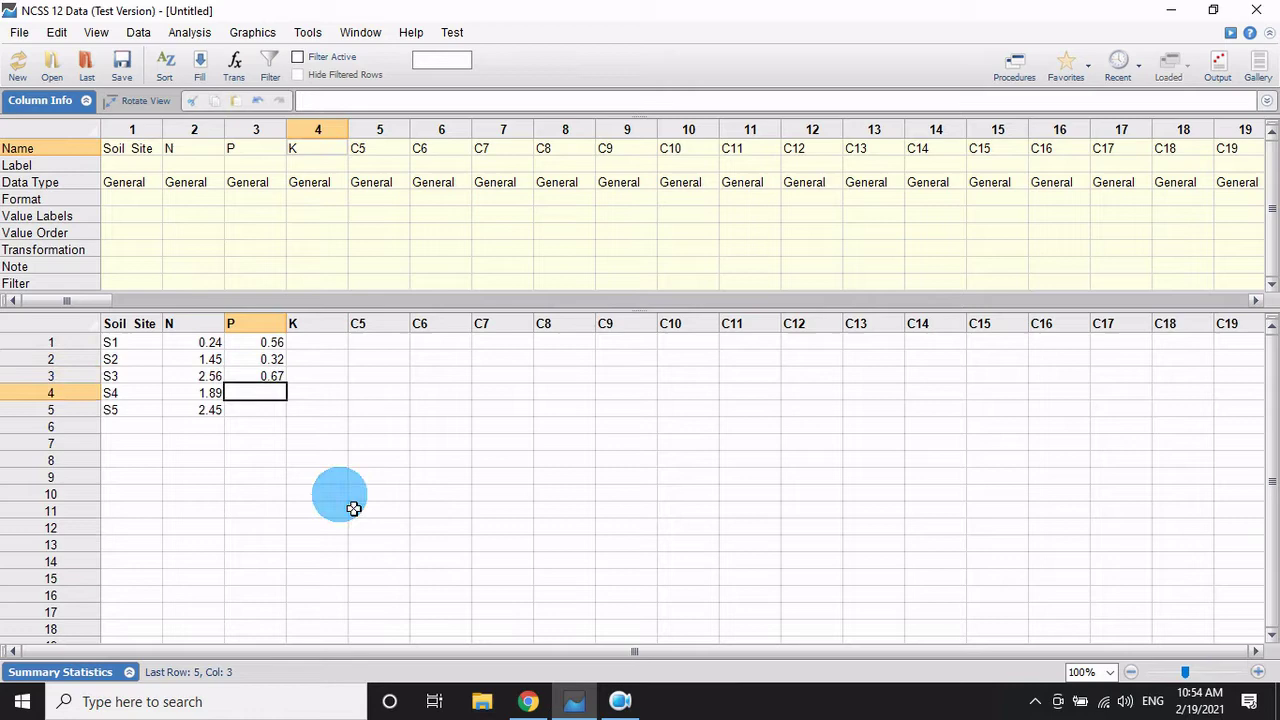
type("0")
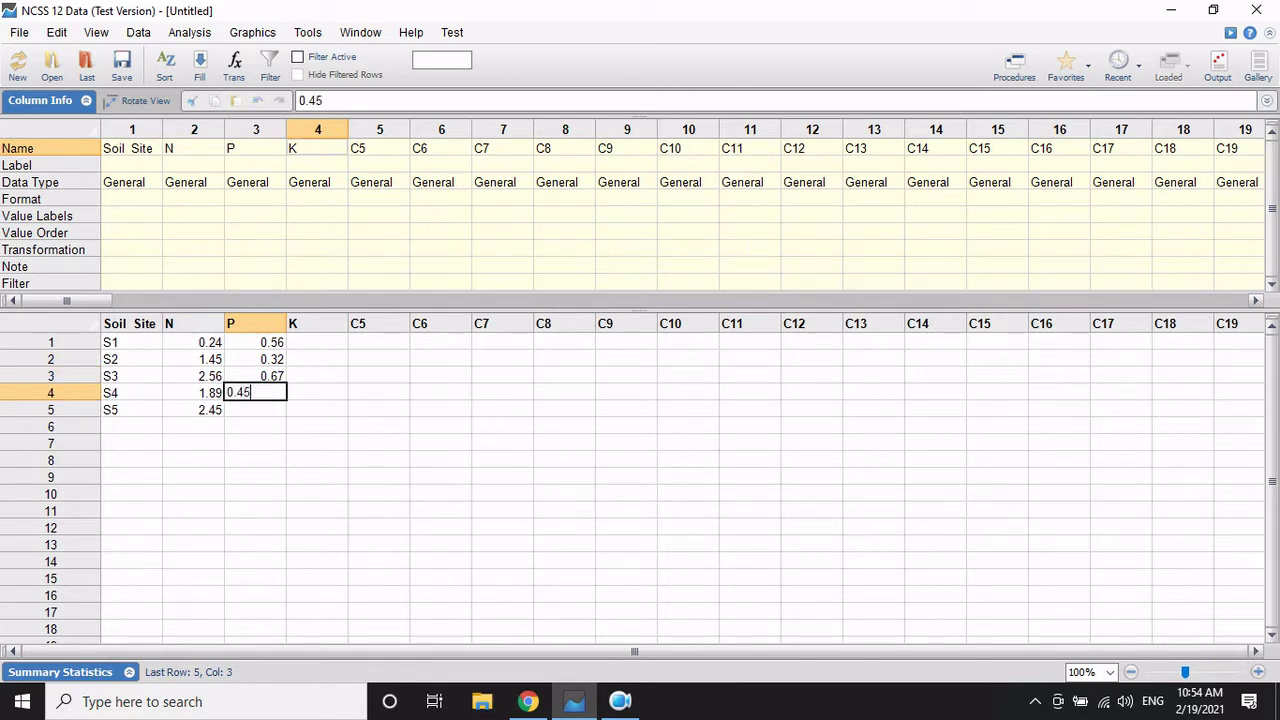
type(".45")
key("Return")
type("0.8")
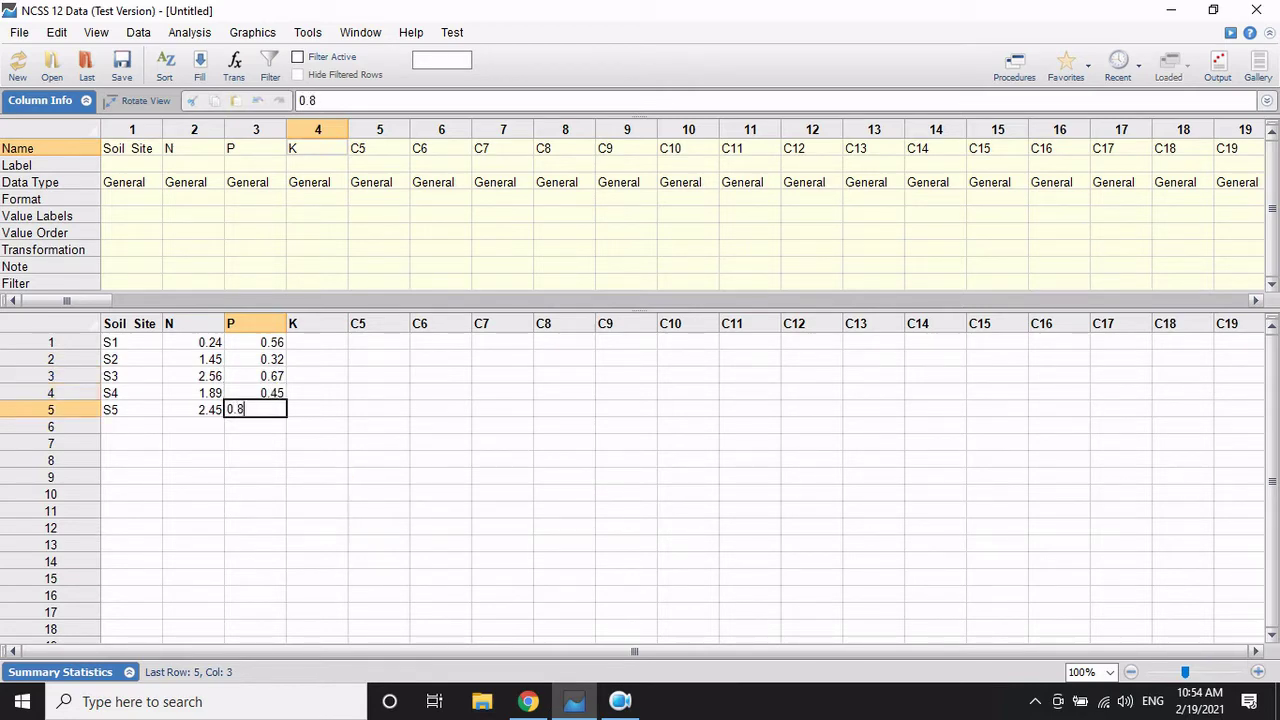
type("7")
key("Tab")
Step: Enter K values 2.45, 4.31, 3.27, 2.76 and 2.12 for rows 1–5
key("Up")
key("Up")
key("Up")
key("Up")
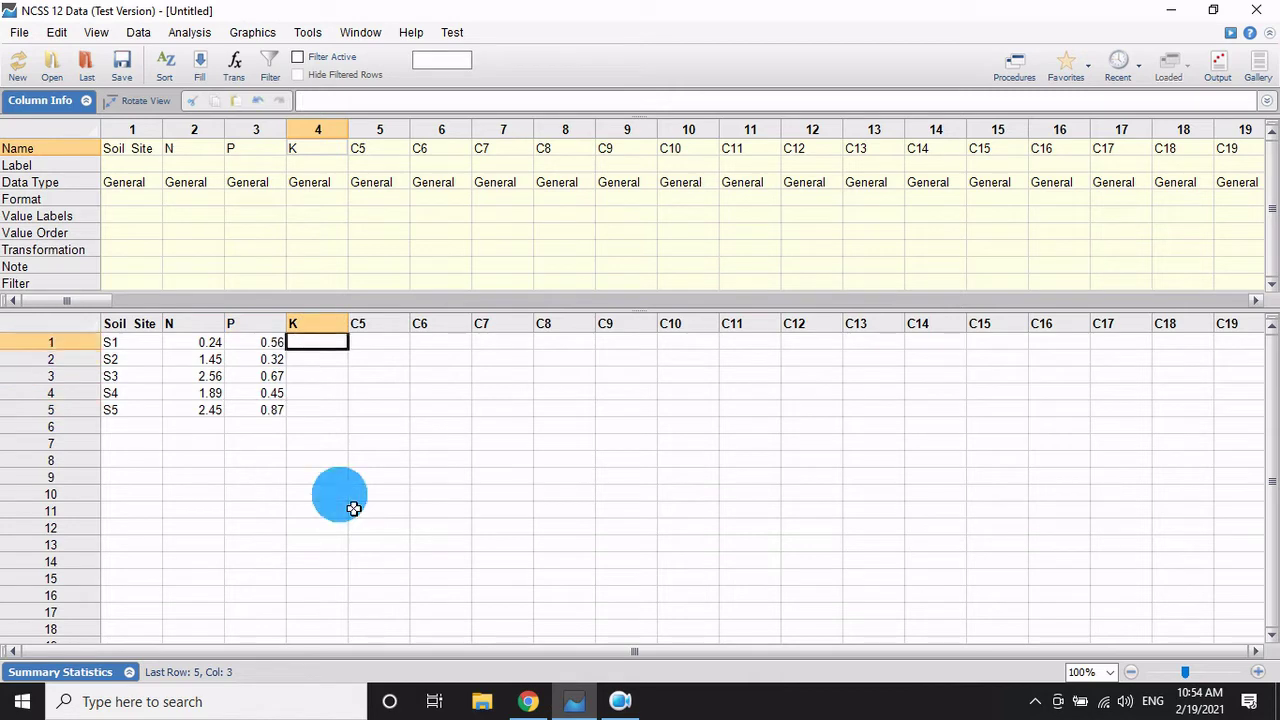
type("2.45")
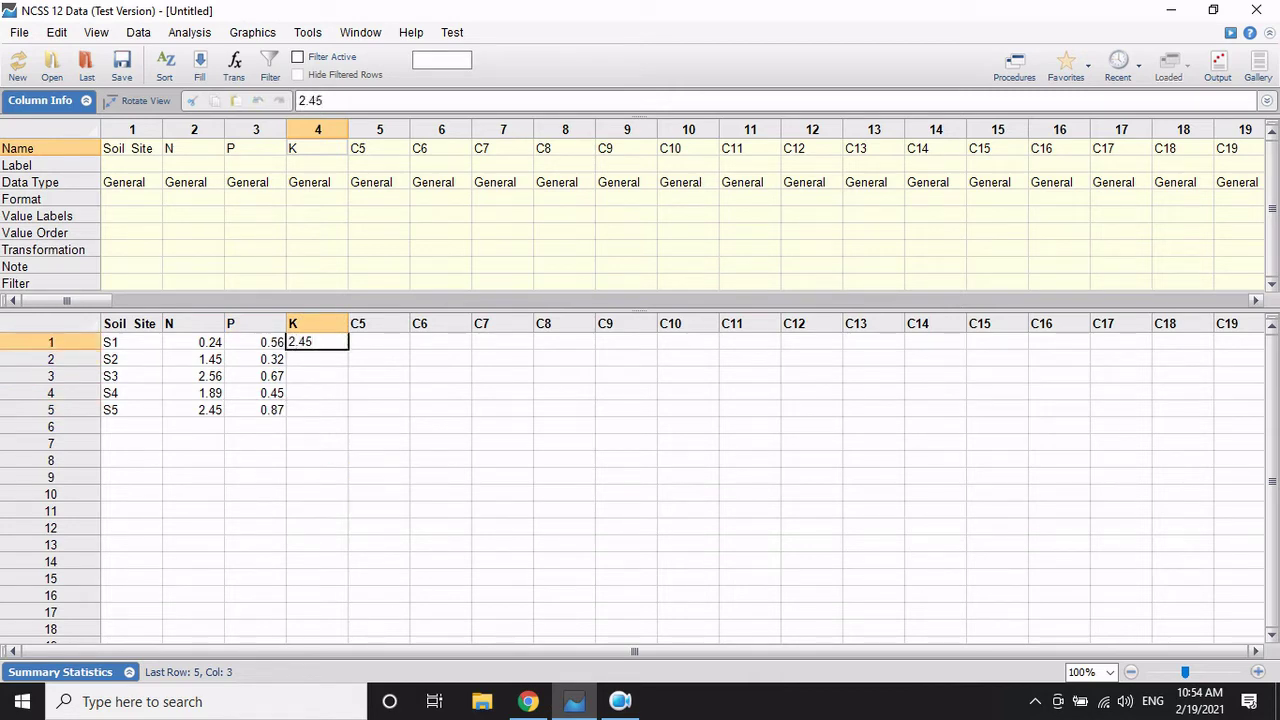
key("Return")
type("4.")
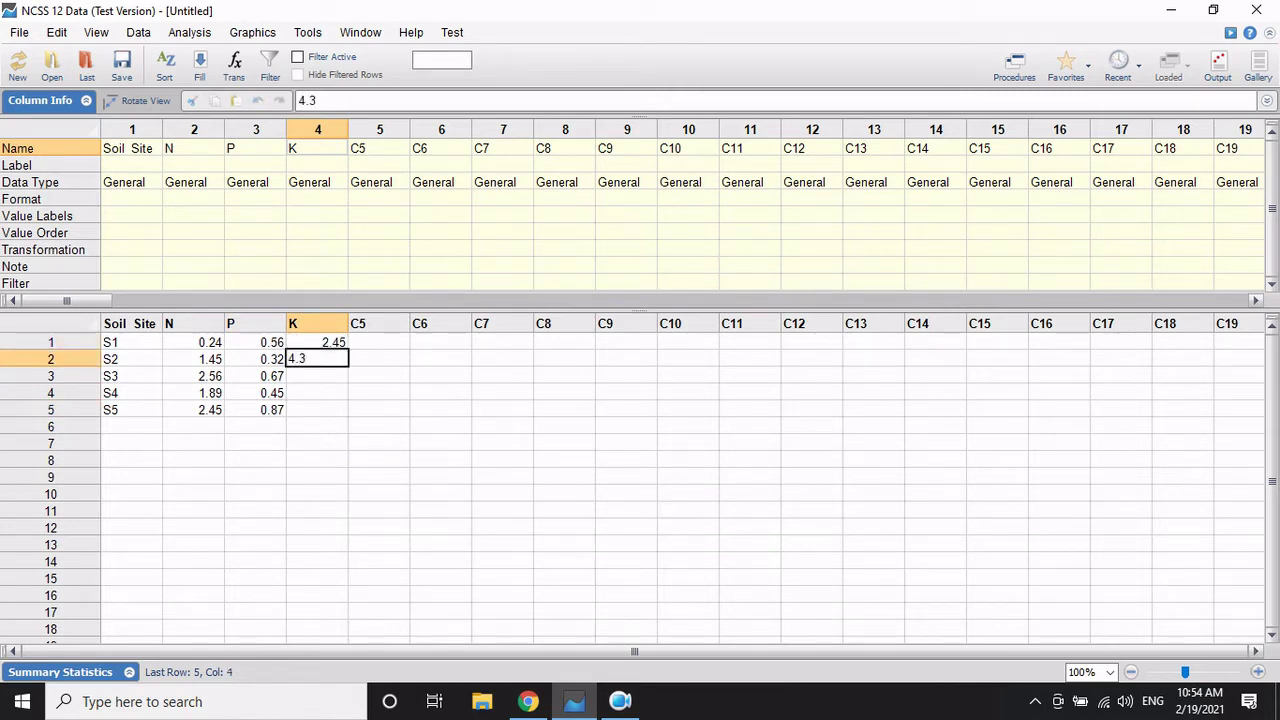
type("31")
key("Return")
type("3.")
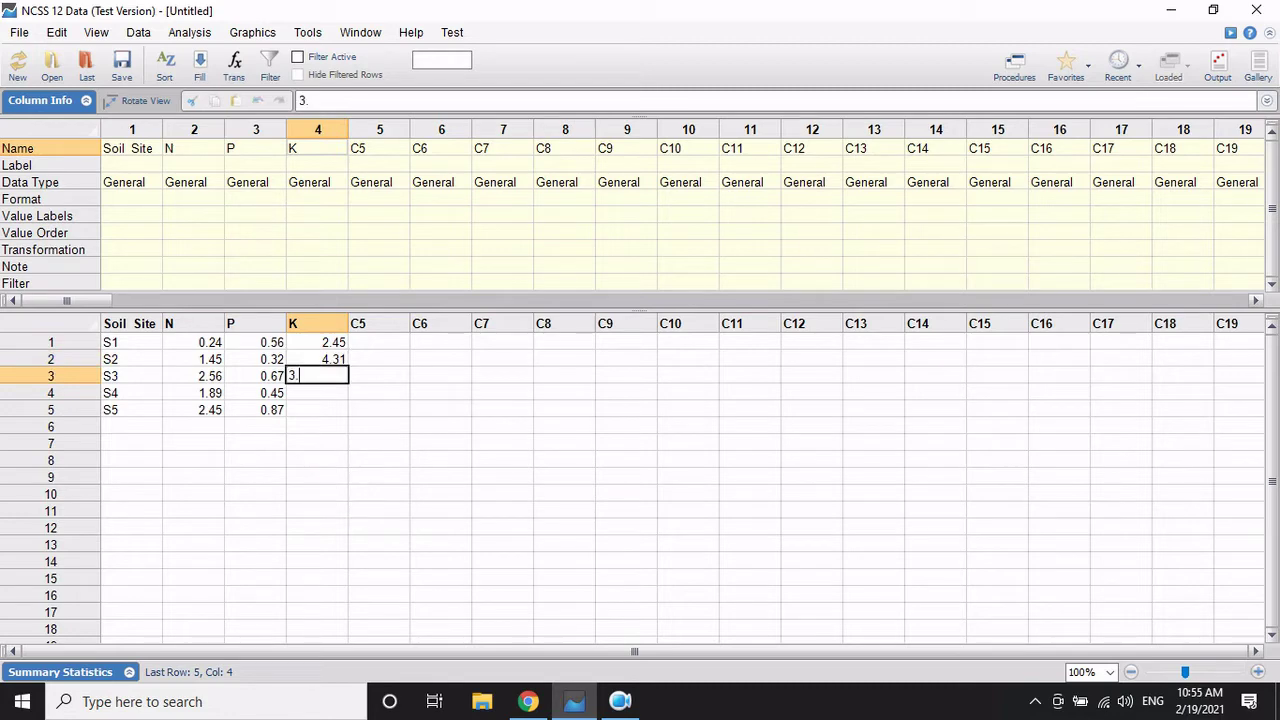
type("27")
key("Return")
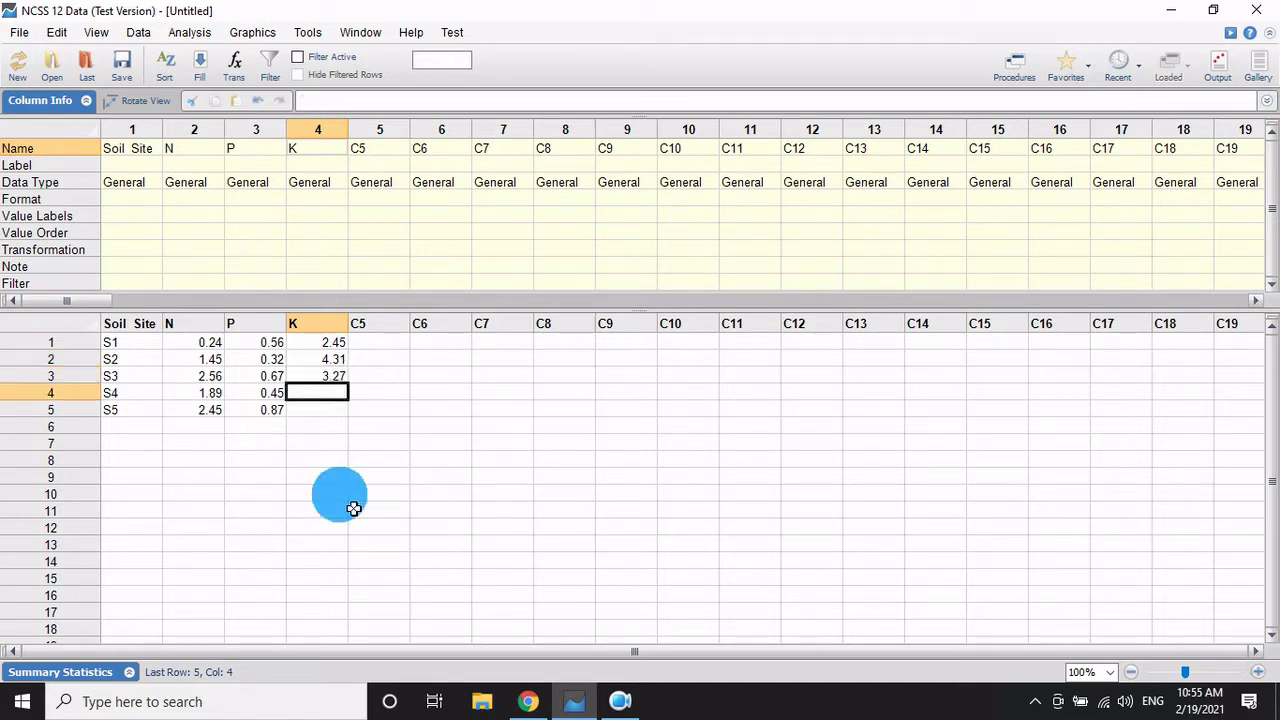
type("2.")
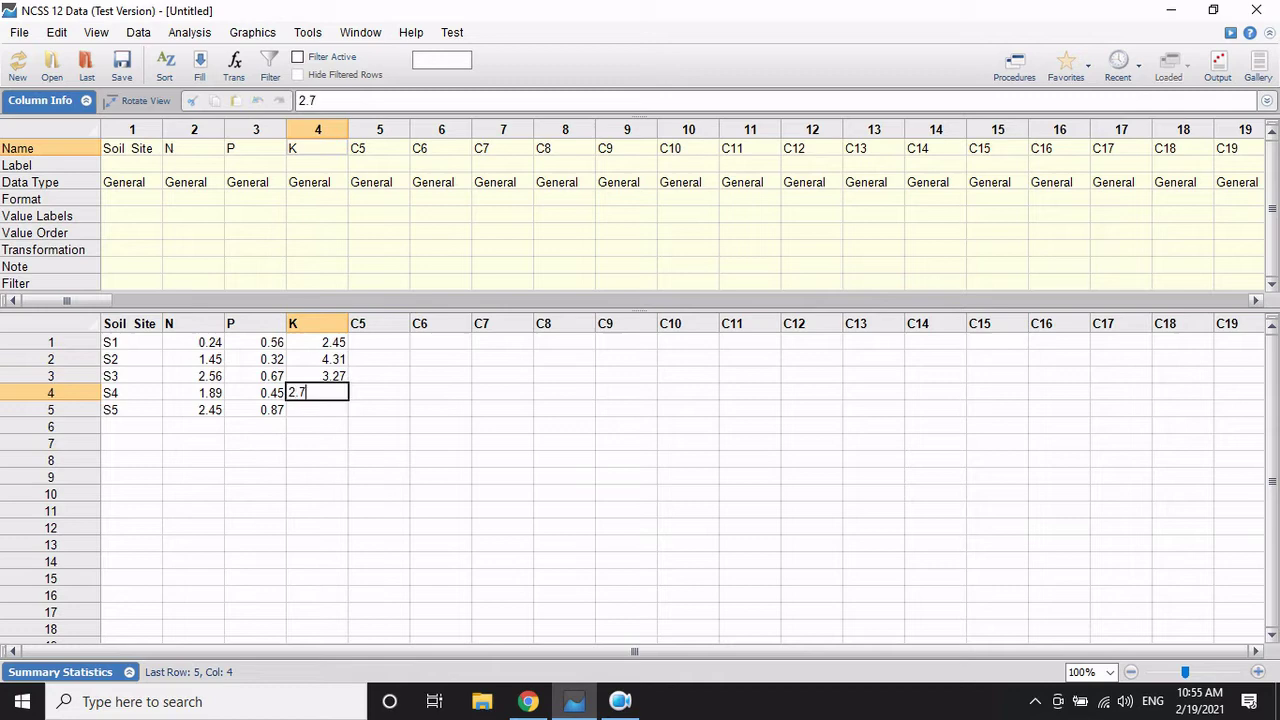
type("76")
key("Return")
type("2")
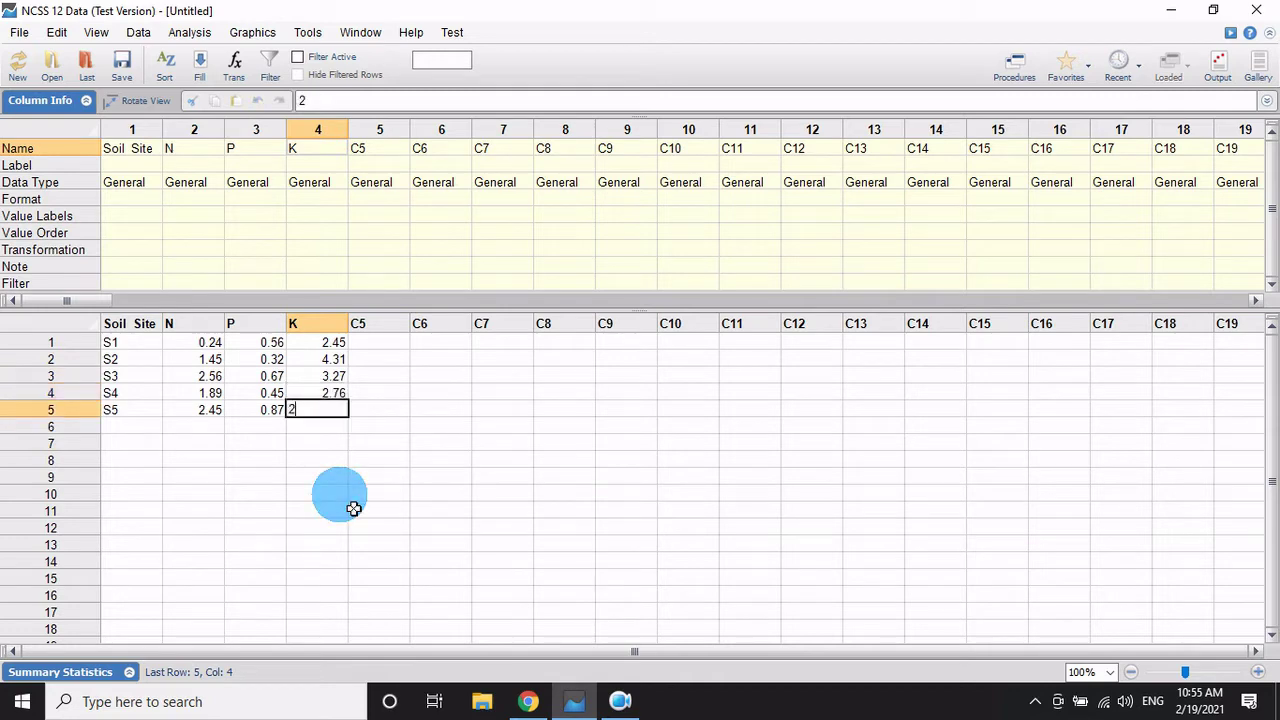
type(".12")
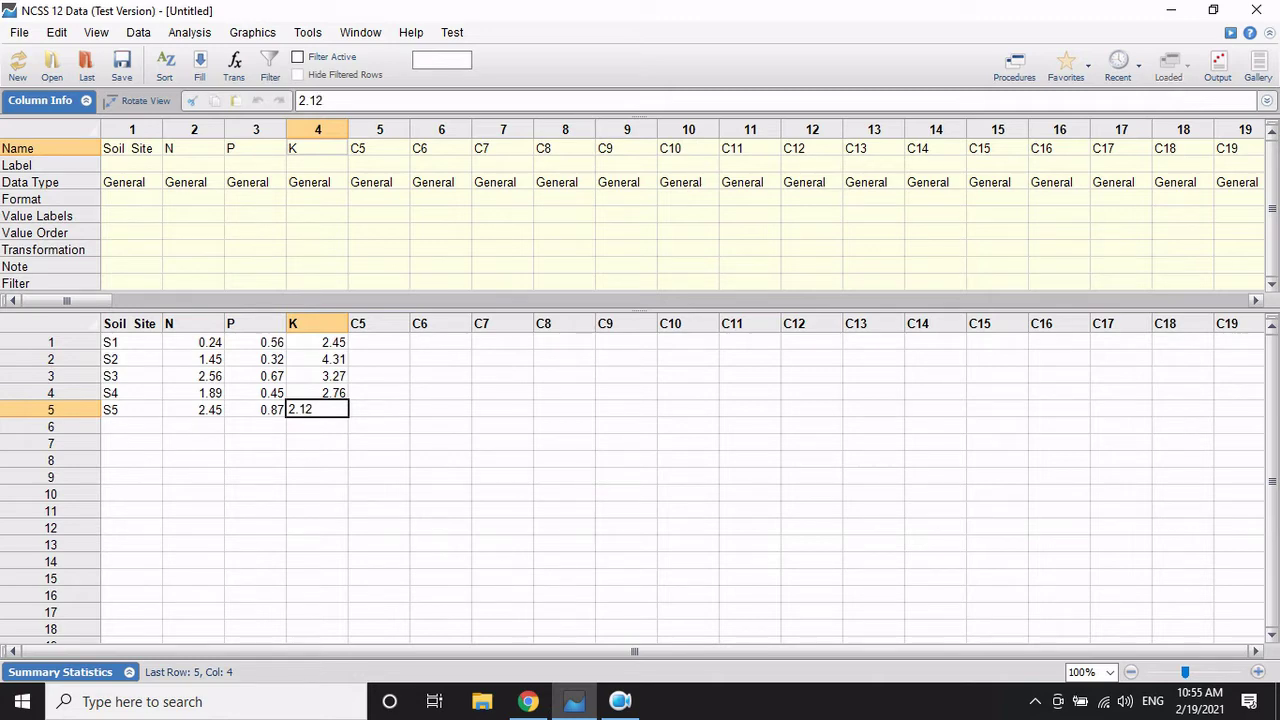
key("Tab")
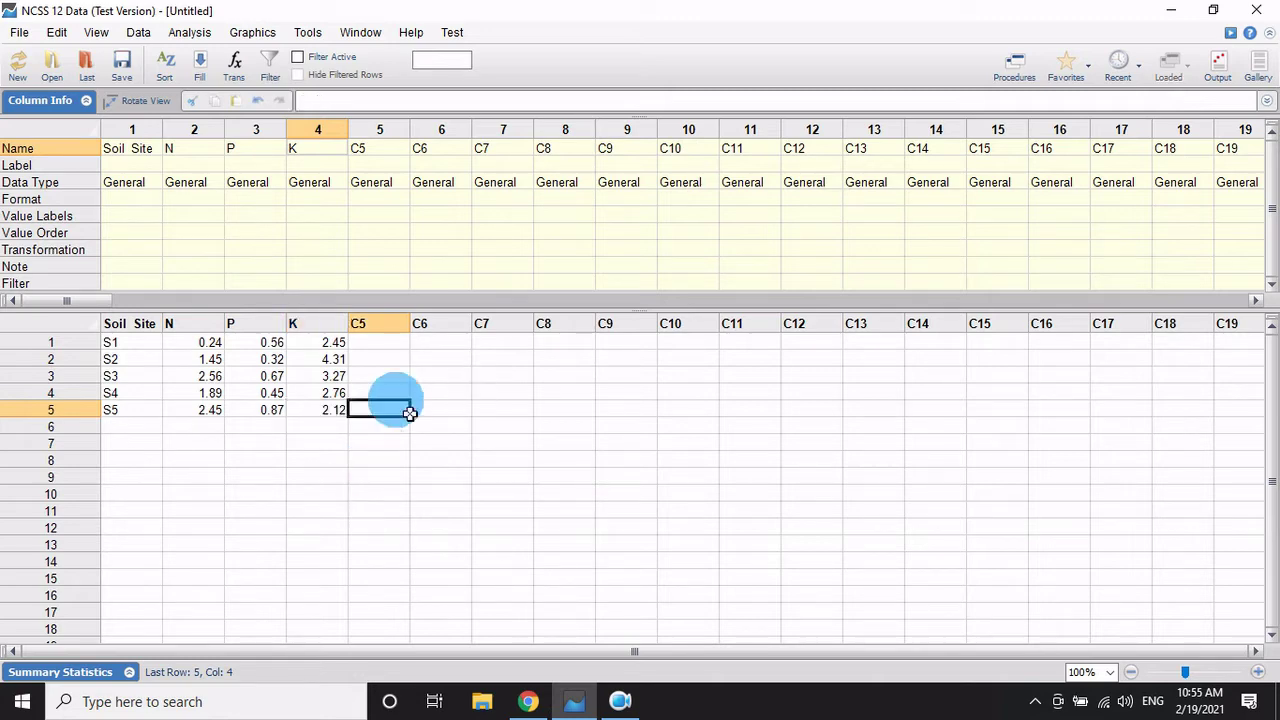
left_click(210, 152)
left_click(214, 160)
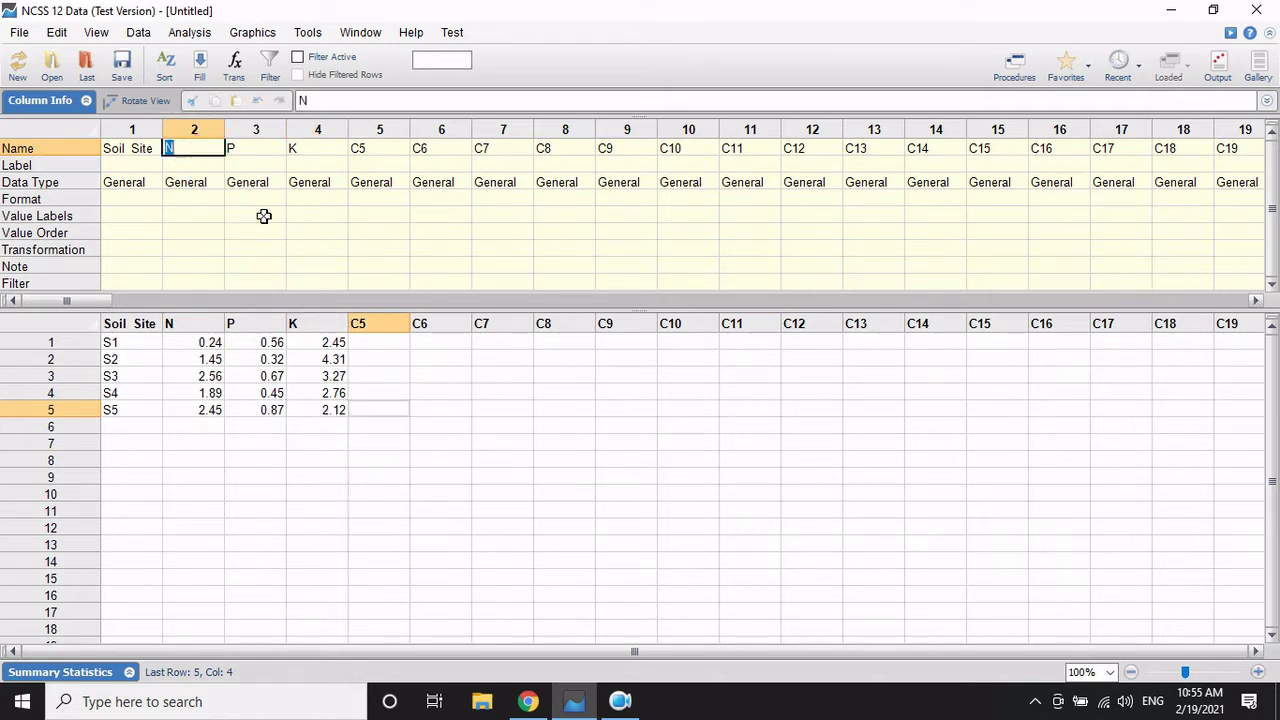
key("End")
type("(%")
left_click(262, 150)
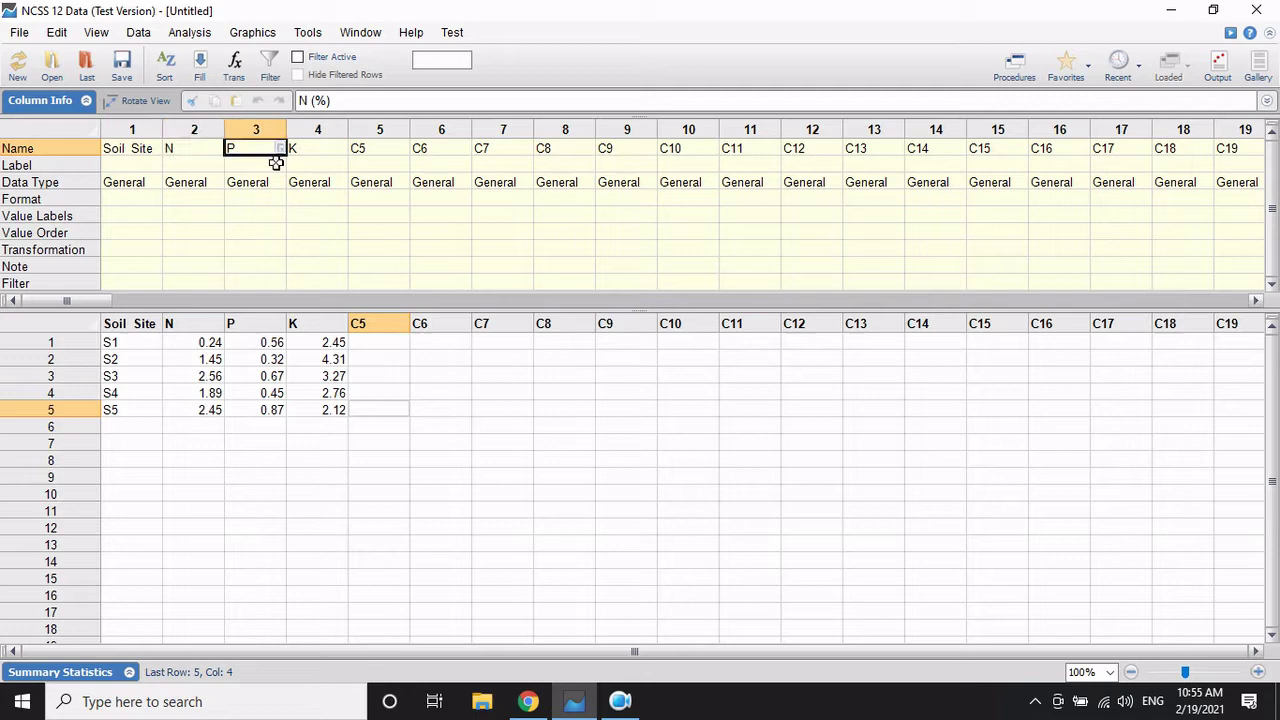
left_click(270, 156)
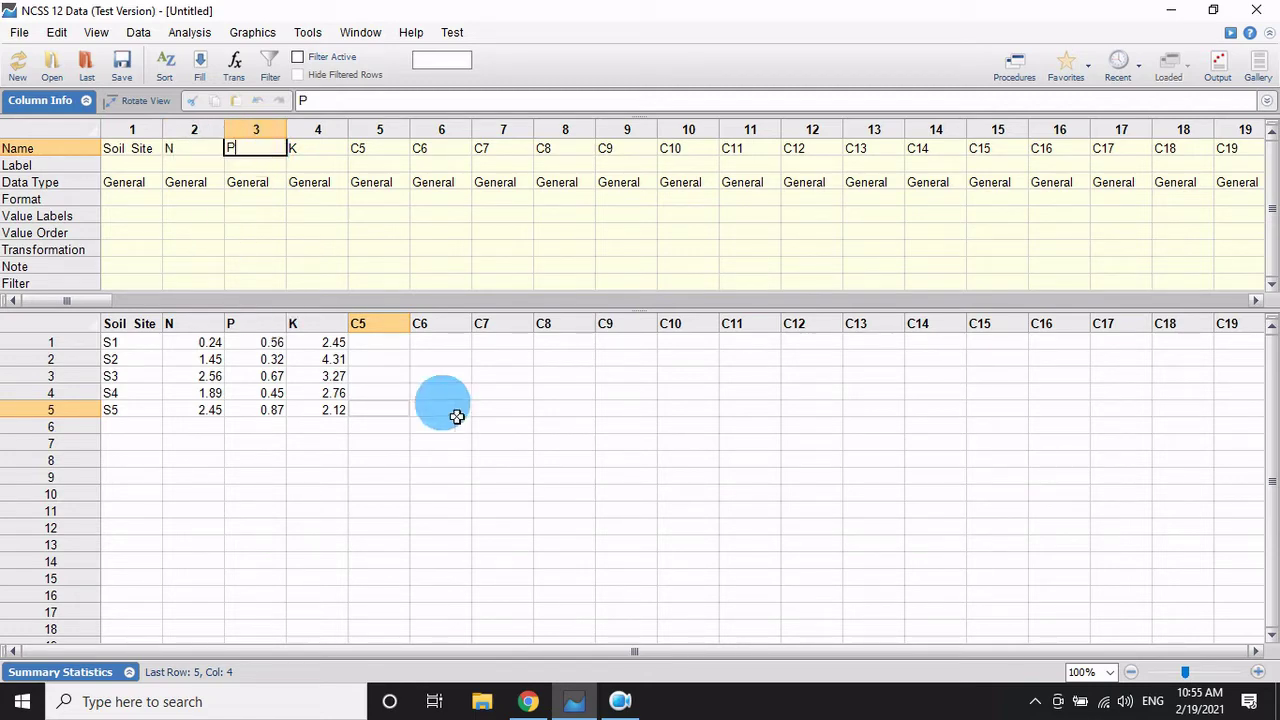
left_click(512, 430)
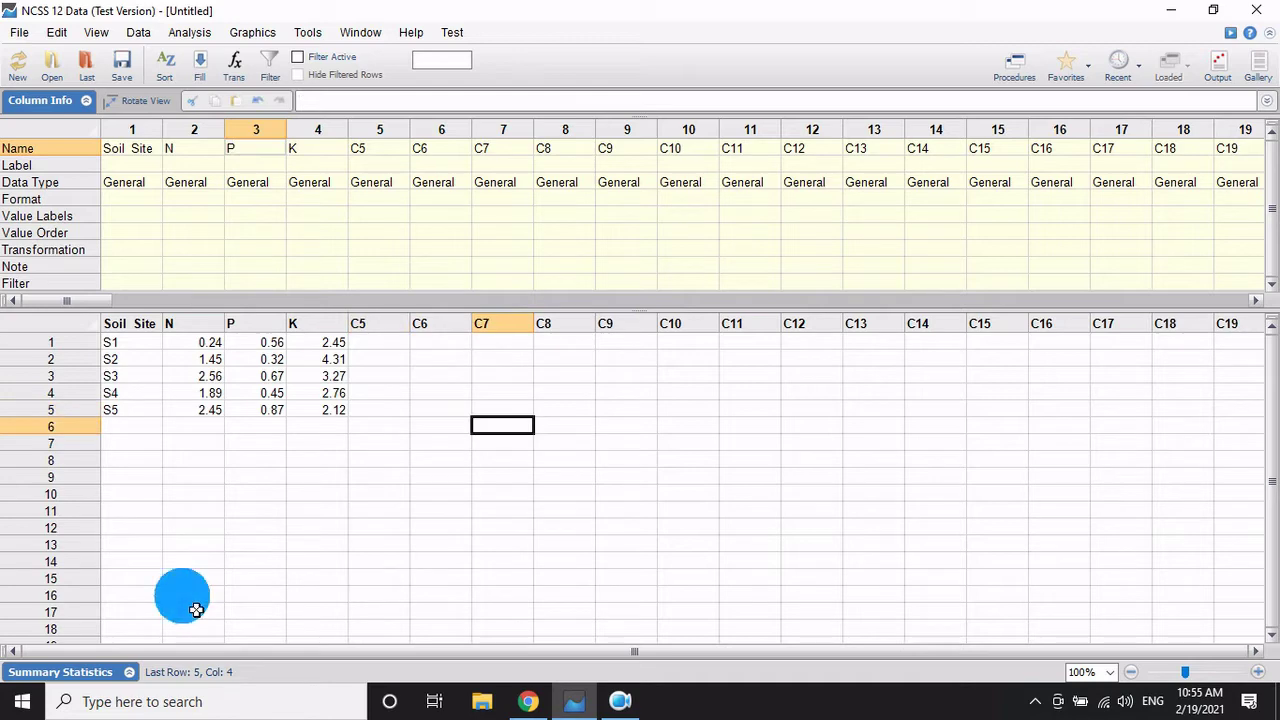
Step: Start 3D Bar Charts (2 Factors) from the Graphics bar chart menu
left_click(256, 40)
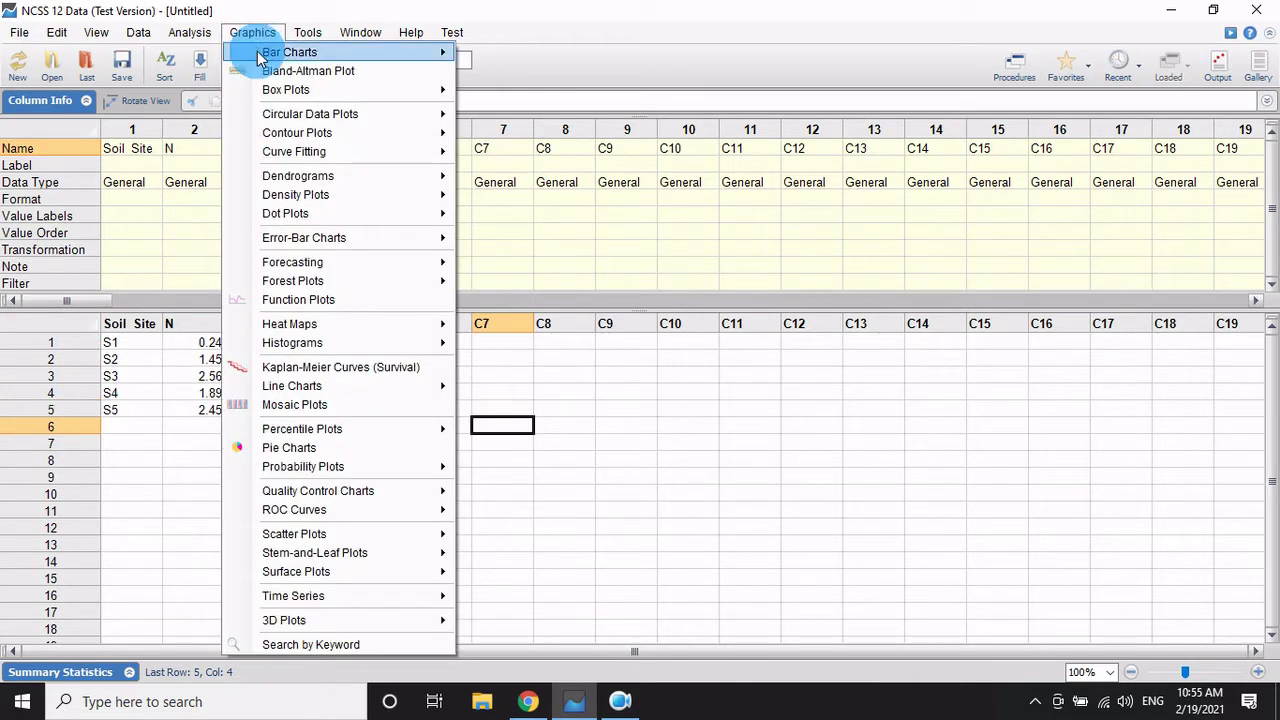
mouse_move(387, 52)
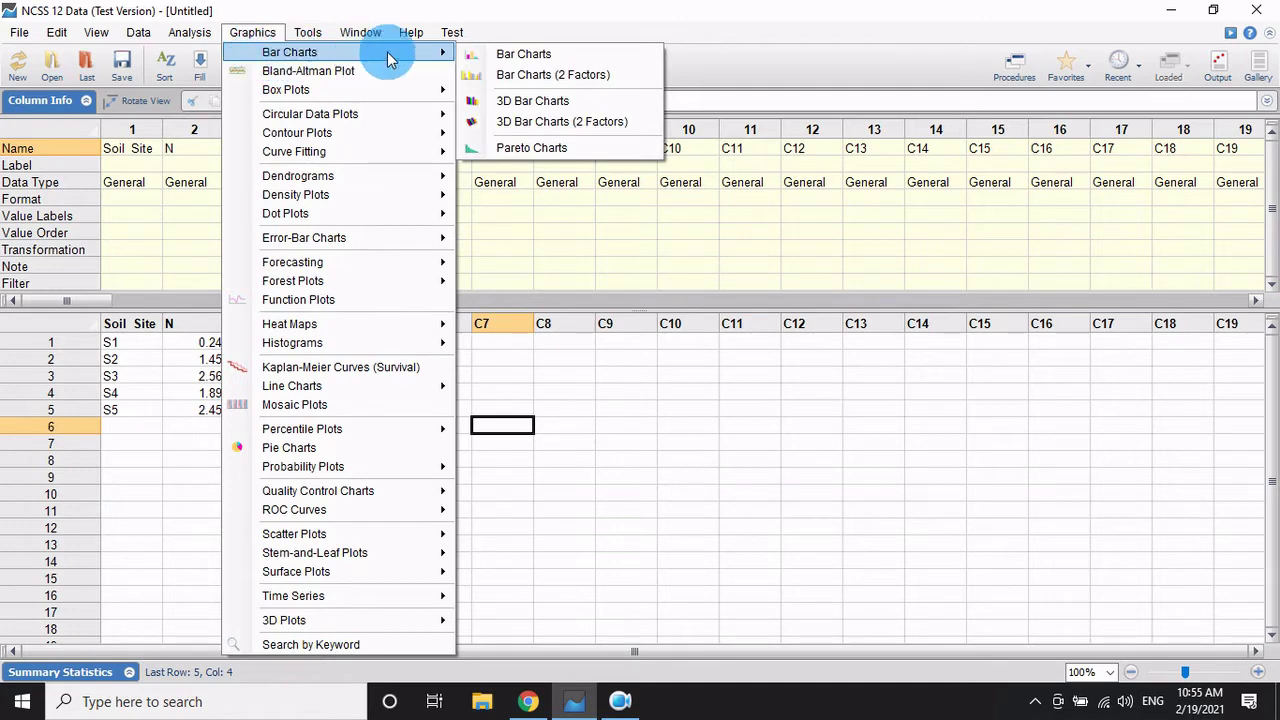
left_click(537, 133)
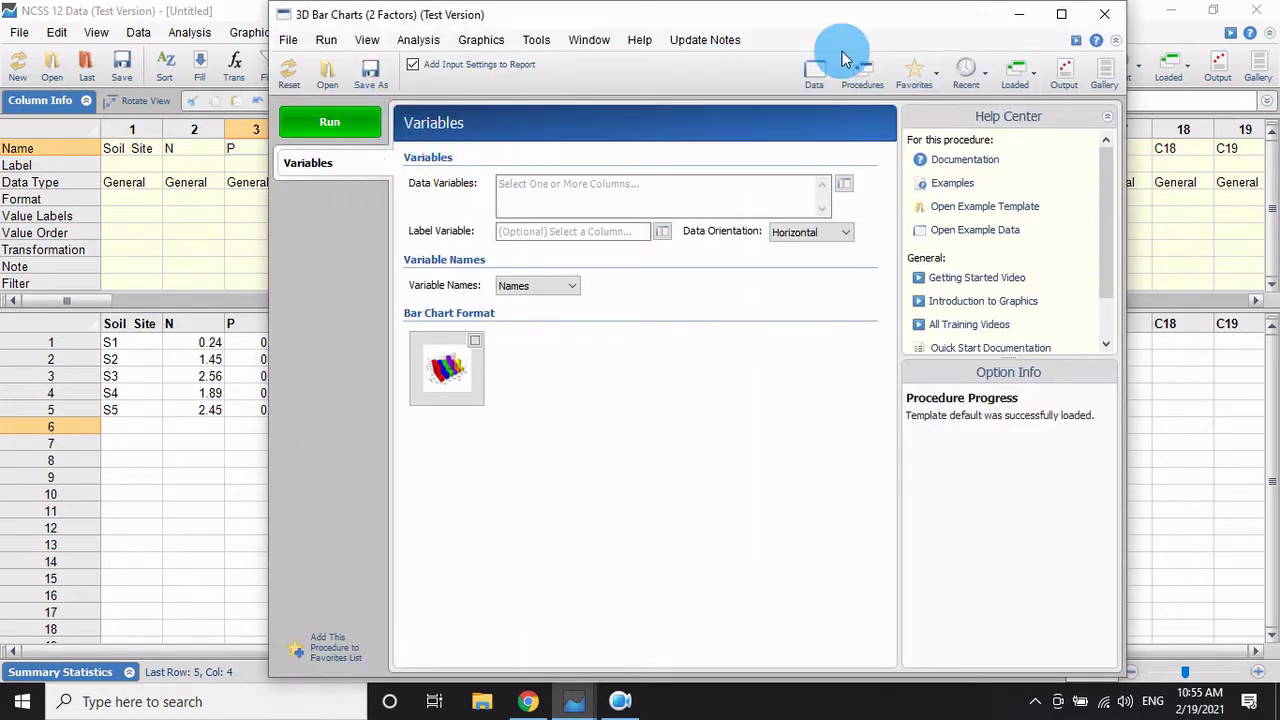
Step: Maximize the procedure window and choose N, P and K as data variables
left_click(1061, 14)
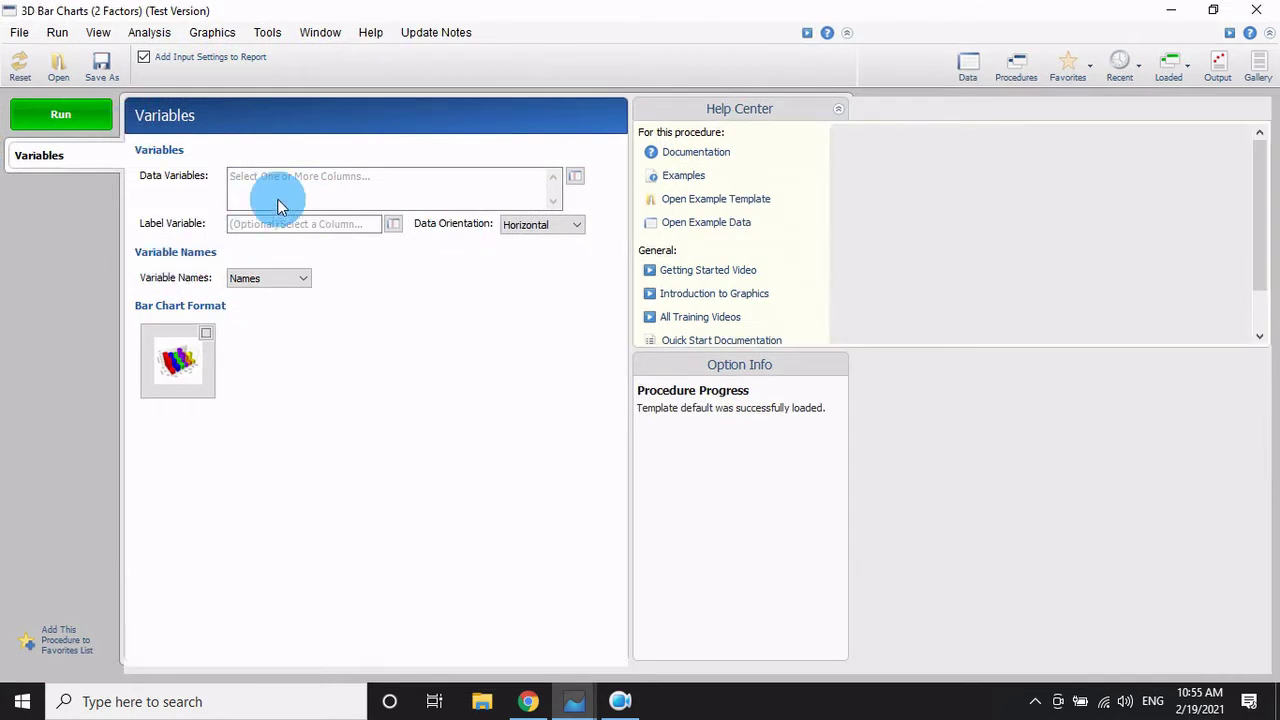
left_click(579, 180)
left_click(75, 112)
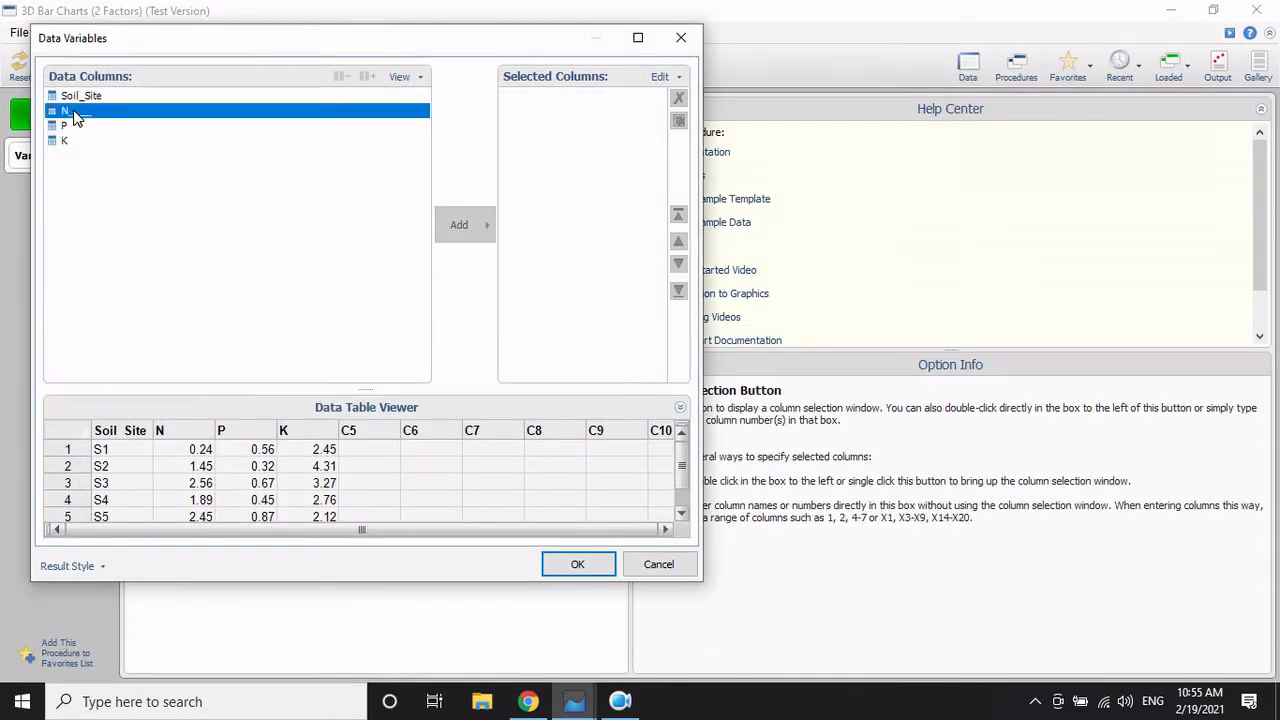
left_click(85, 140, "shift")
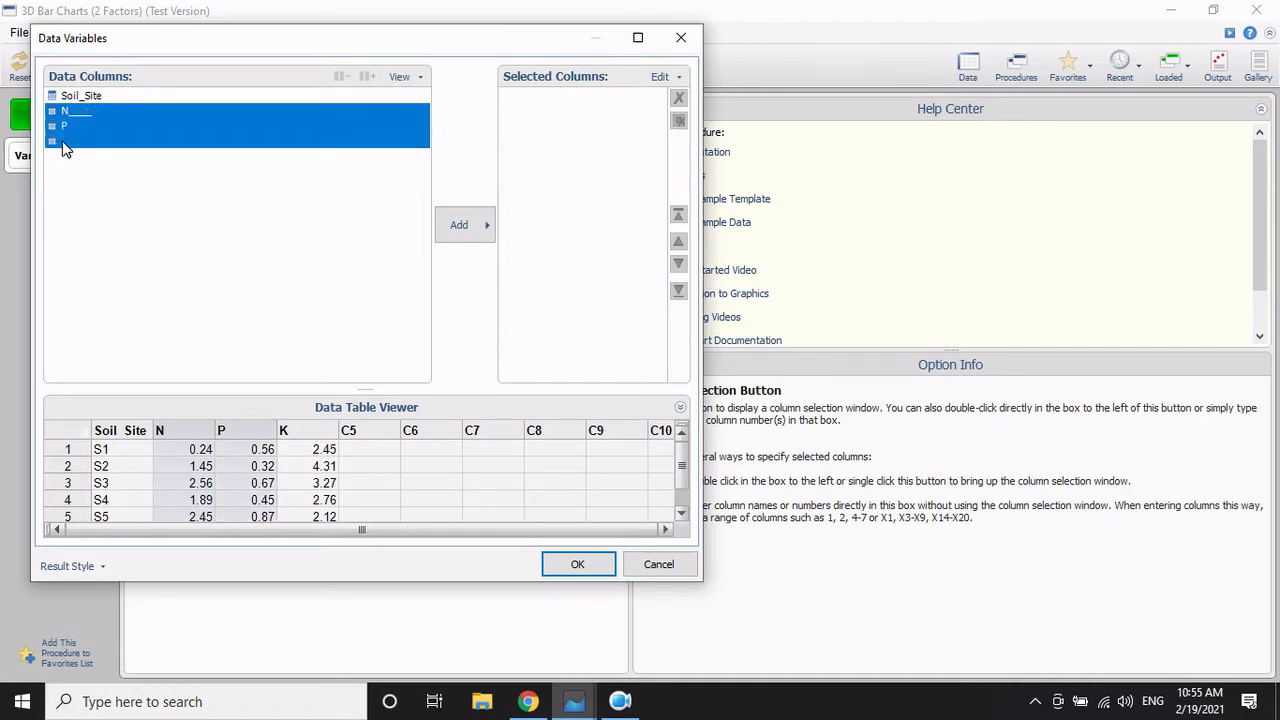
left_click(459, 225)
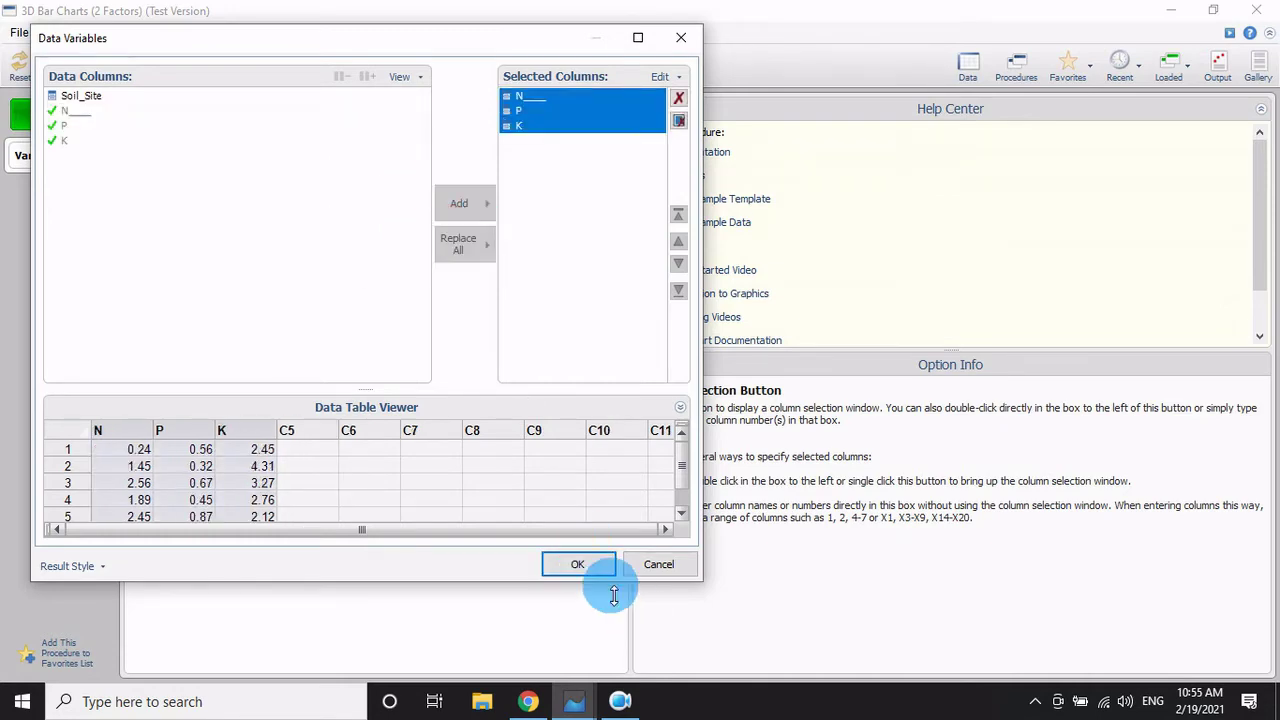
left_click(597, 572)
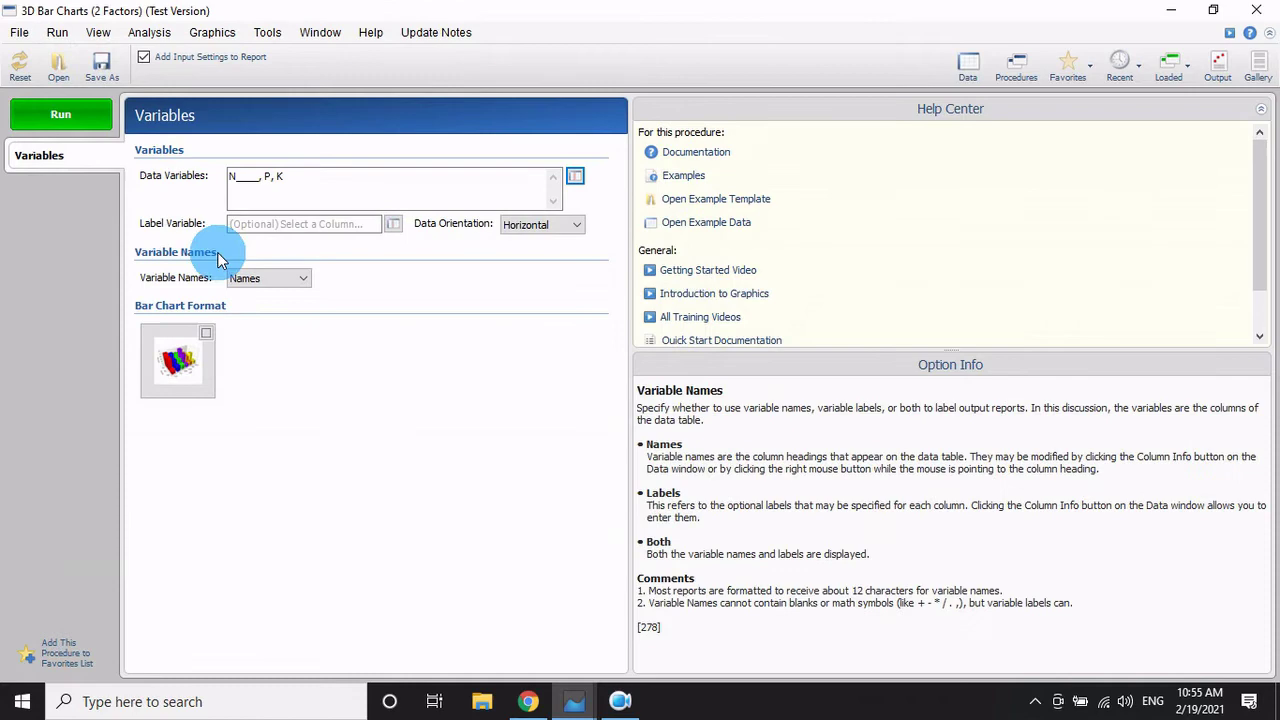
Step: Set Soil_Site as the label variable and enable Edit During Run for the chart format
left_click(392, 224)
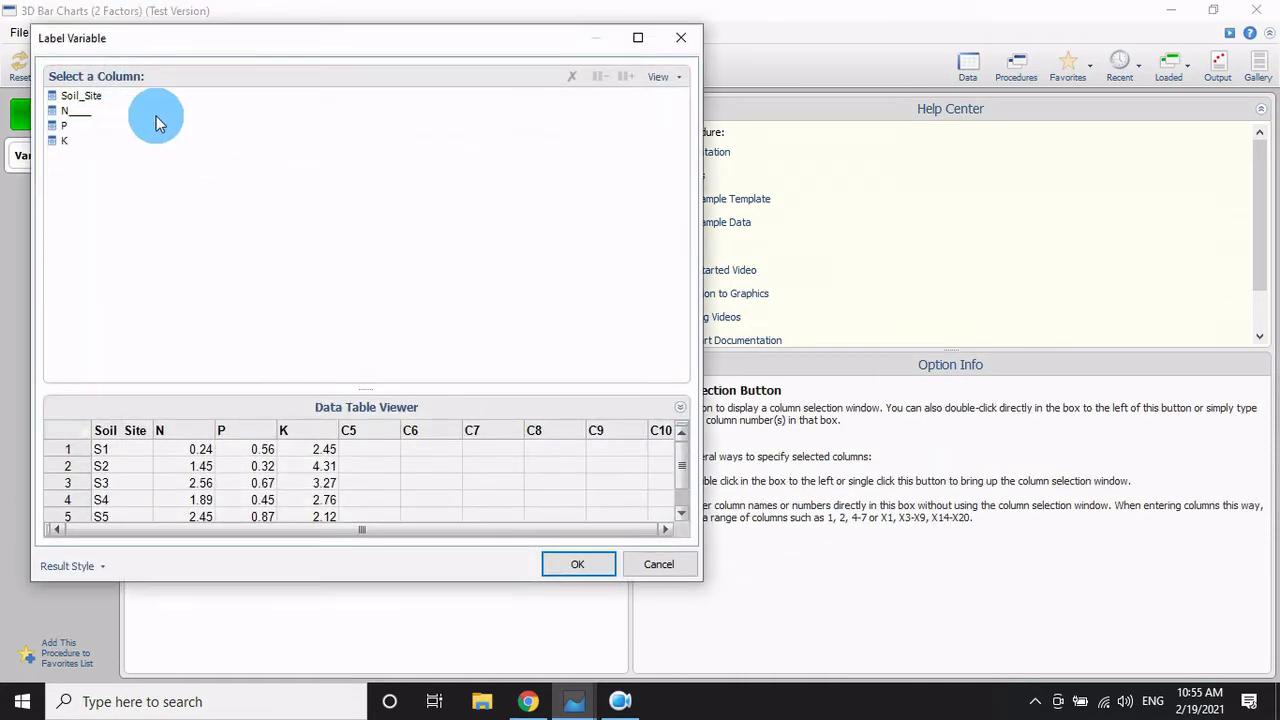
left_click(78, 95)
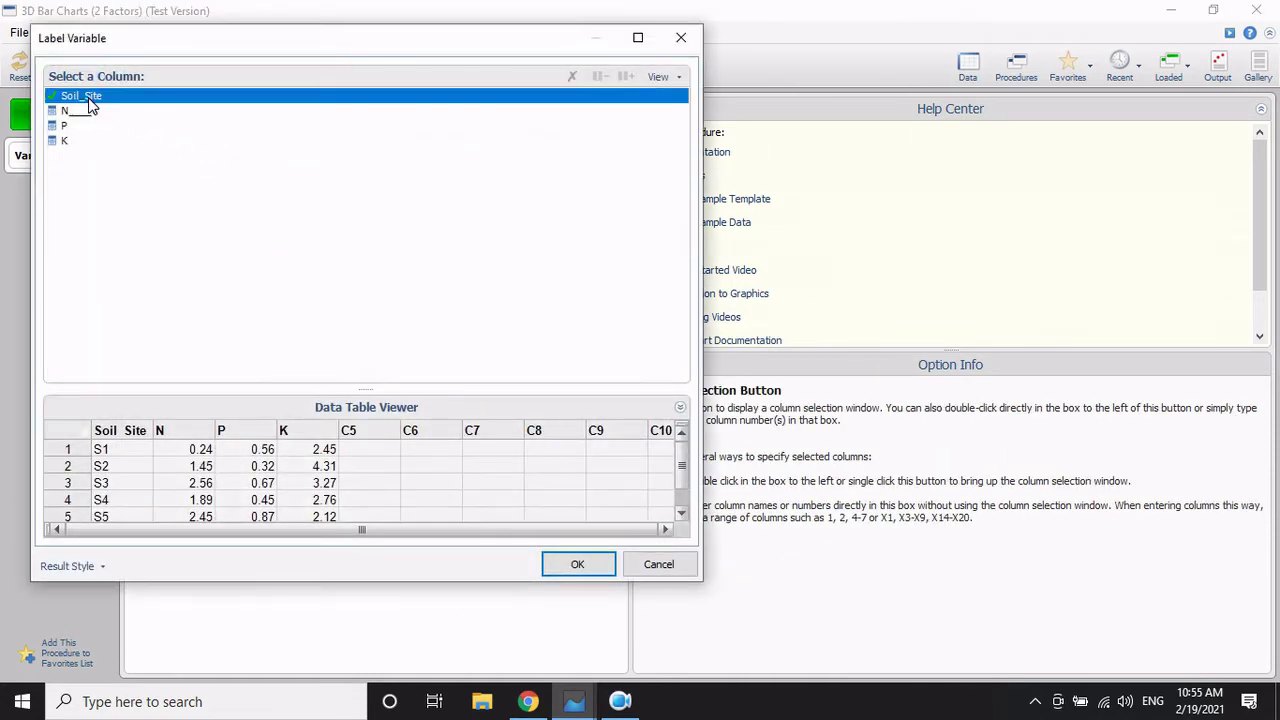
left_click(600, 572)
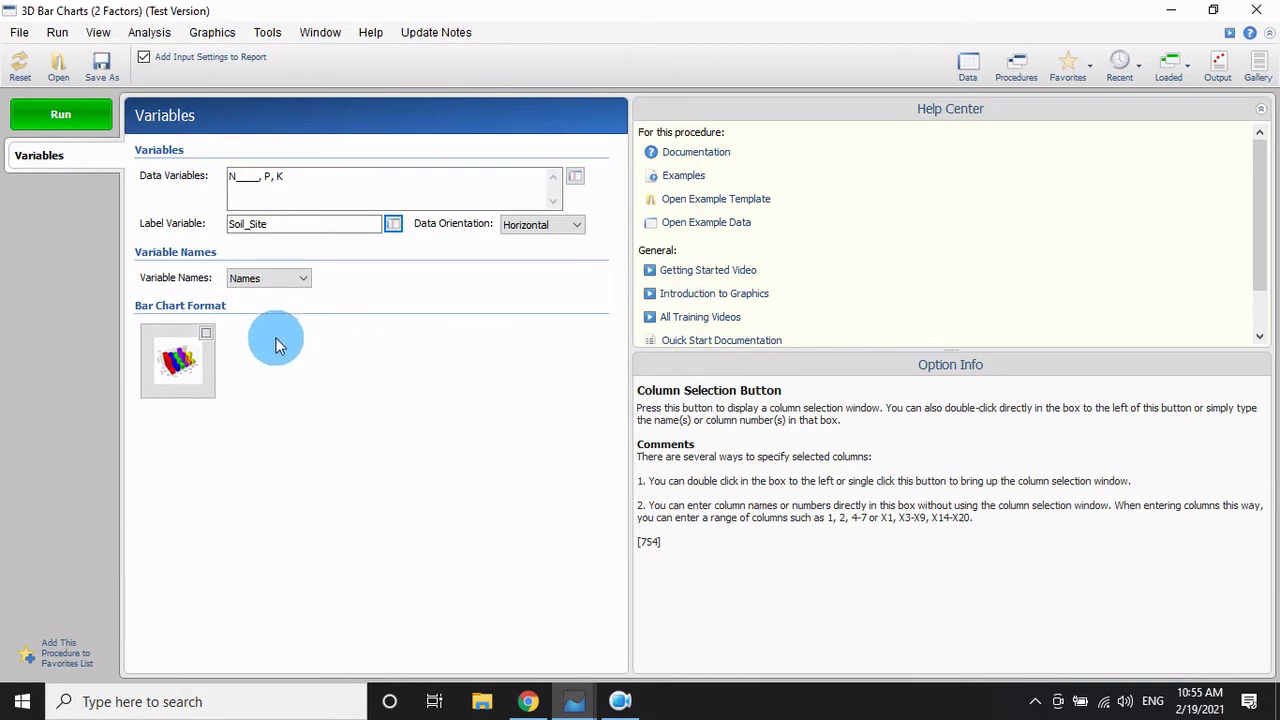
left_click(206, 333)
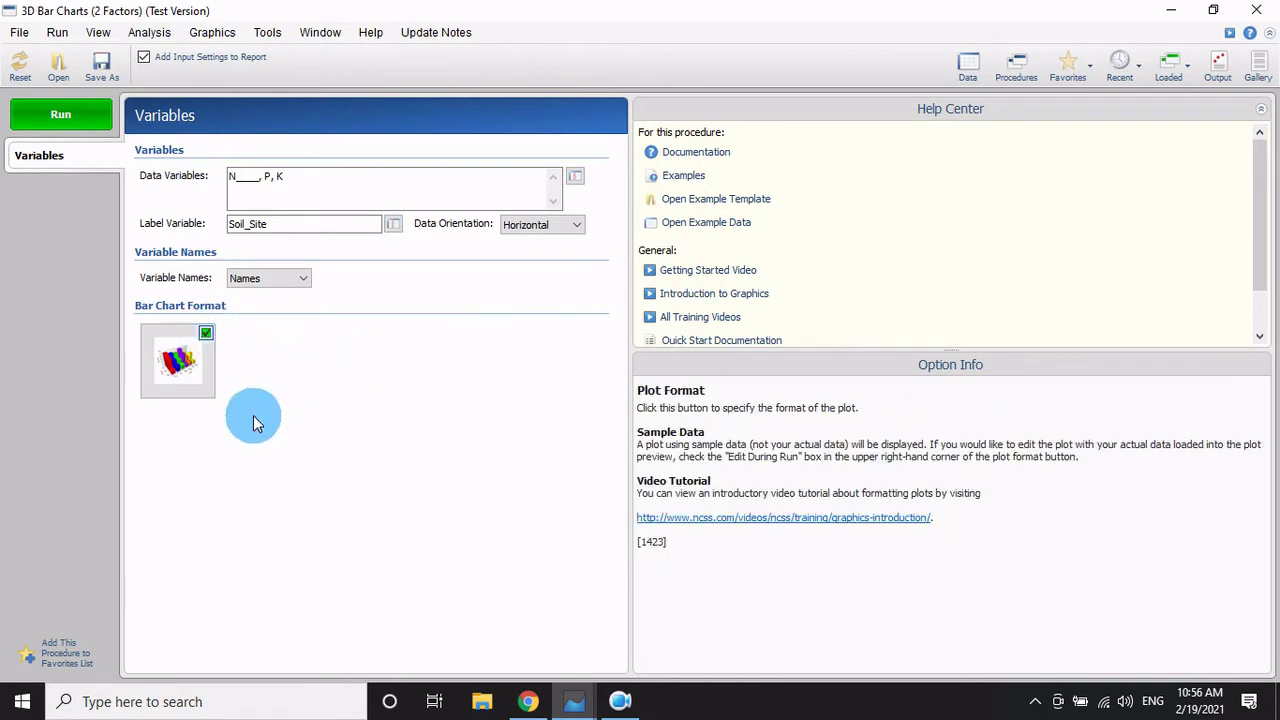
Step: Run the chart, maximize the format dialog, keep Bars in Series style and rotate the preview
left_click(76, 120)
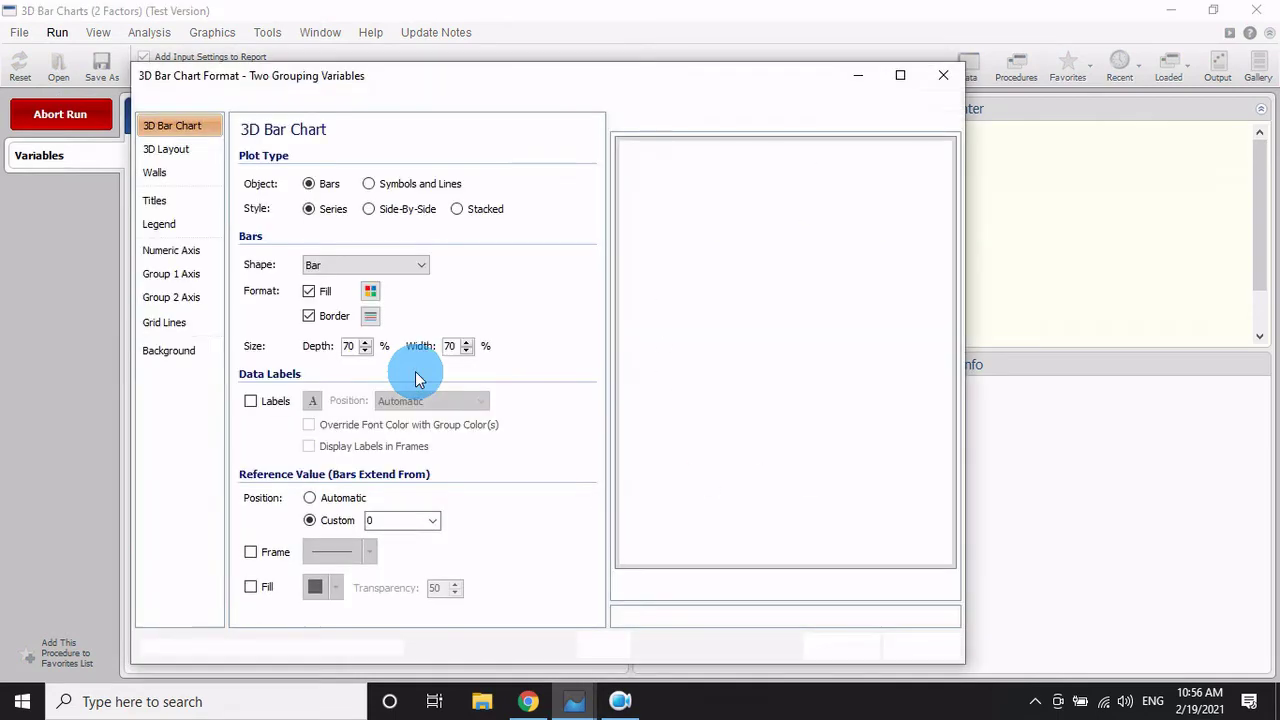
left_click(900, 75)
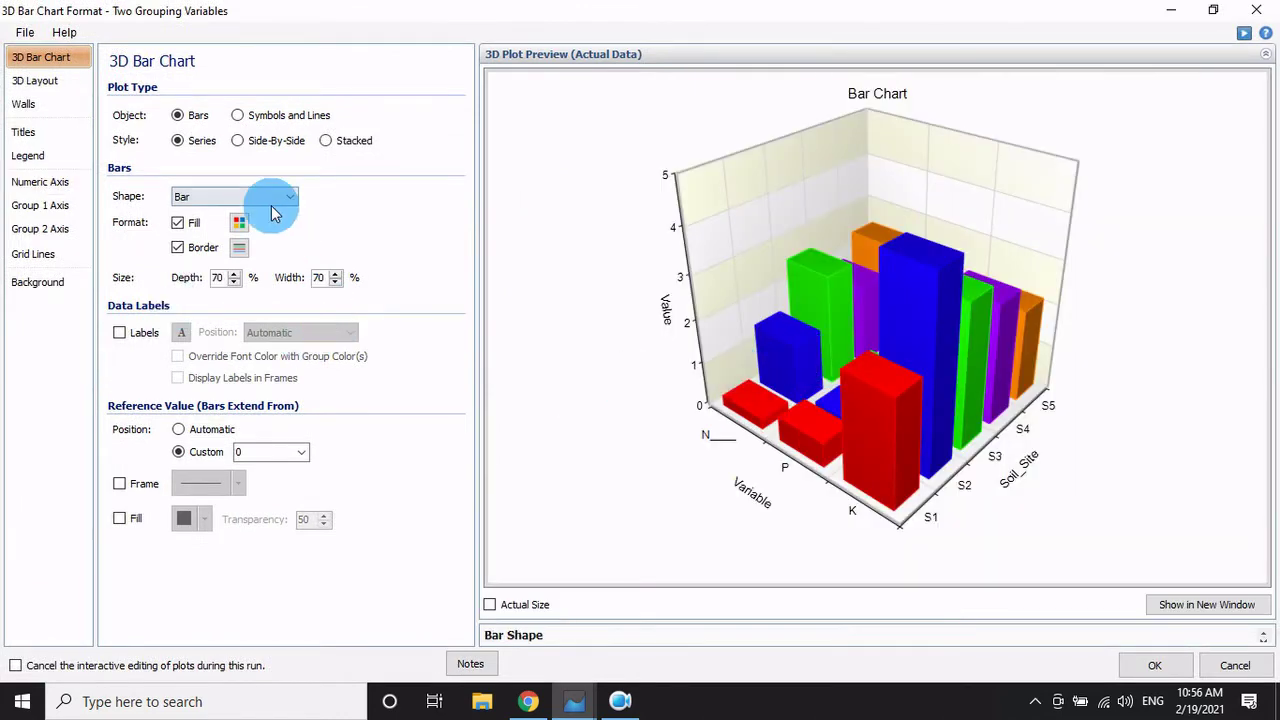
left_click(240, 117)
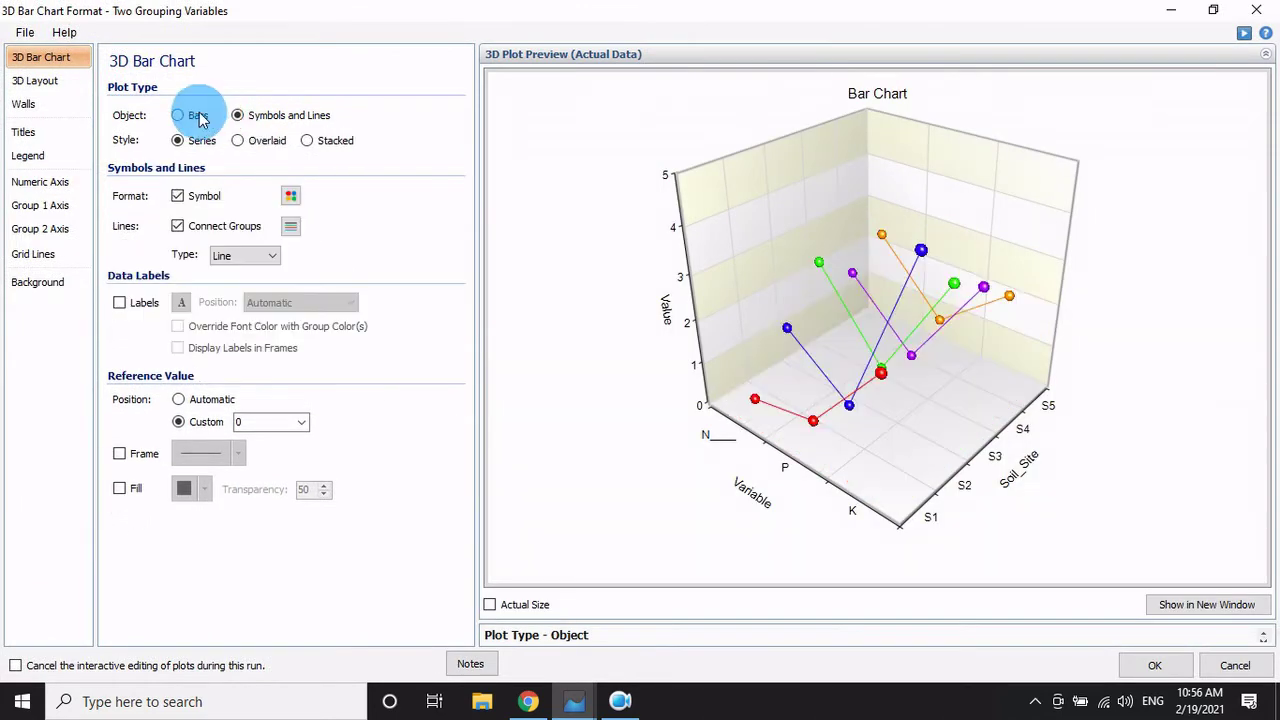
left_click(180, 115)
left_click(240, 141)
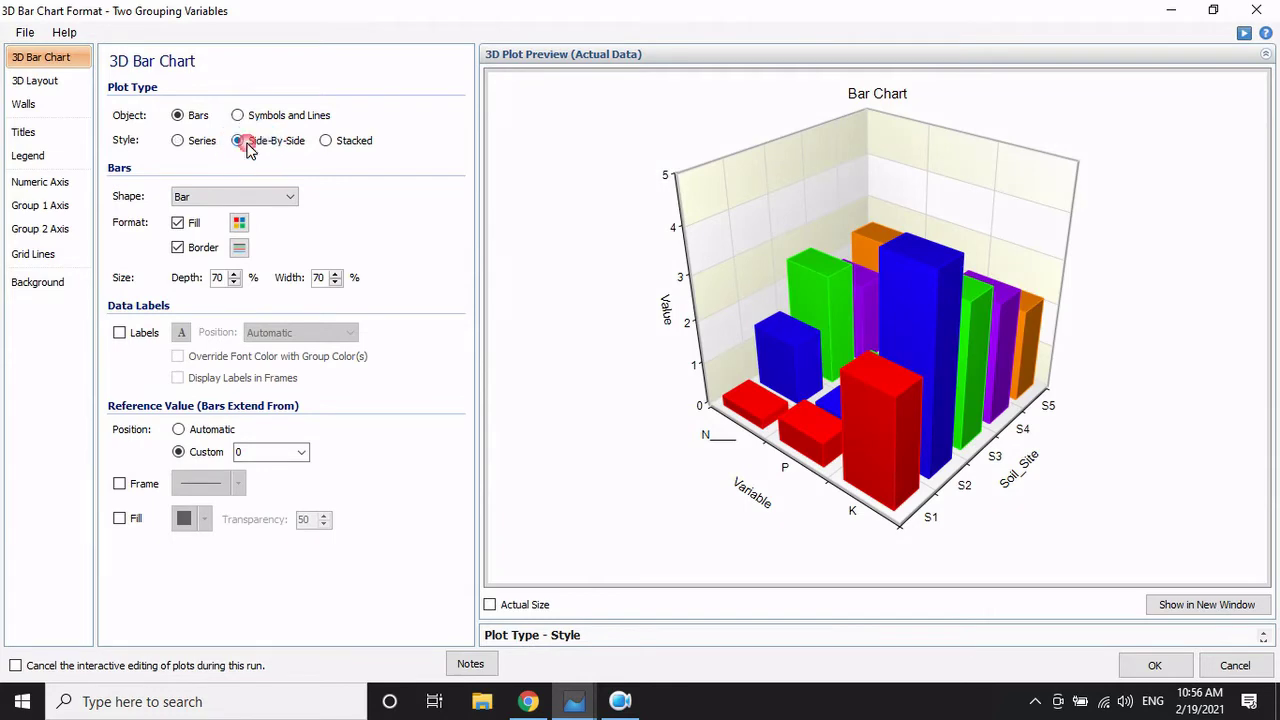
left_click(330, 142)
left_click(196, 142)
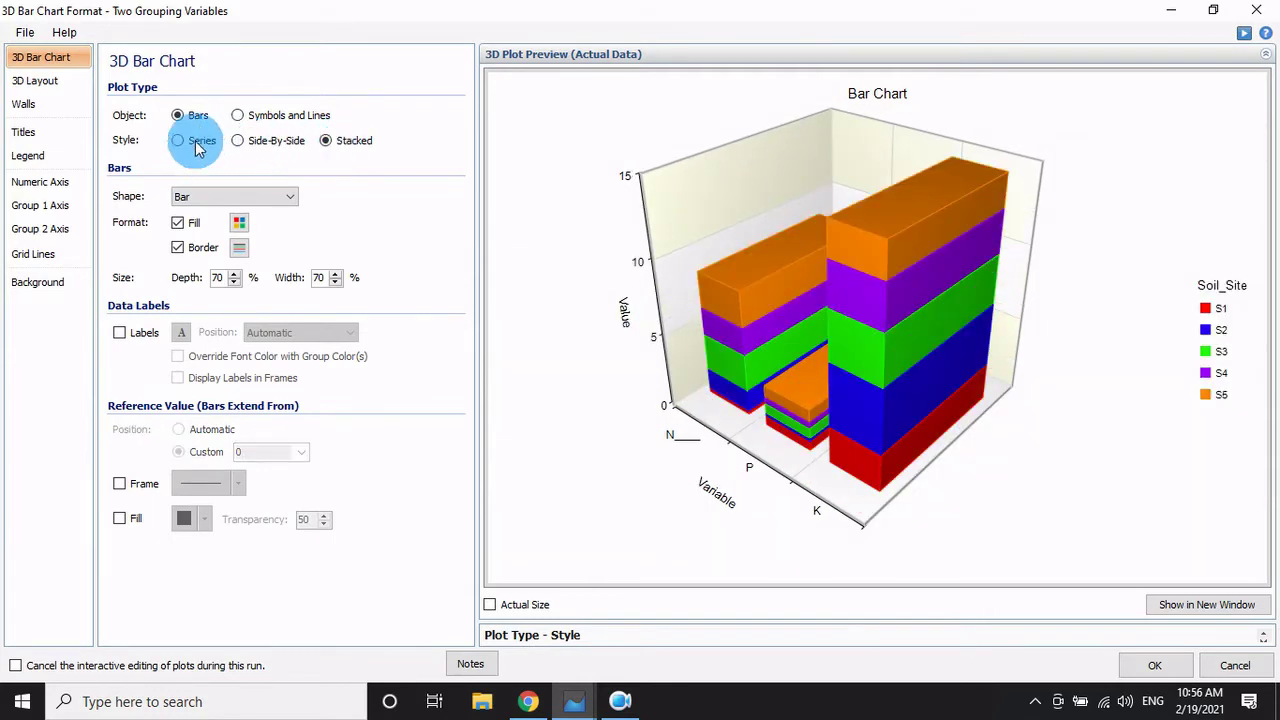
left_click_drag(1051, 394, 760, 433)
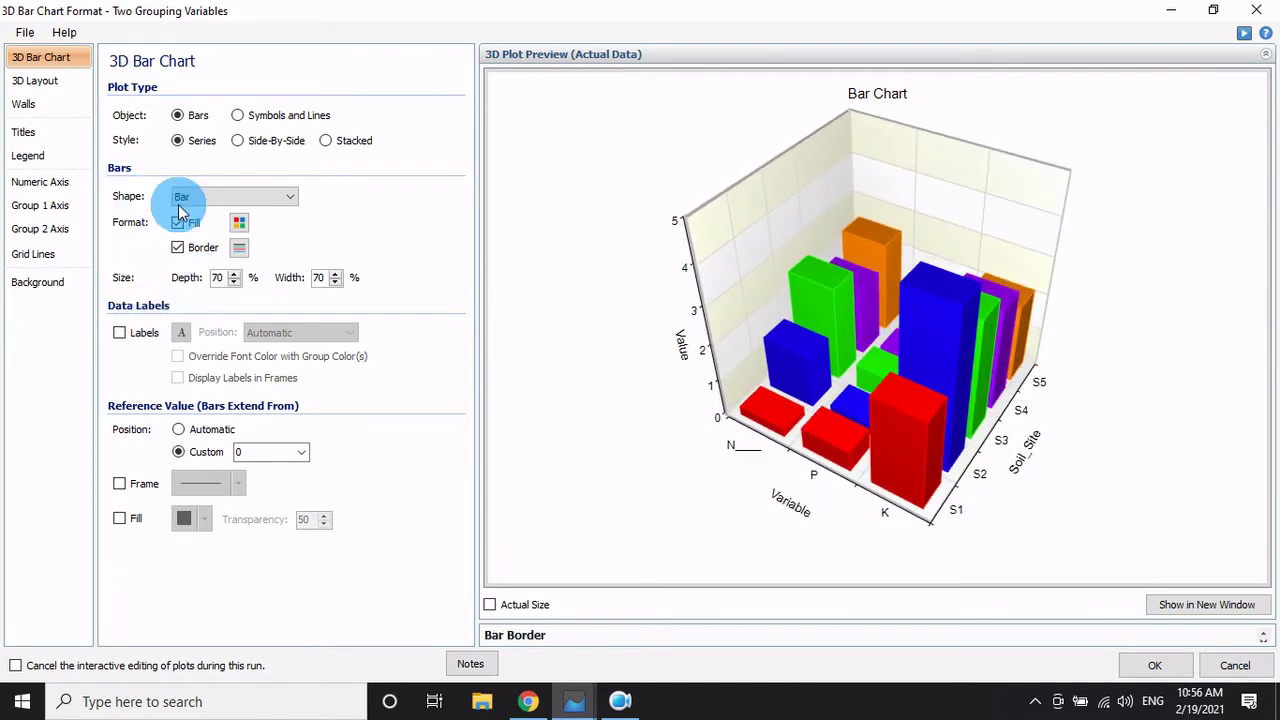
Step: Try cylinder, pyramid, ellipsoid, smooth and cut edge bar shapes, then settle on Cone
left_click(290, 199)
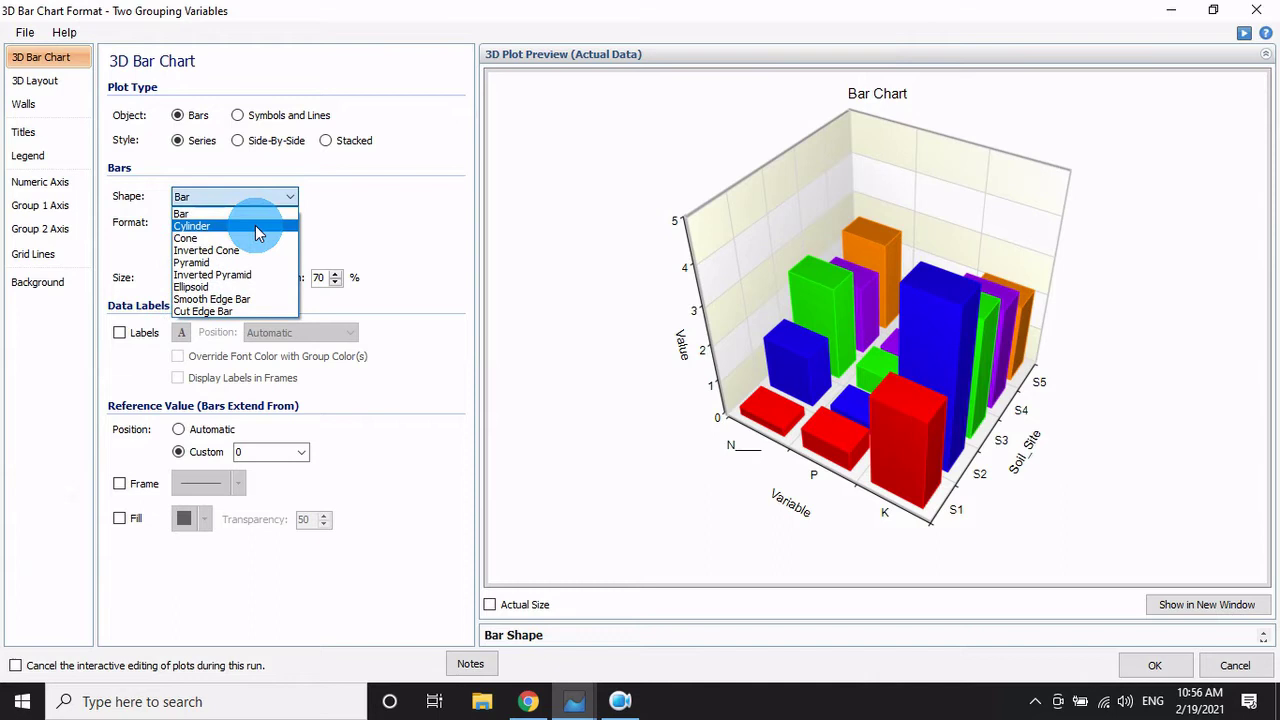
left_click(255, 225)
left_click(277, 205)
left_click(240, 237)
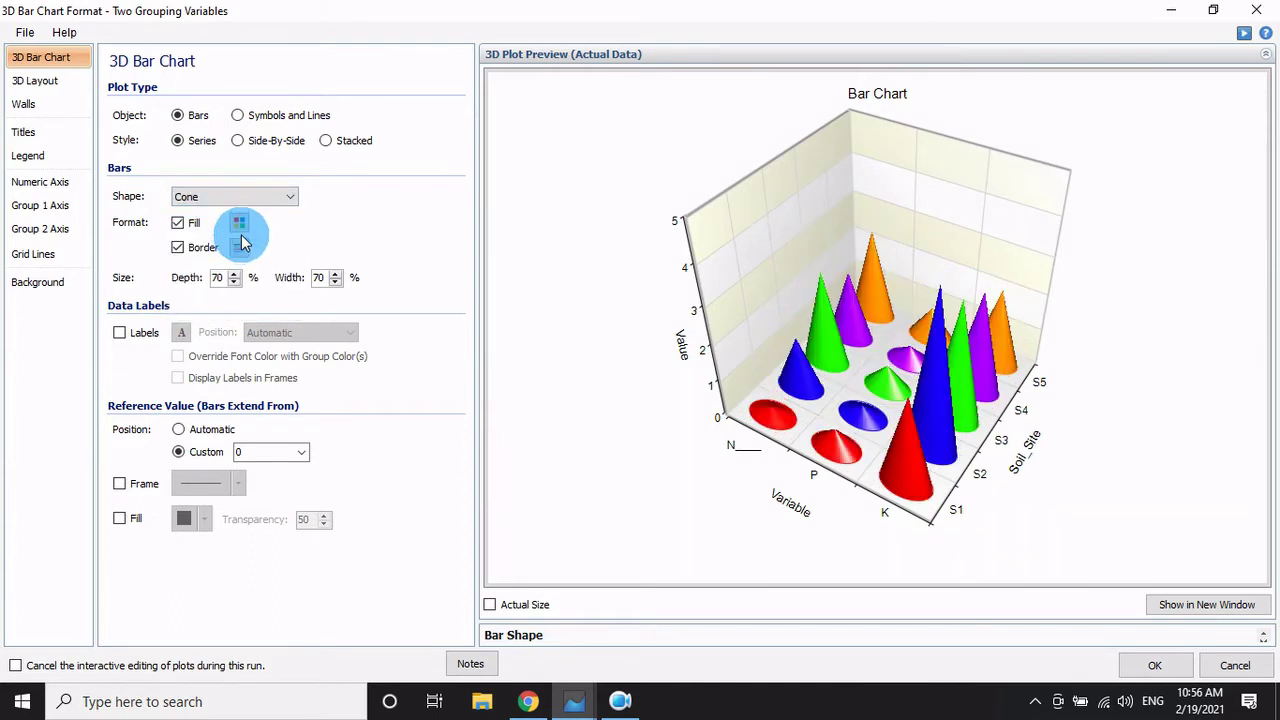
left_click(278, 205)
left_click(255, 249)
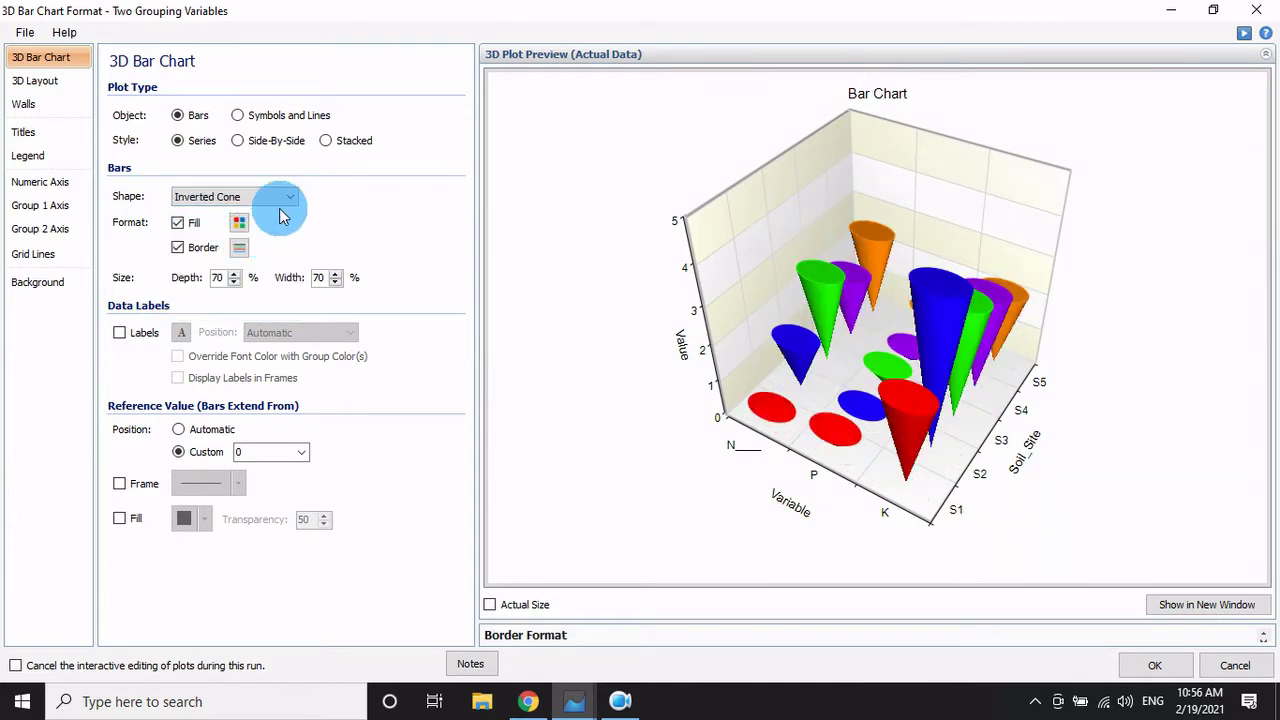
left_click(277, 205)
left_click(252, 262)
left_click(275, 197)
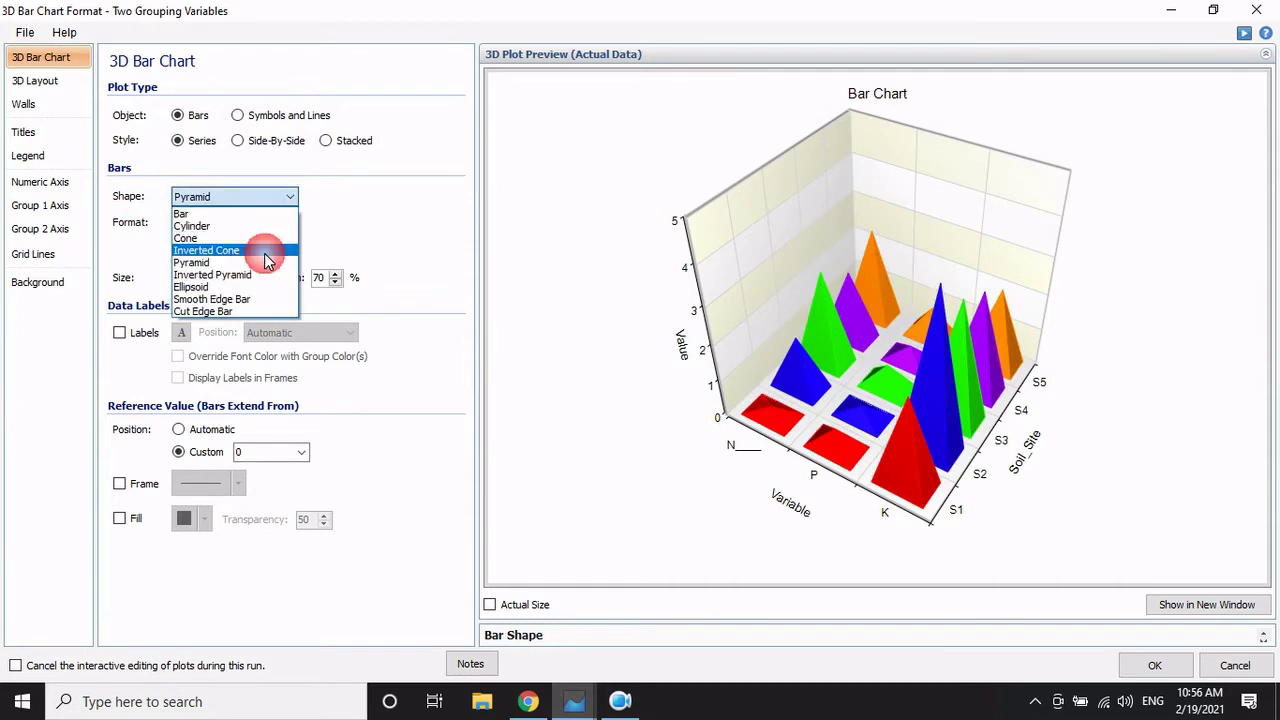
left_click(255, 274)
left_click(282, 207)
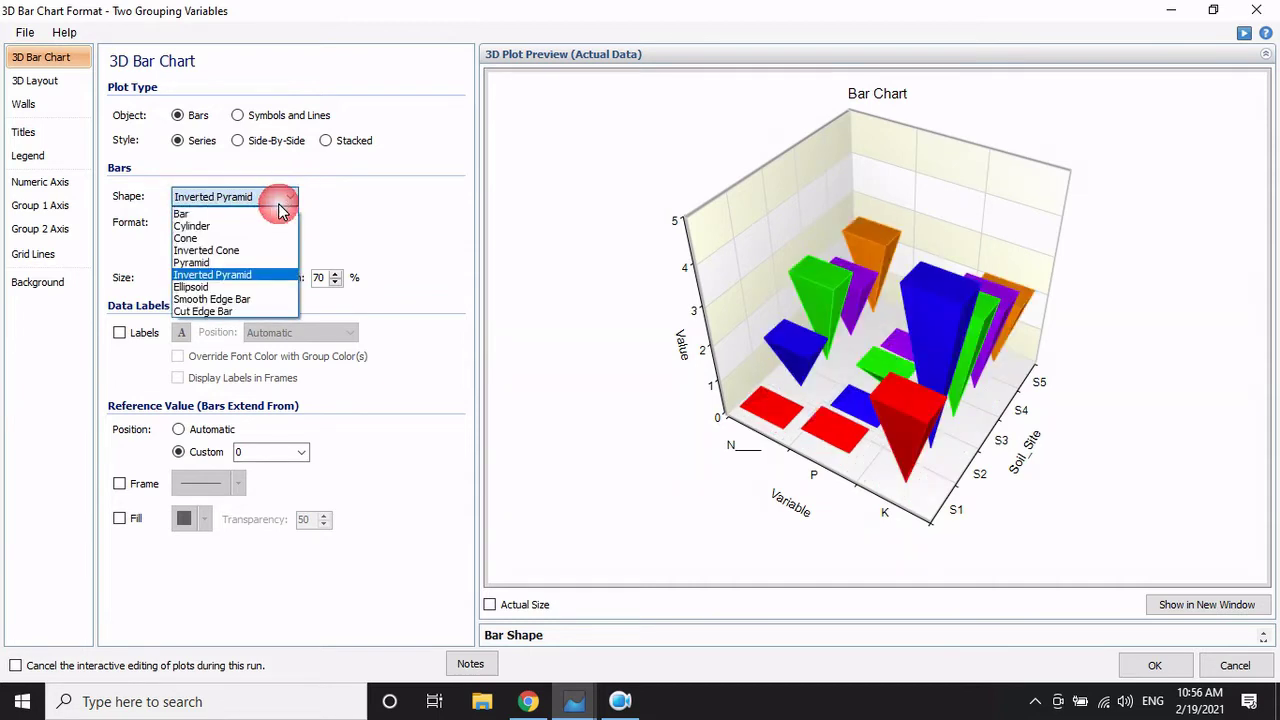
left_click(238, 287)
left_click(271, 197)
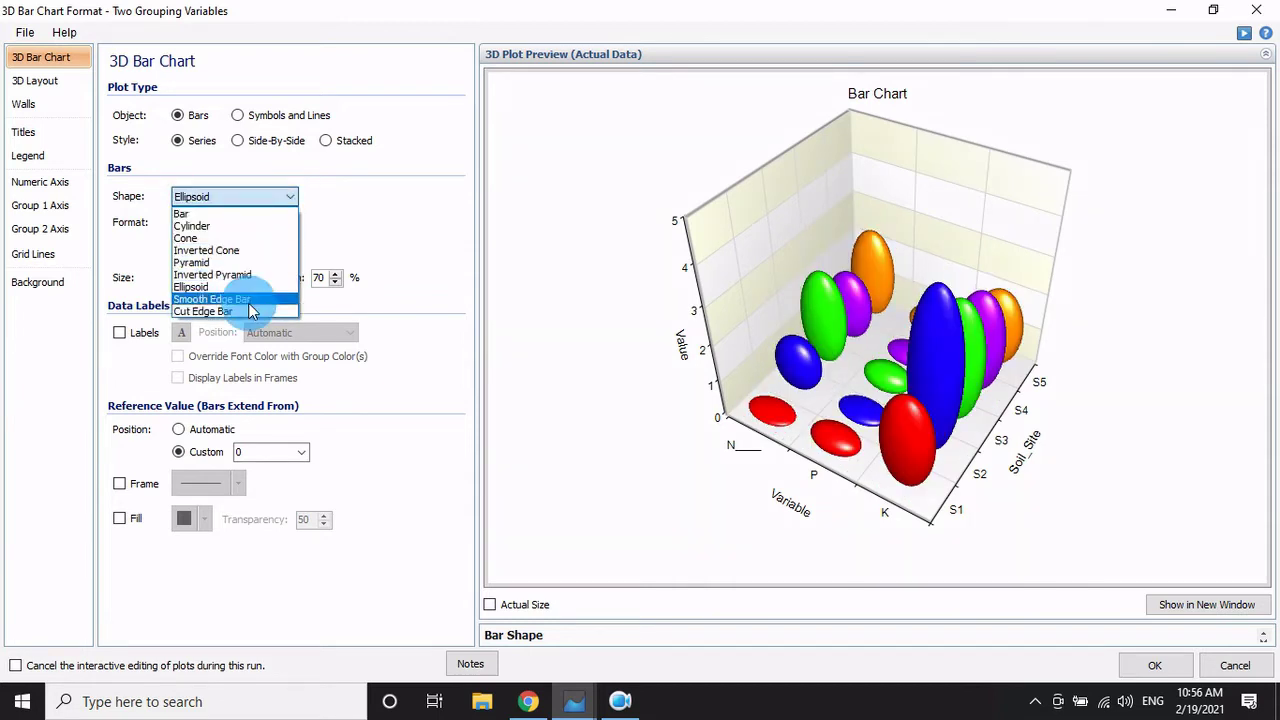
left_click(249, 302)
left_click(258, 197)
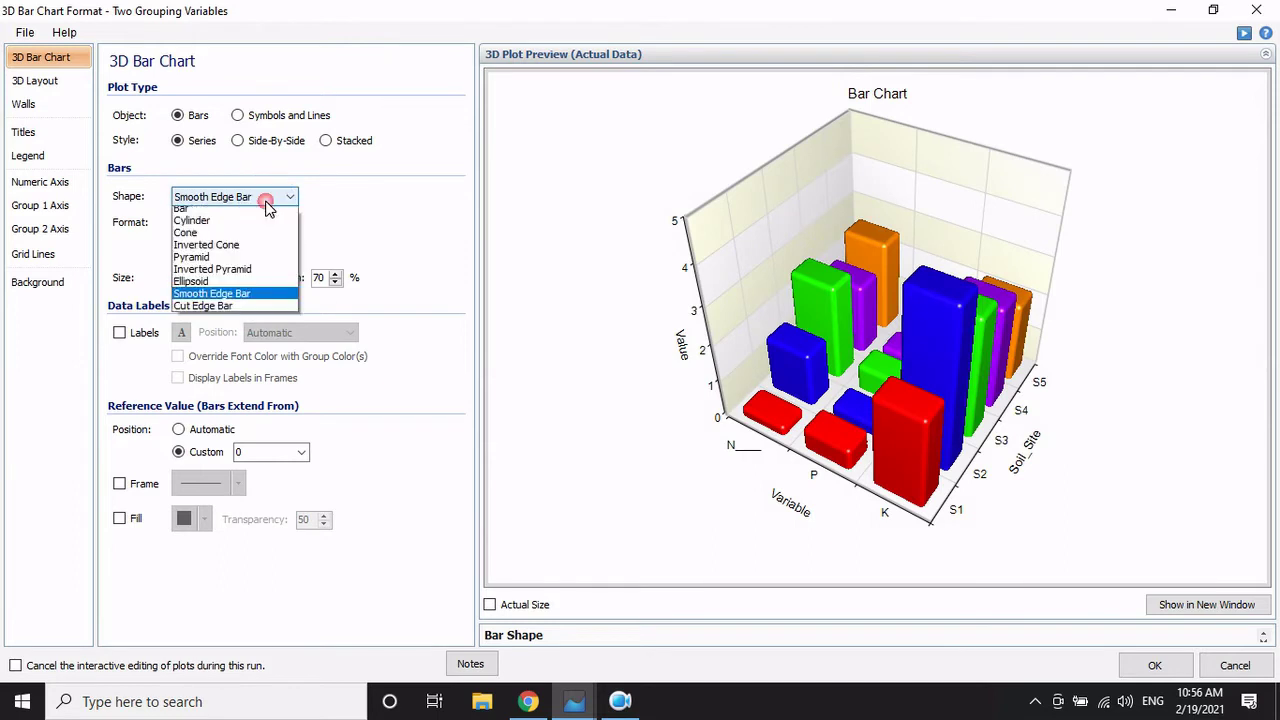
left_click(237, 318)
left_click(251, 196)
left_click(238, 226)
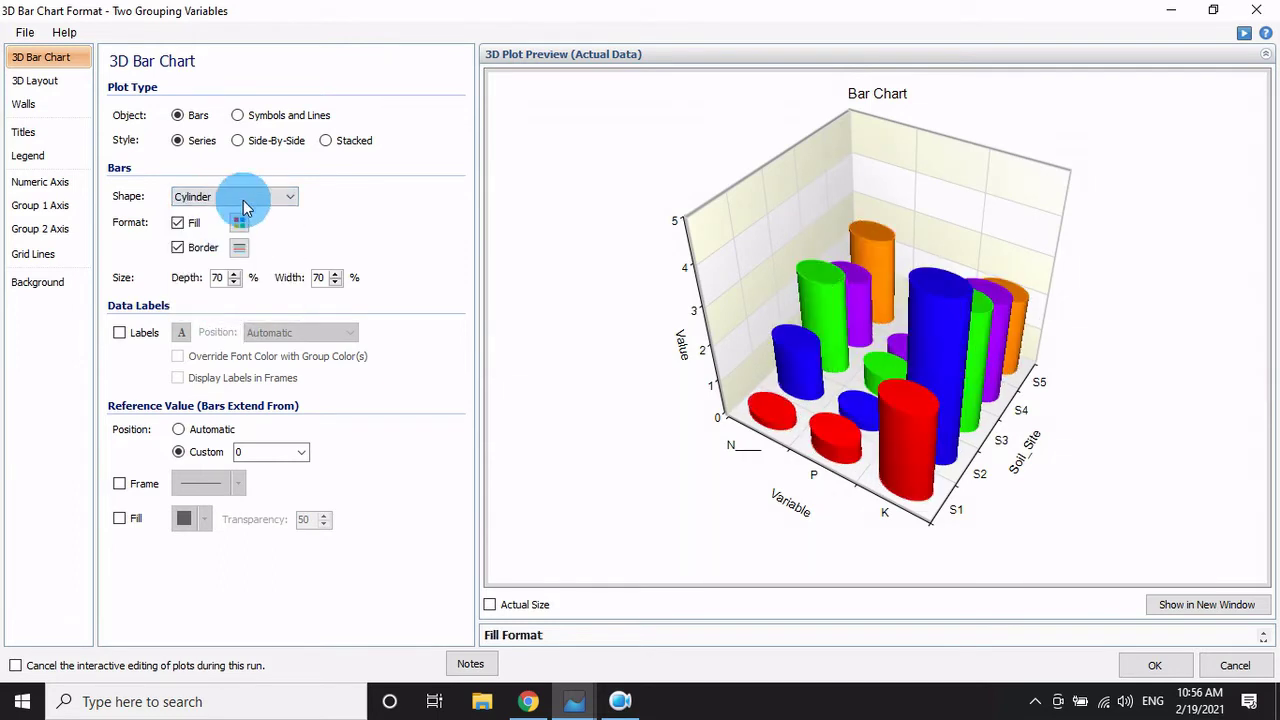
left_click(246, 196)
left_click(226, 240)
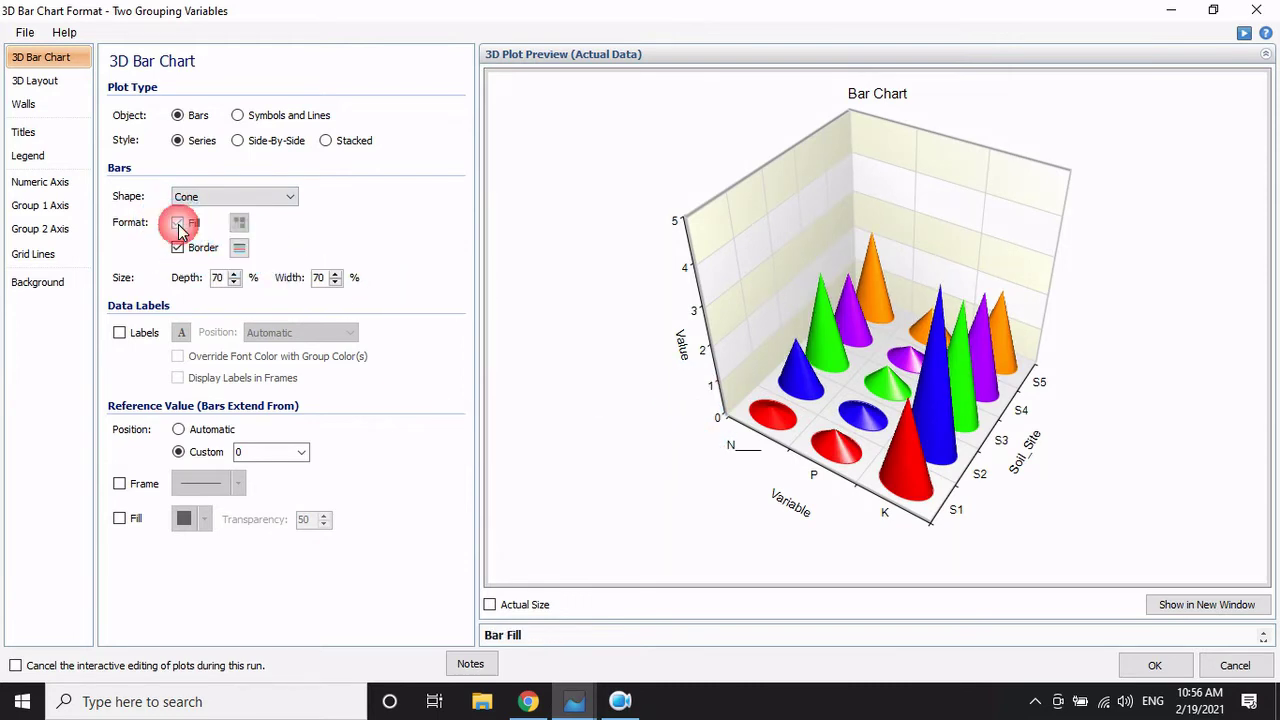
Step: Keep the cone fill switched on and bring up the per-group fill colour settings
left_click(178, 223)
left_click(178, 223)
left_click(239, 222)
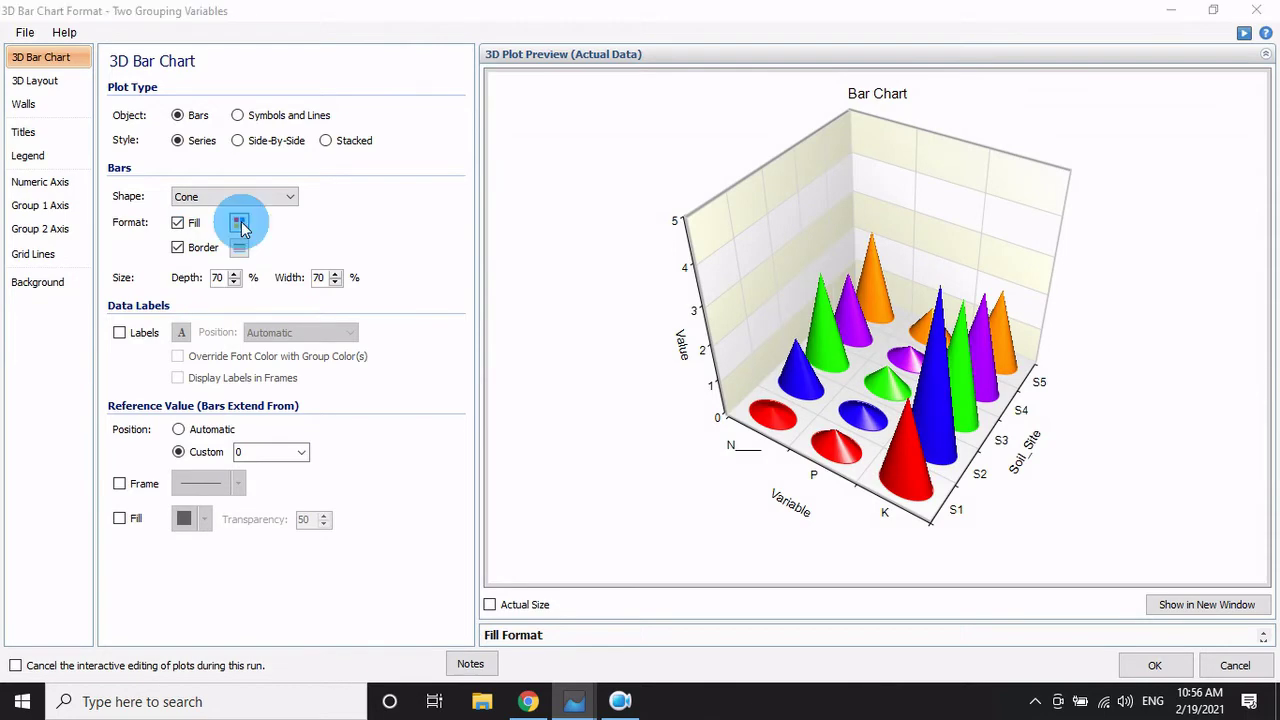
Step: Keep group 1 cones red and make group 2 cones dark green
left_click_drag(676, 135, 414, 71)
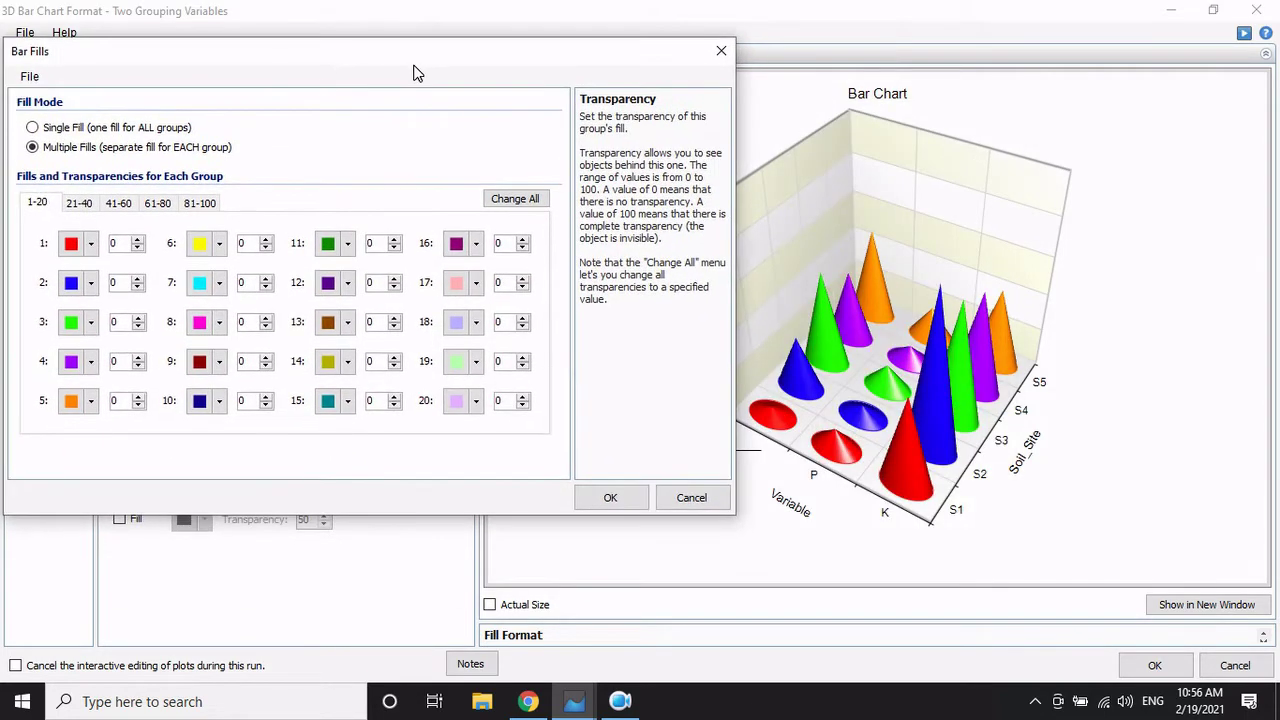
left_click(93, 245)
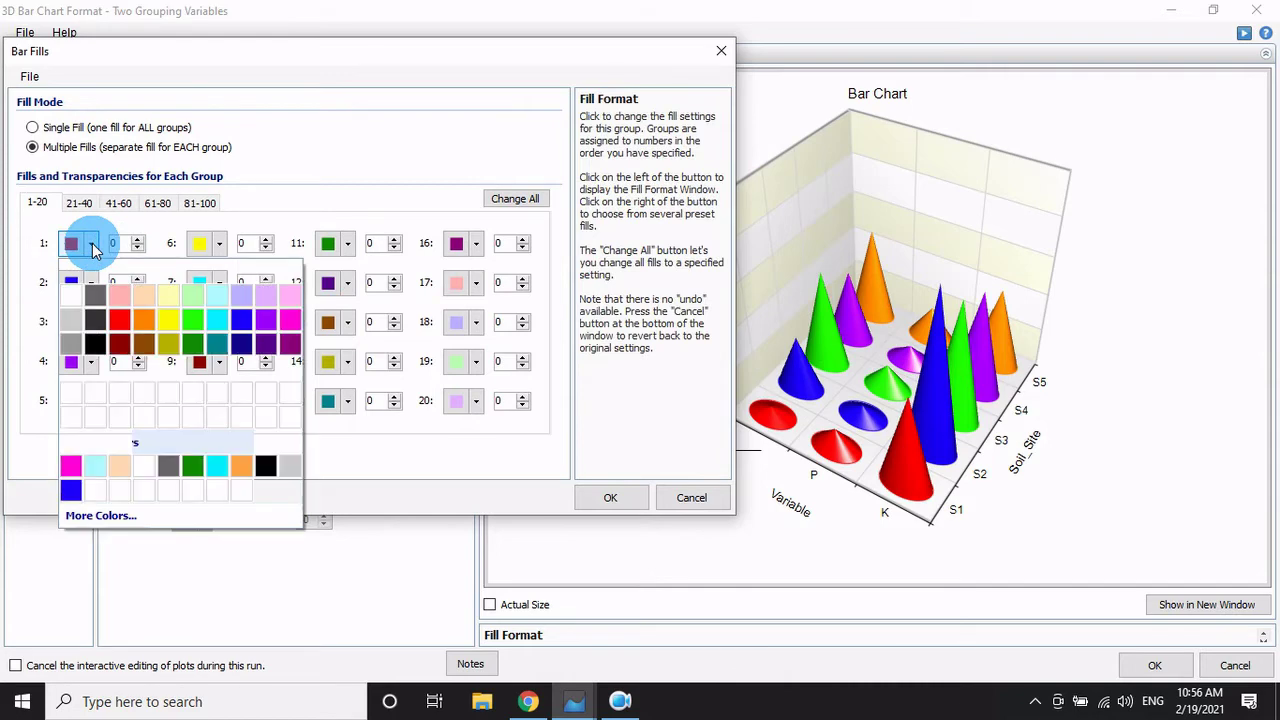
left_click(95, 319)
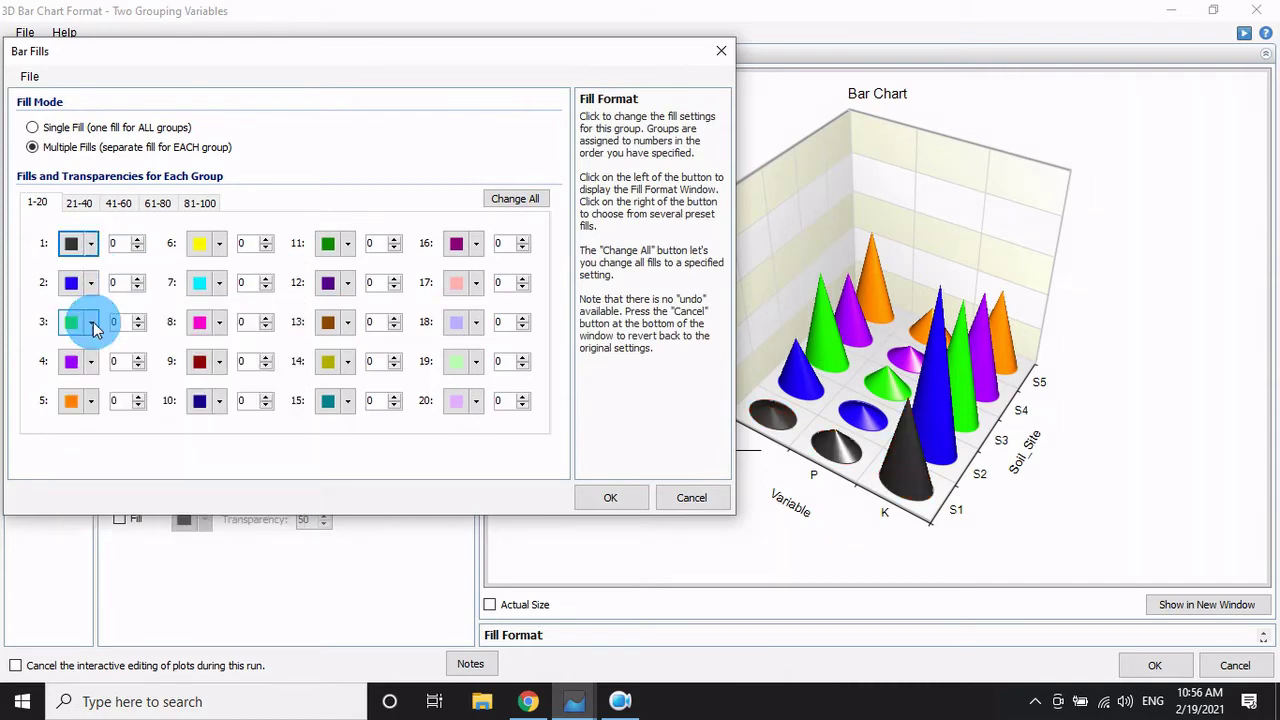
left_click(91, 244)
left_click(118, 327)
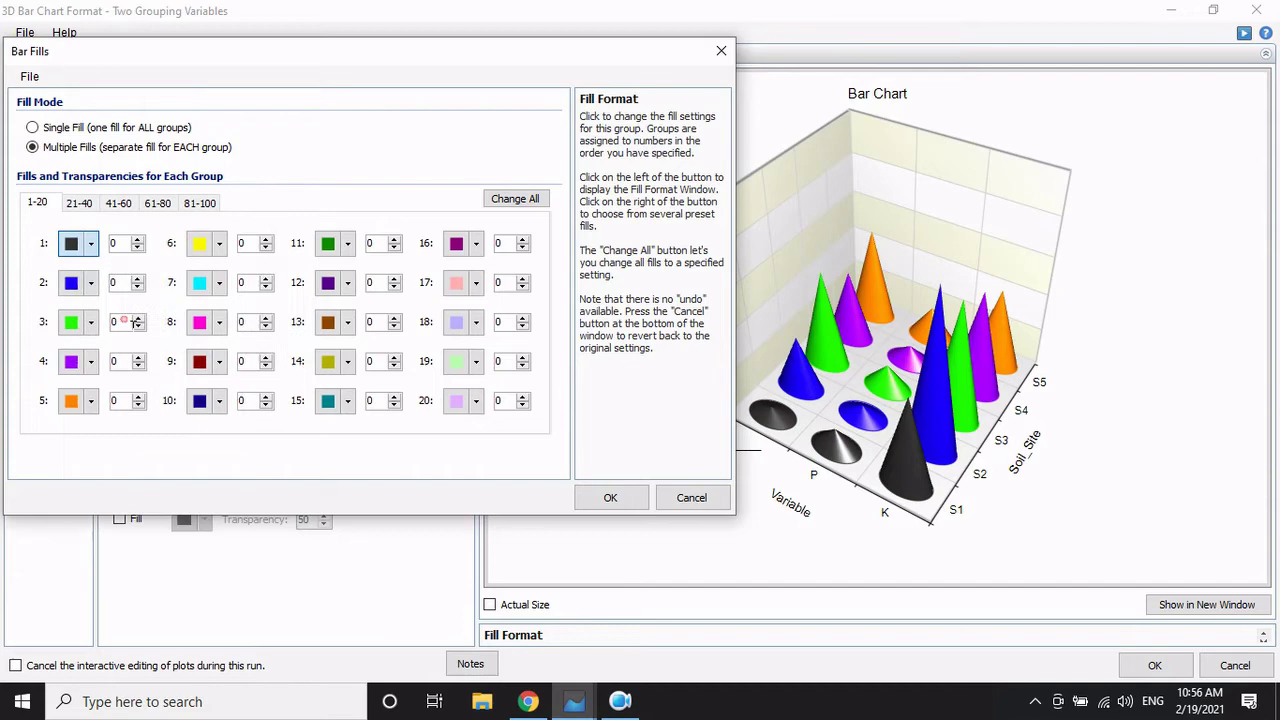
left_click(91, 283)
left_click(172, 357)
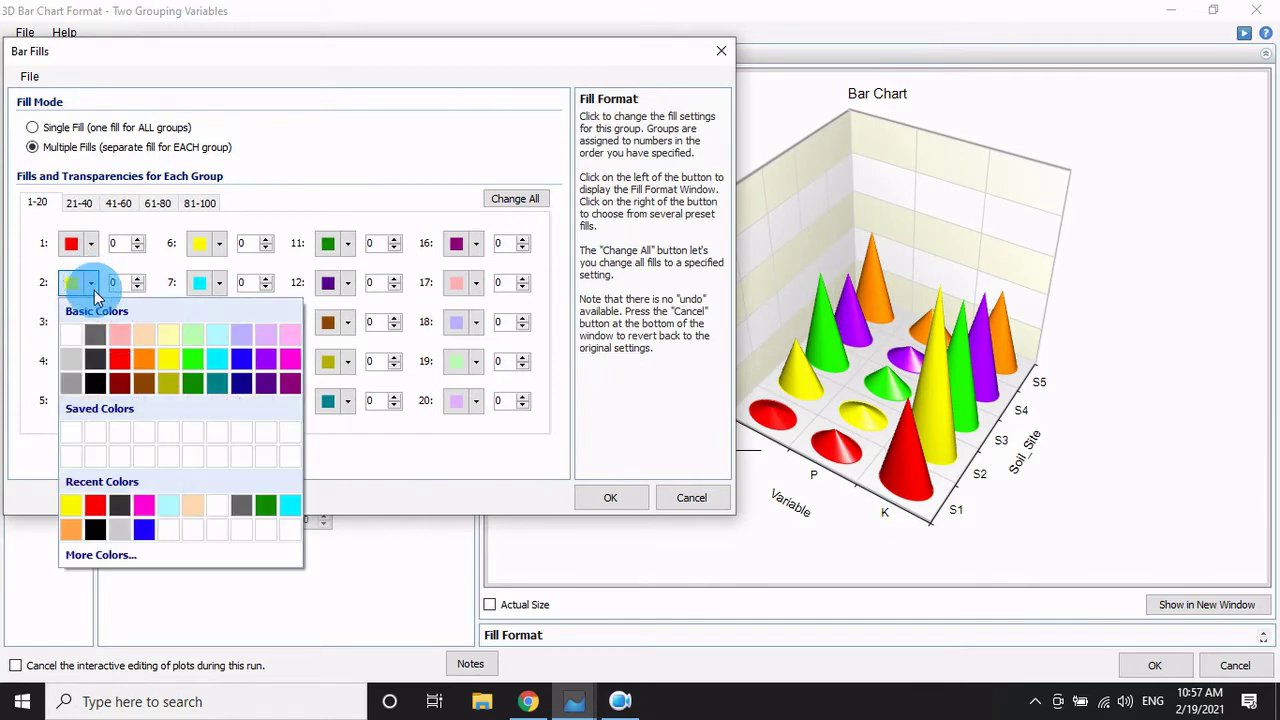
left_click(90, 284)
left_click(196, 382)
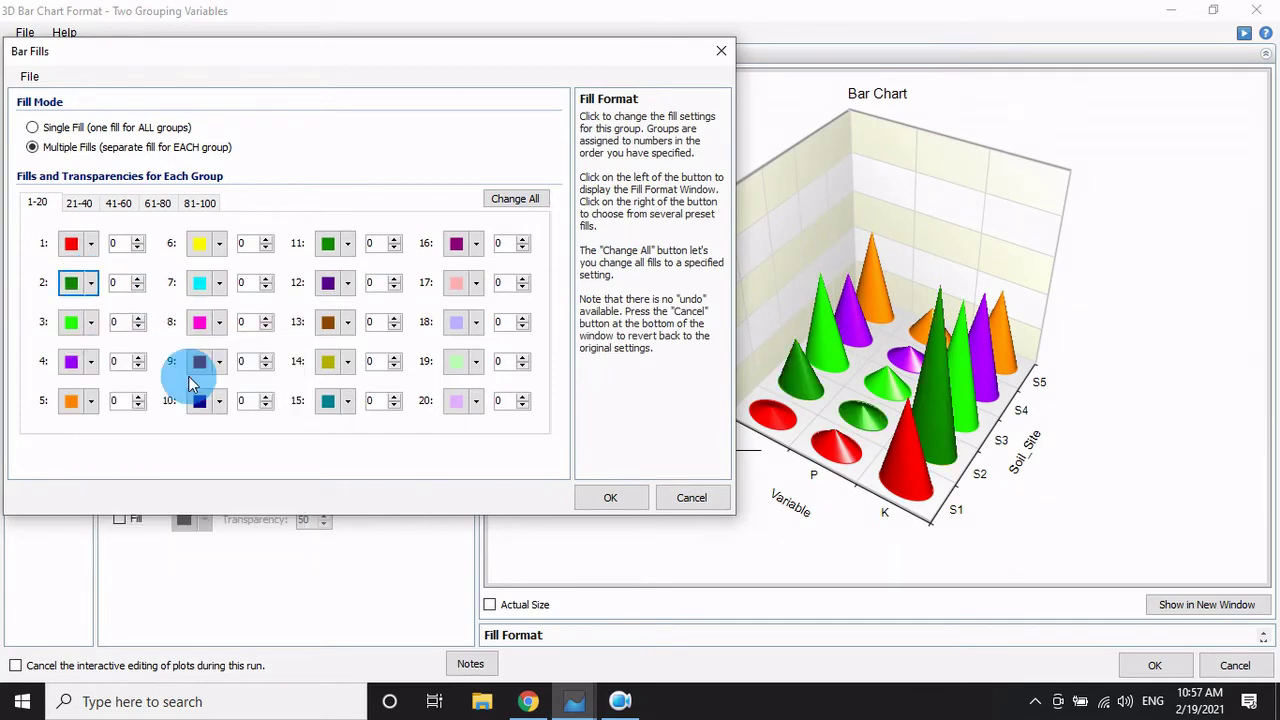
Step: Make group 3 cones magenta and group 4 cones teal
left_click(91, 323)
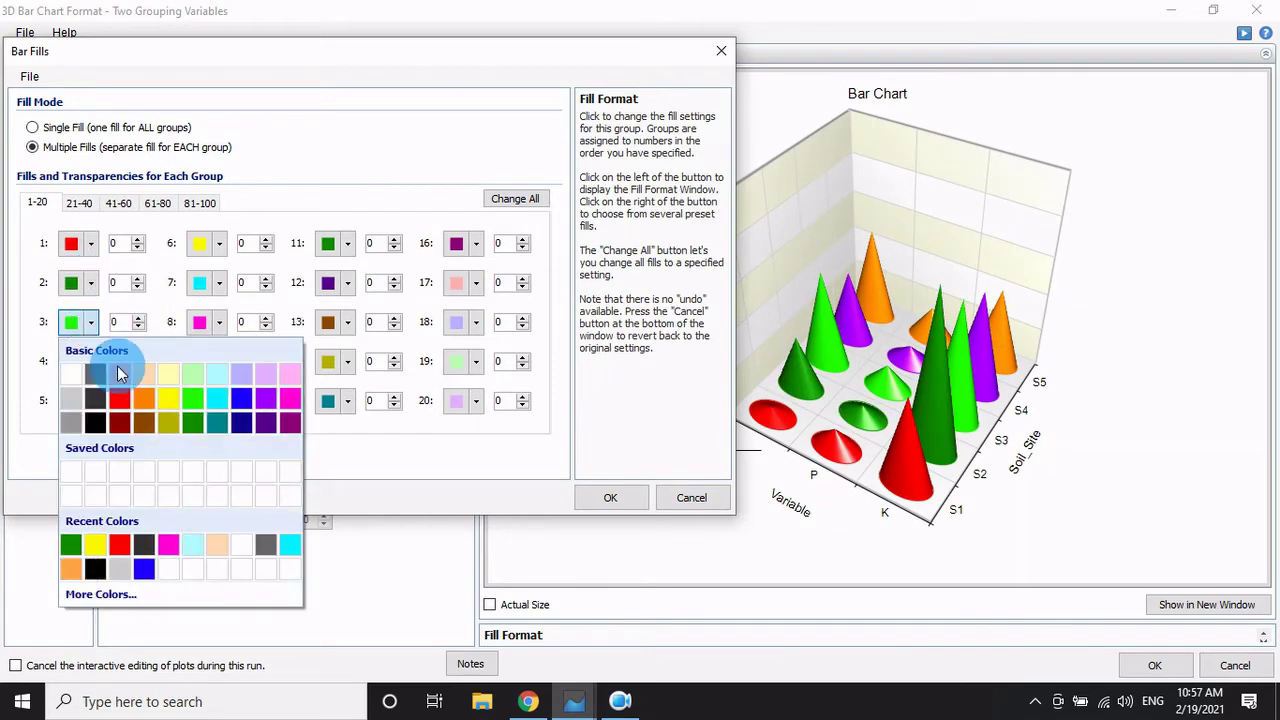
left_click(290, 402)
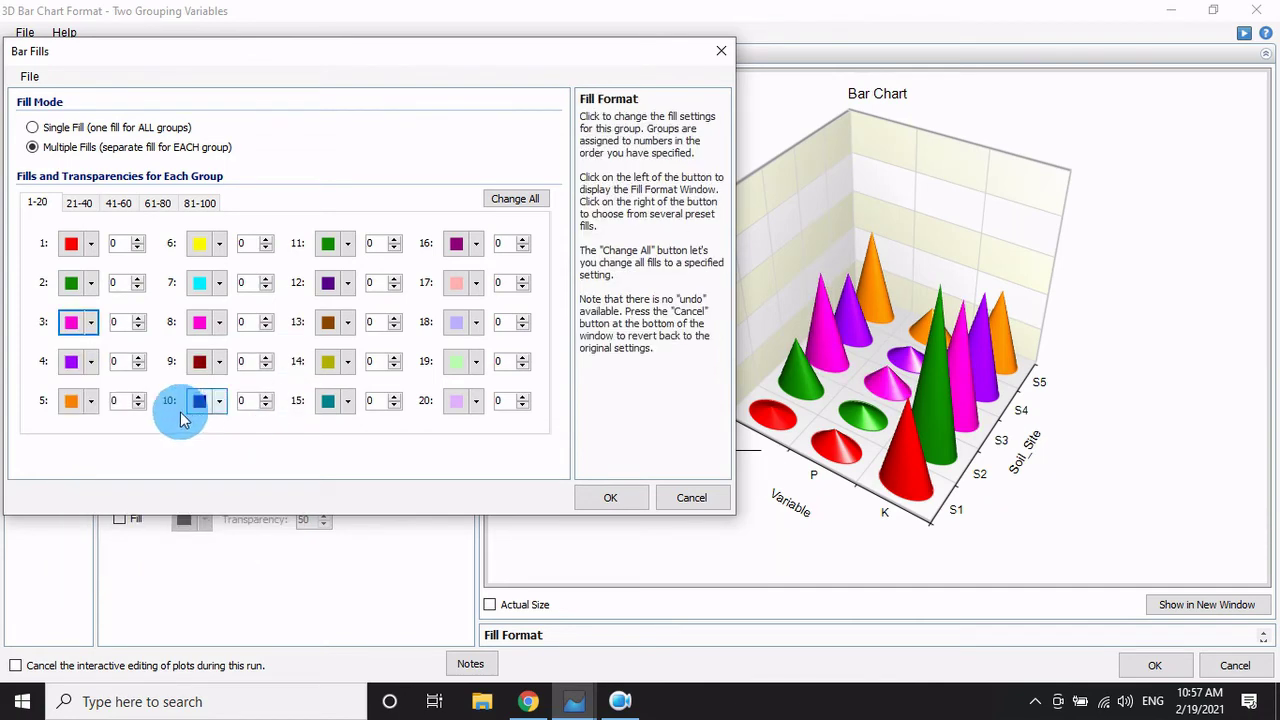
left_click(90, 362)
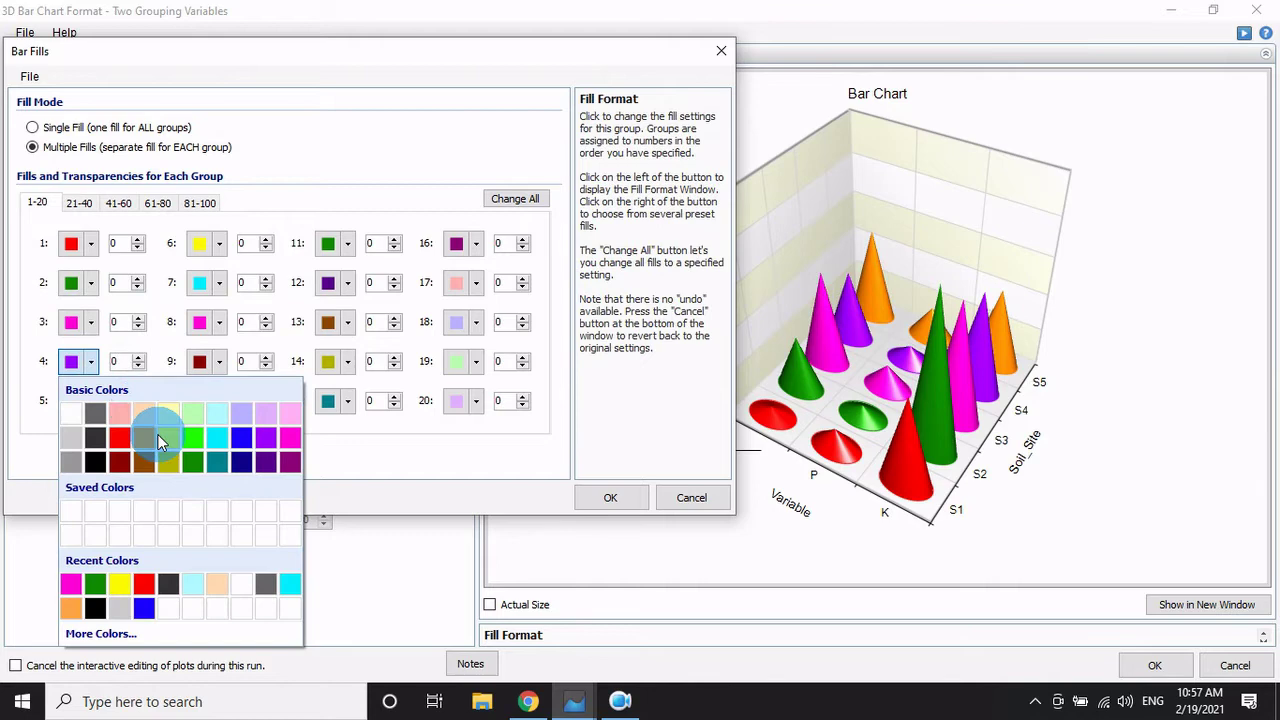
left_click(285, 461)
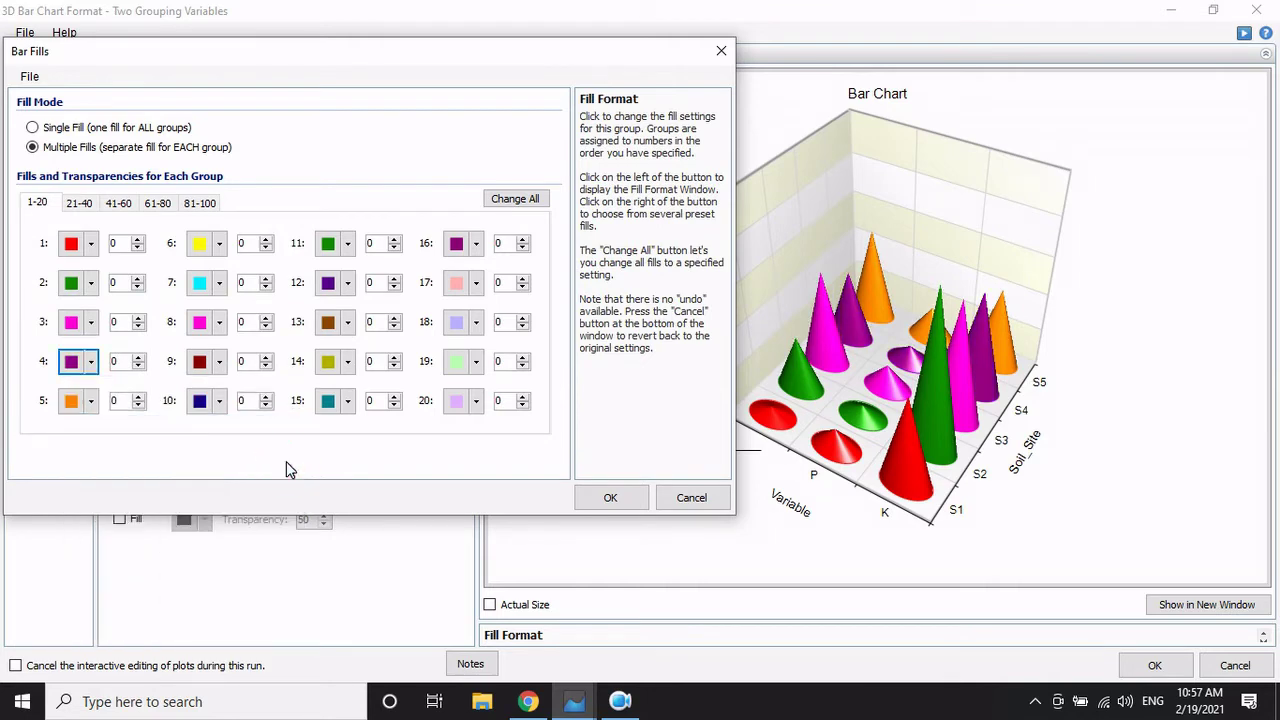
left_click(90, 362)
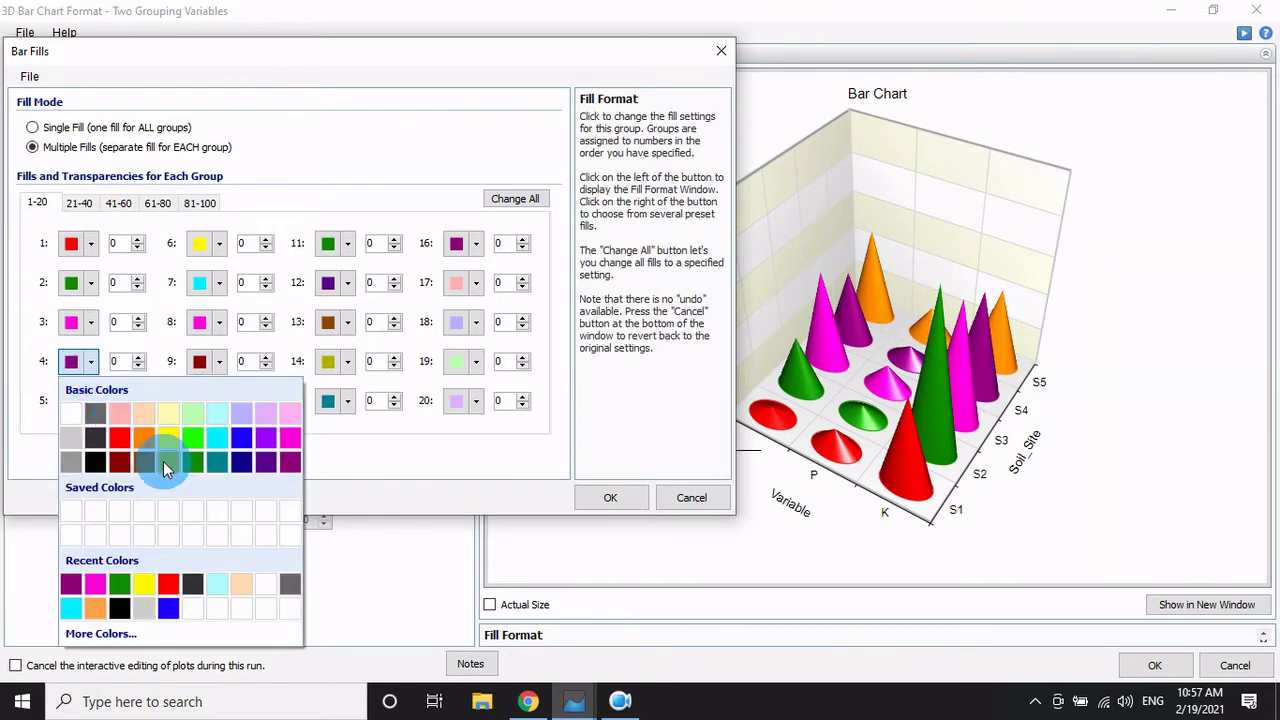
left_click(215, 462)
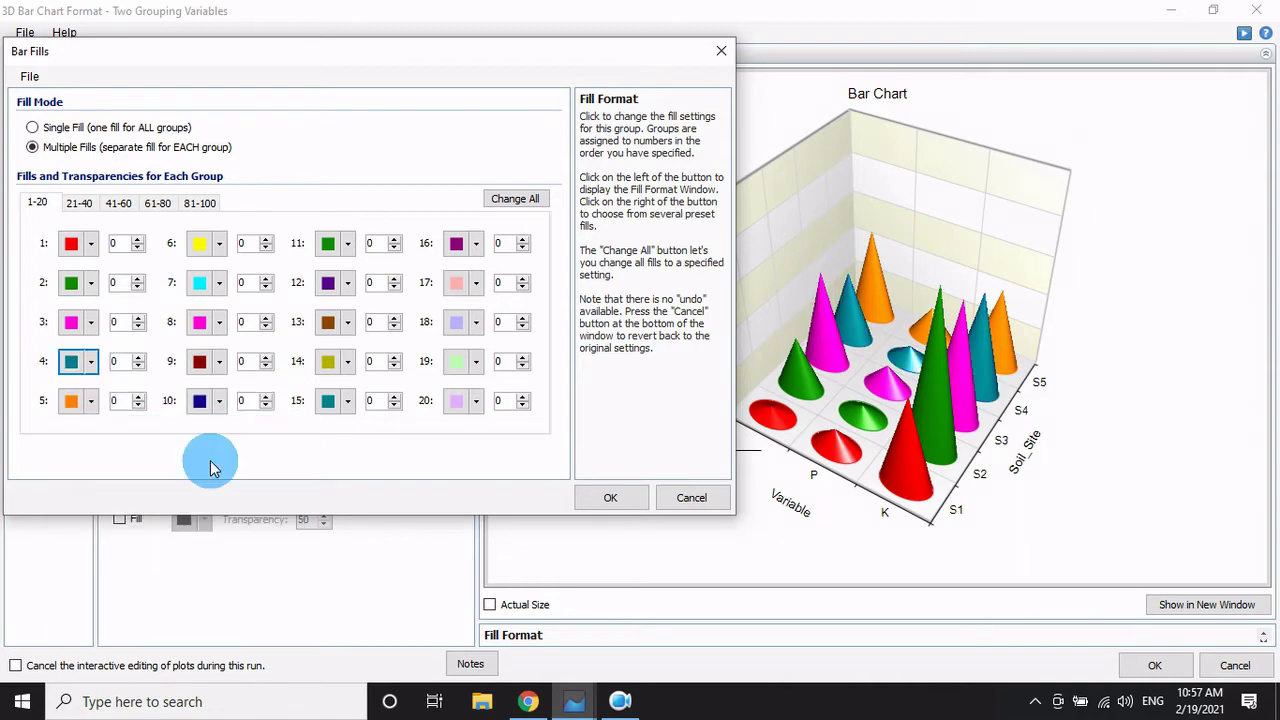
Step: Accept the fills, label cones with framed values not coloured by group, and tilt the view
left_click(602, 496)
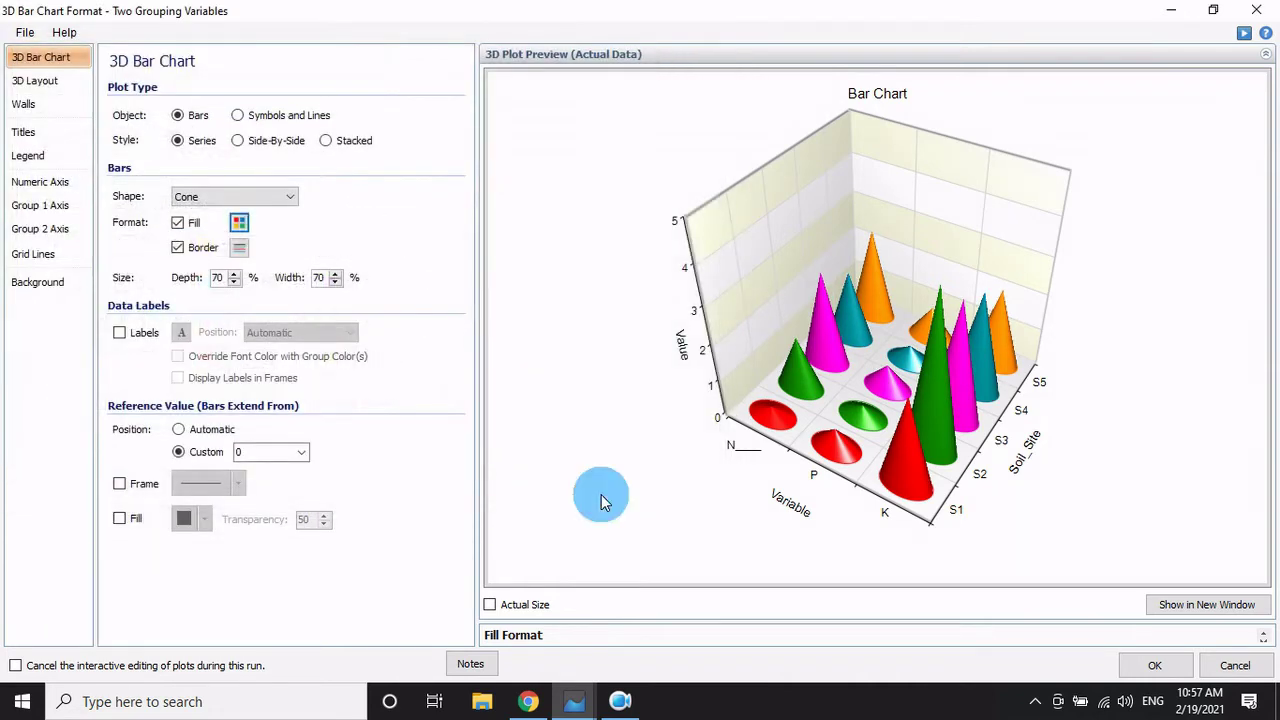
left_click(178, 248)
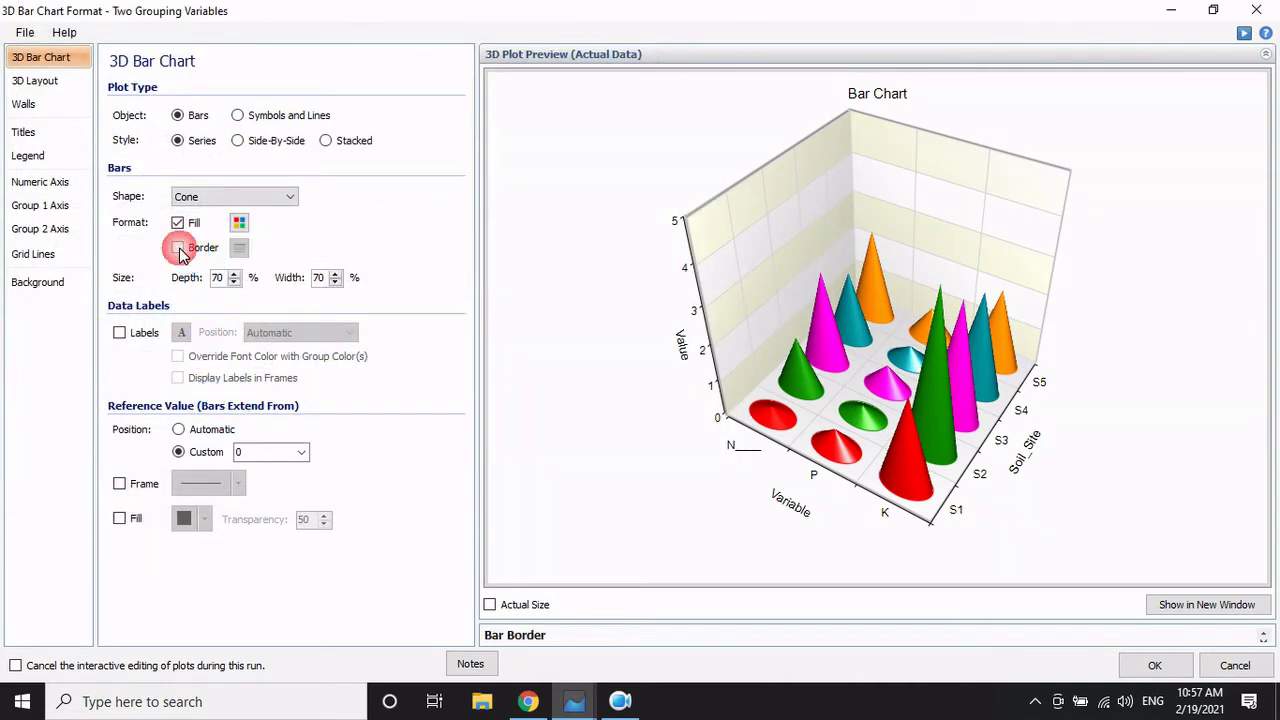
left_click(179, 250)
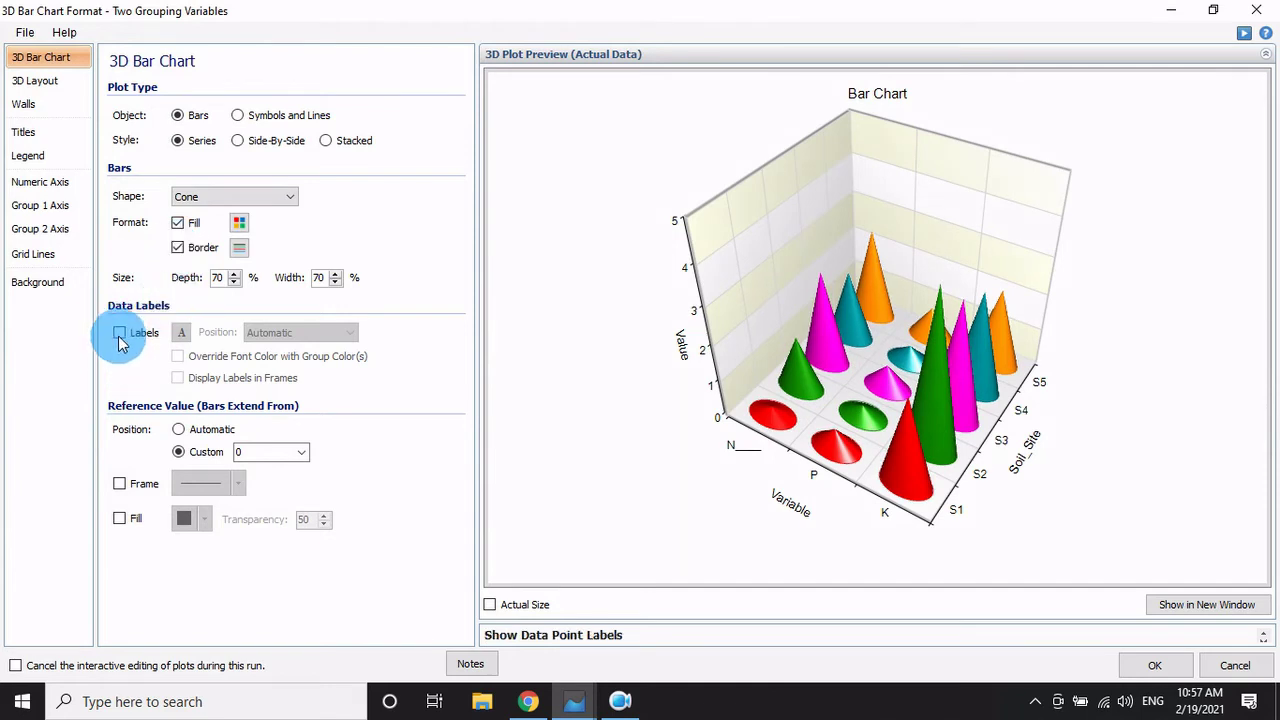
left_click(119, 335)
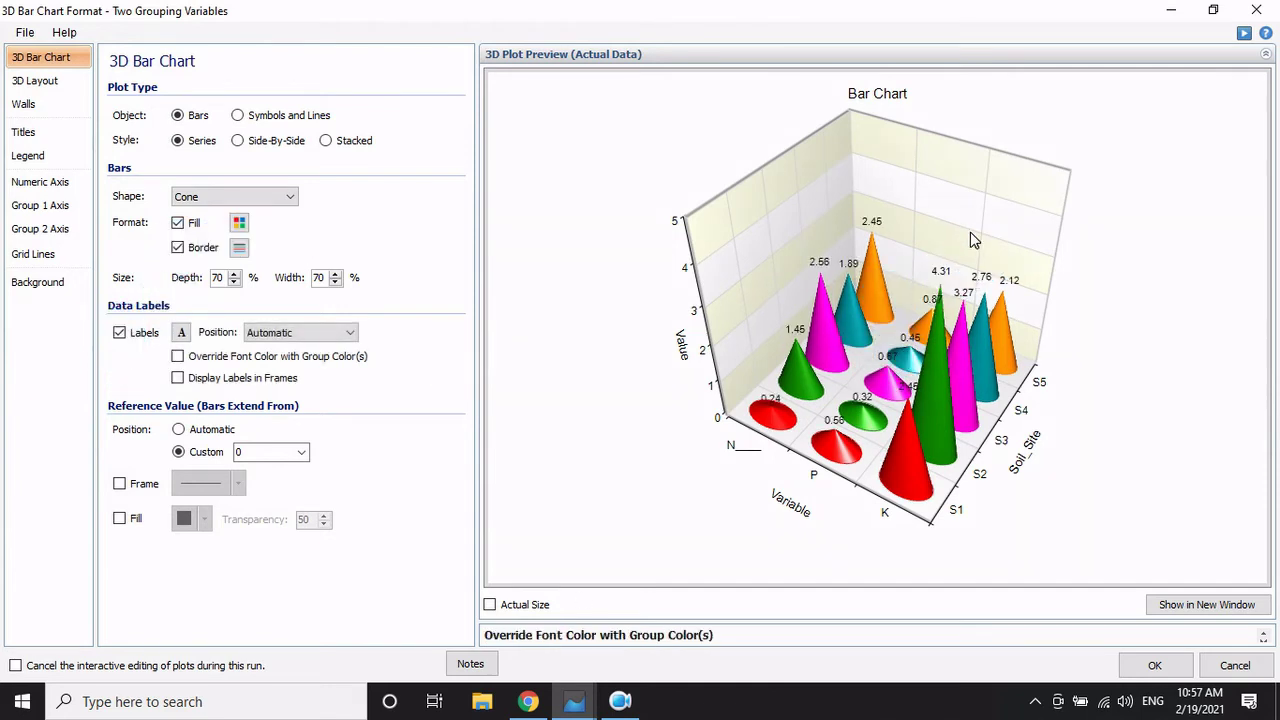
mouse_move(1004, 340)
left_mouse_down()
mouse_move(975, 345)
mouse_move(1022, 352)
left_mouse_up()
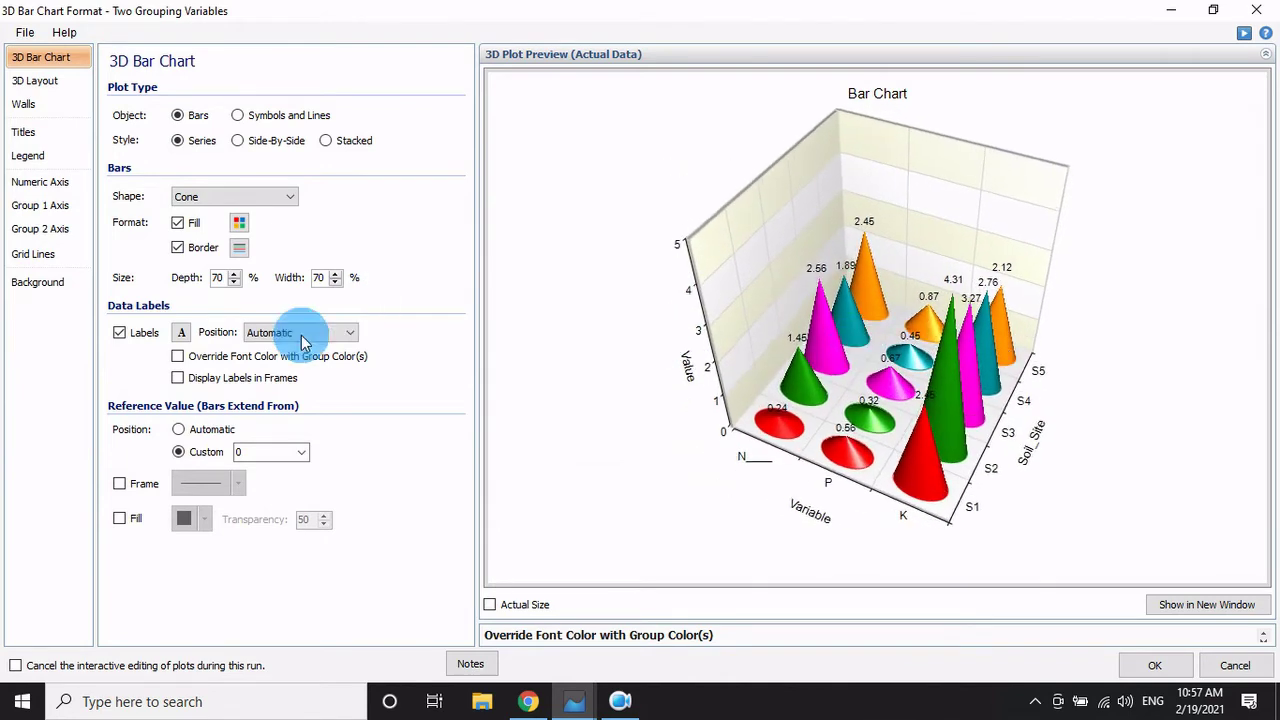
left_click(178, 357)
left_click(176, 379)
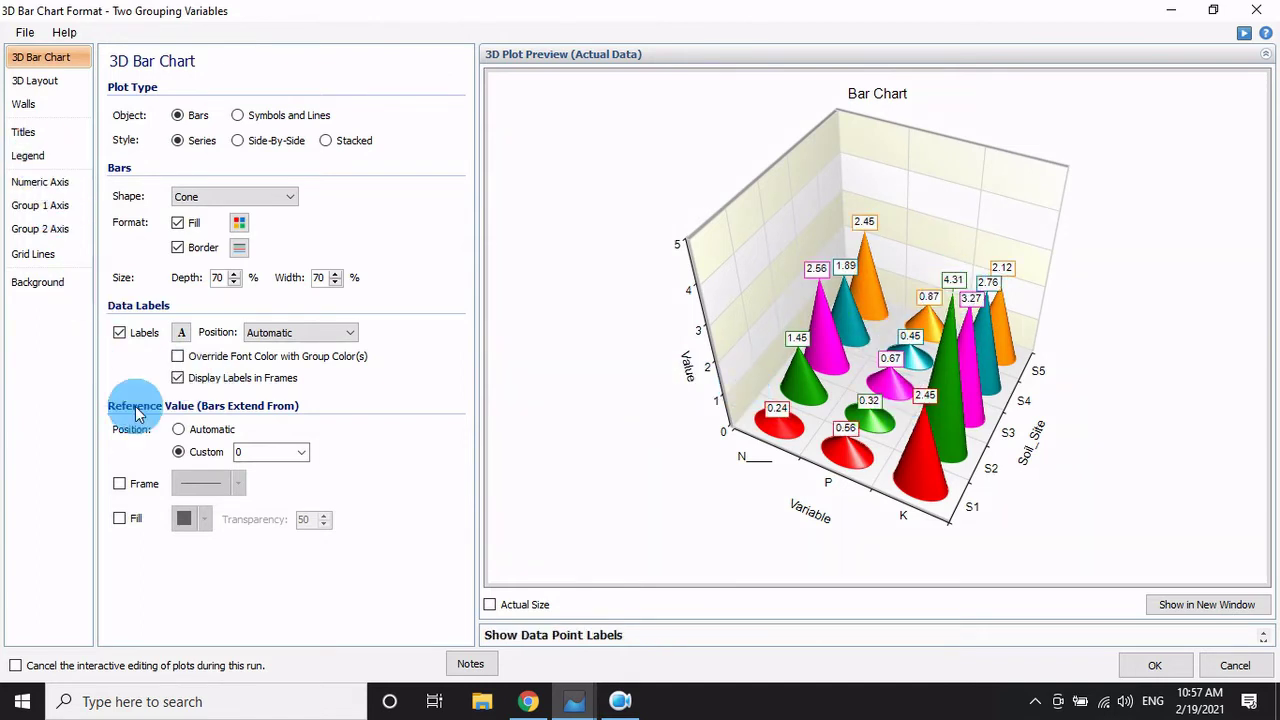
Step: Keep the chart in 3D and test the back wall setting under Walls
left_click(32, 82)
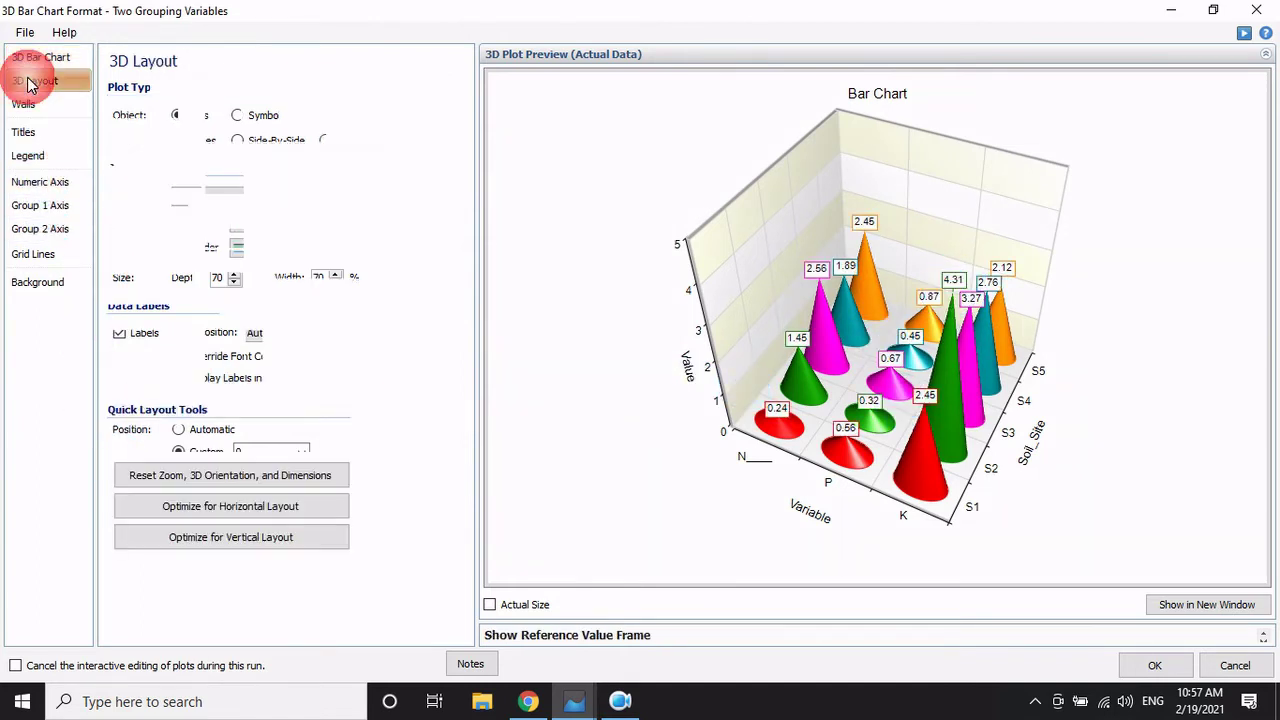
left_click(258, 114)
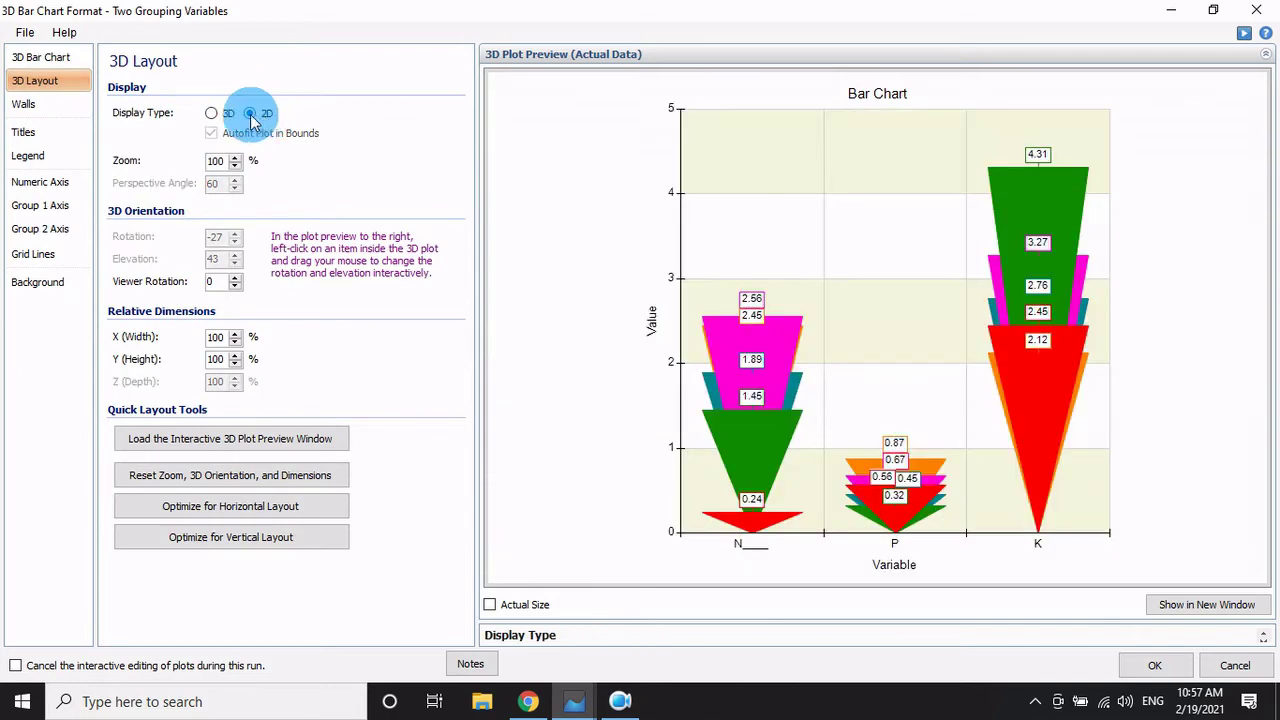
left_click(211, 113)
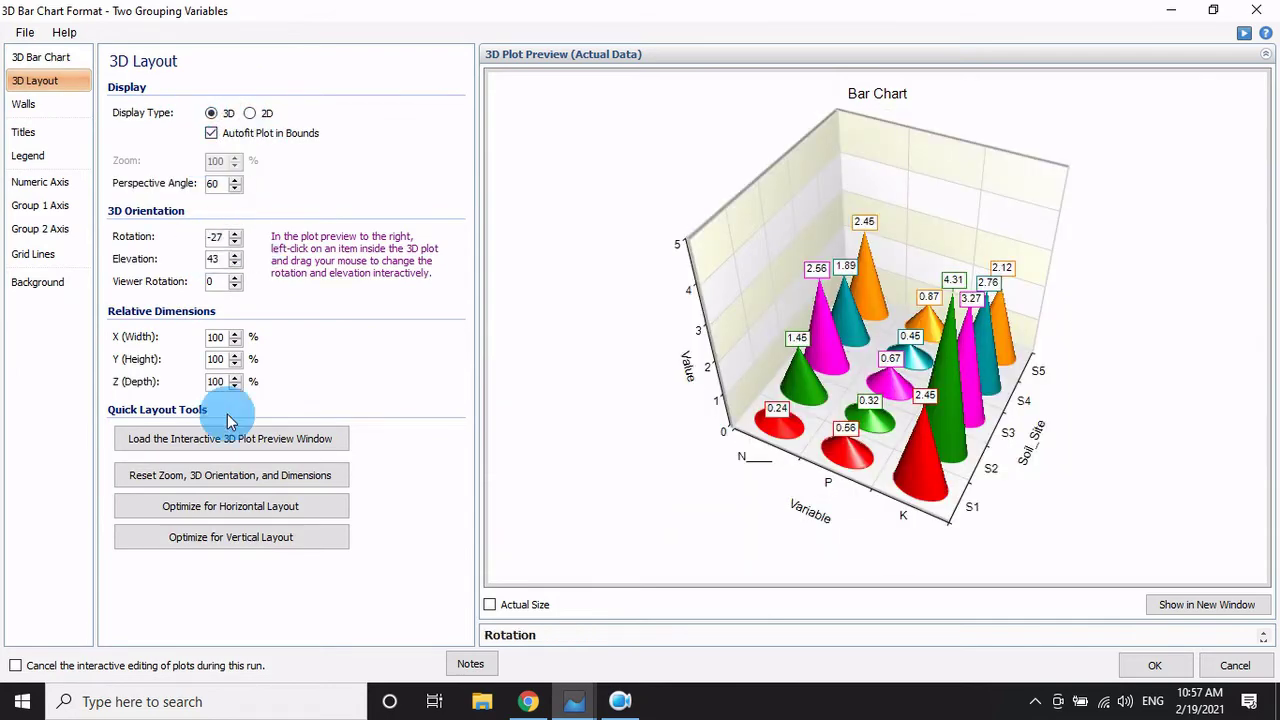
left_click(44, 112)
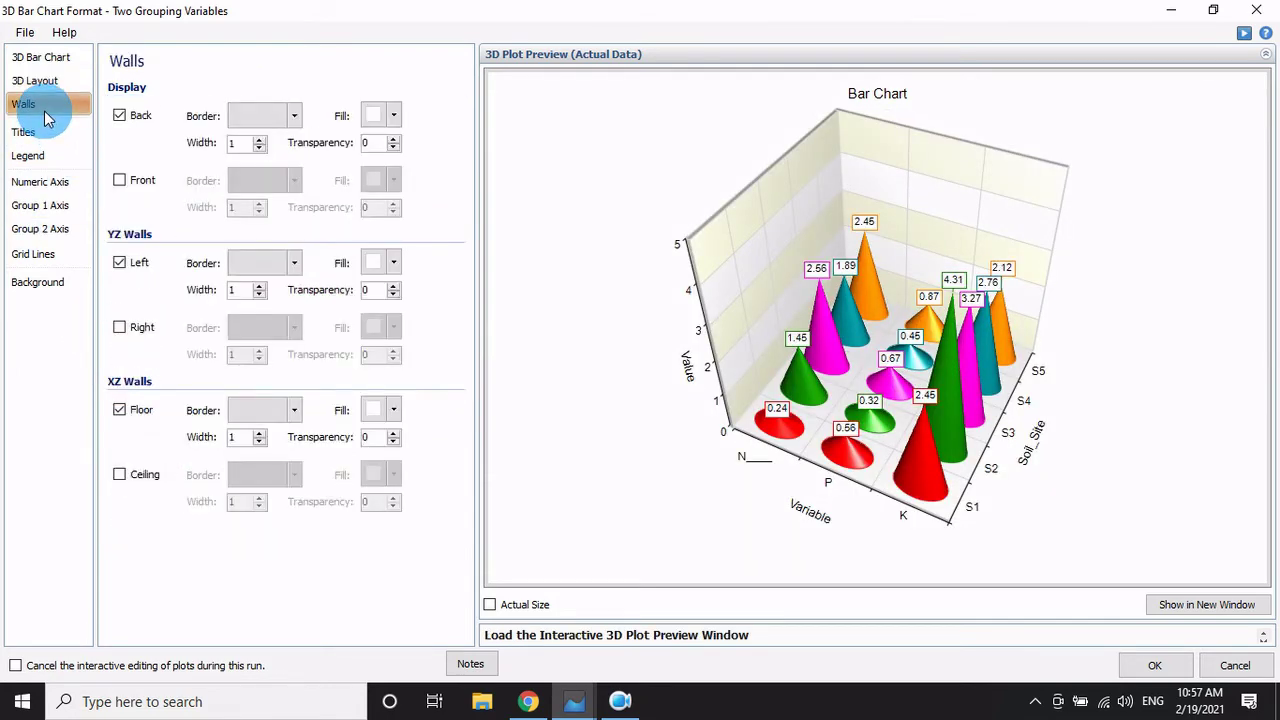
left_click_drag(909, 189, 880, 190)
left_click(122, 128)
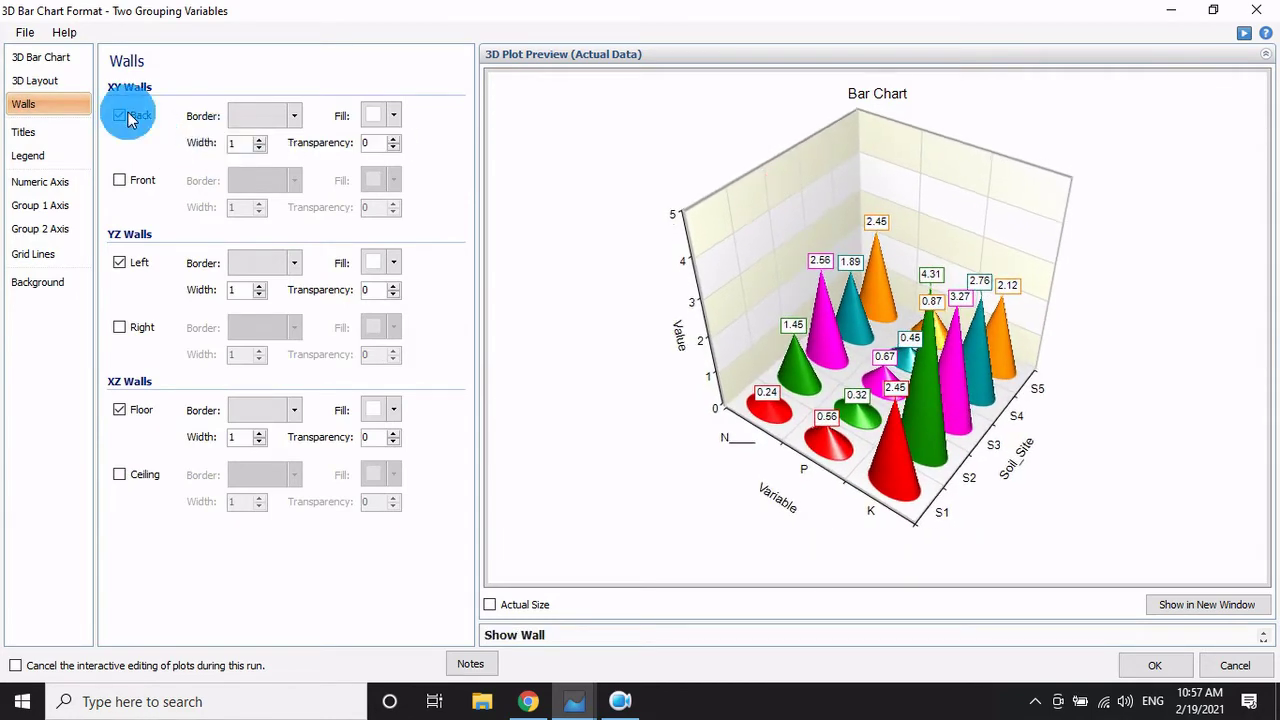
left_click(121, 118)
left_click(120, 118)
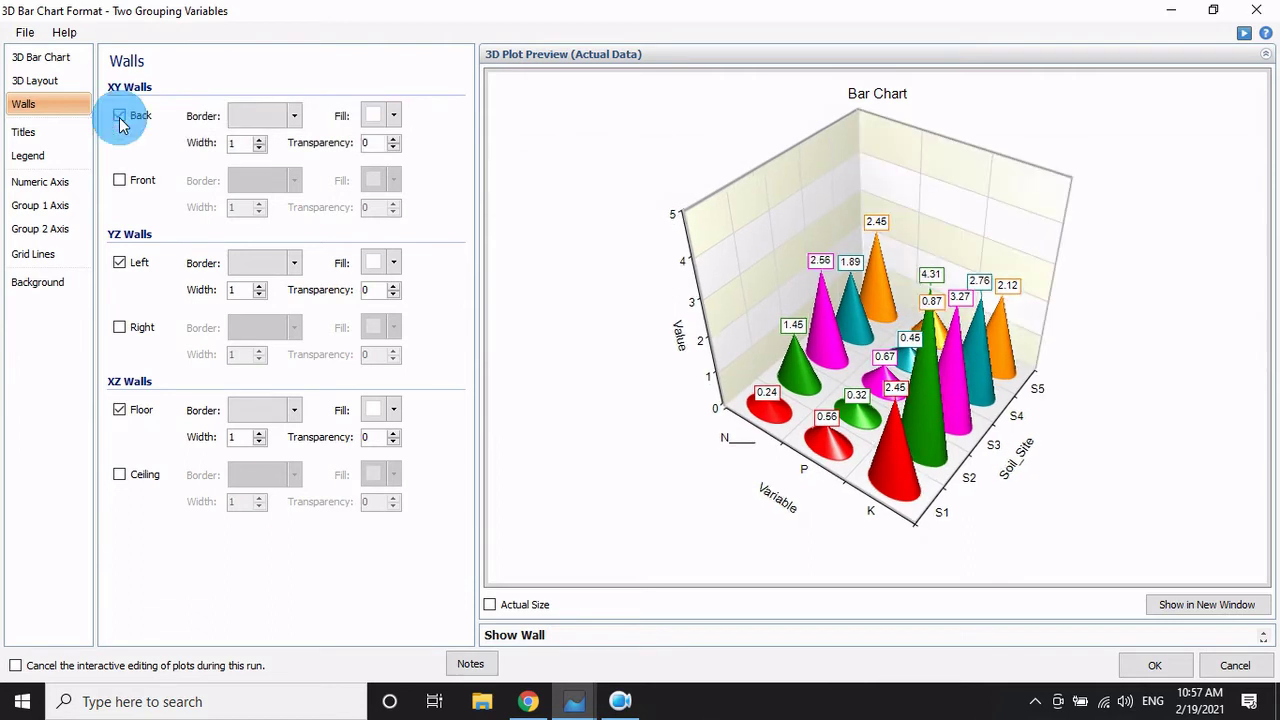
left_click(120, 118)
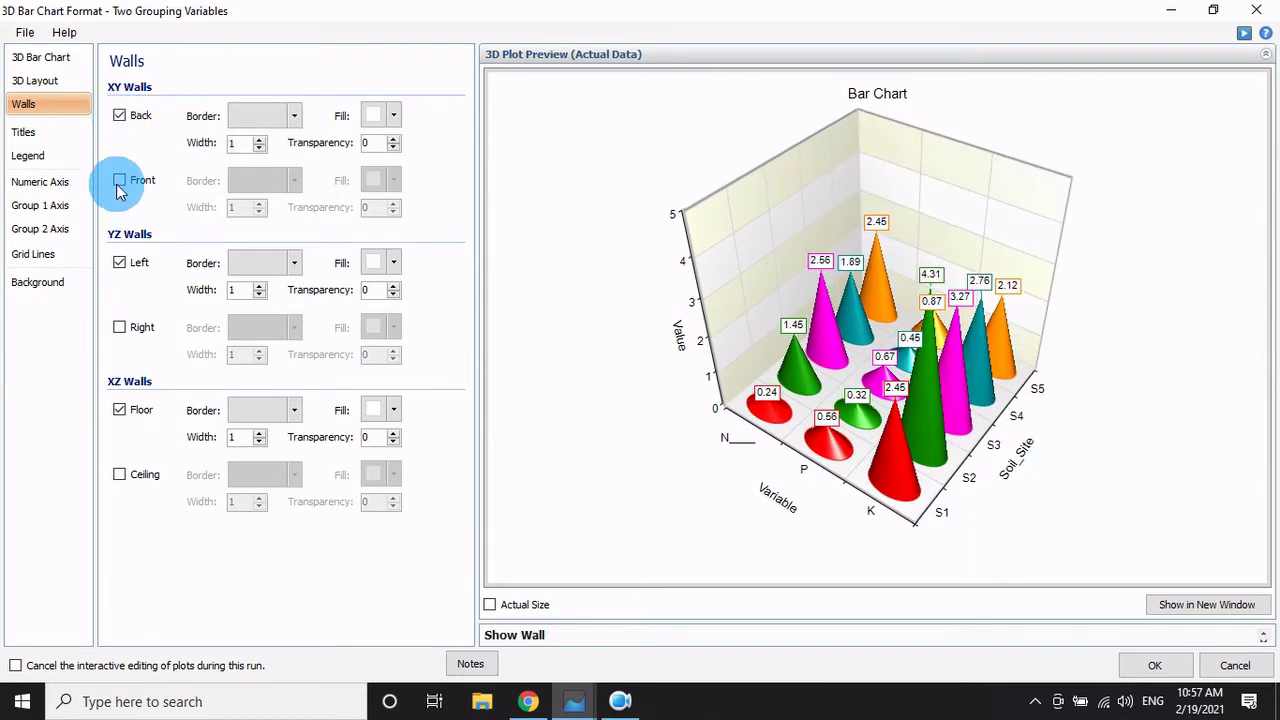
Step: Remove the left and back walls, leaving only the floor visible
left_click(121, 270)
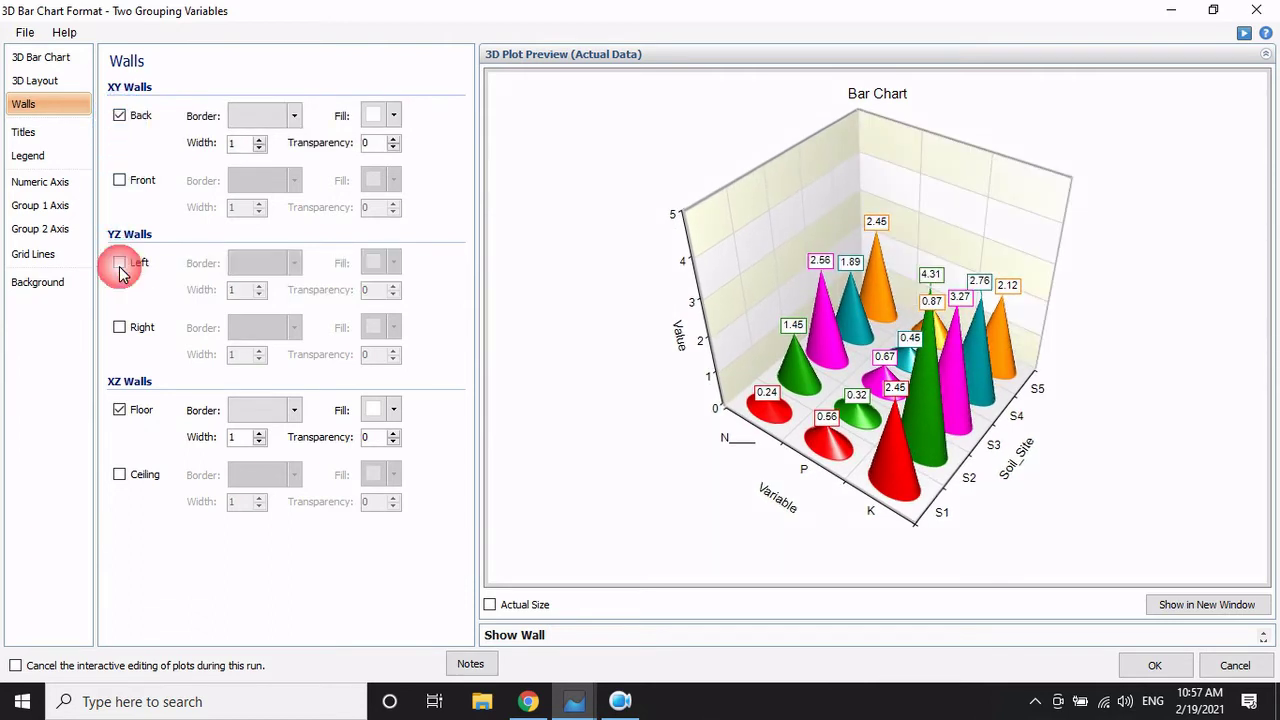
left_click(121, 270)
left_click(119, 263)
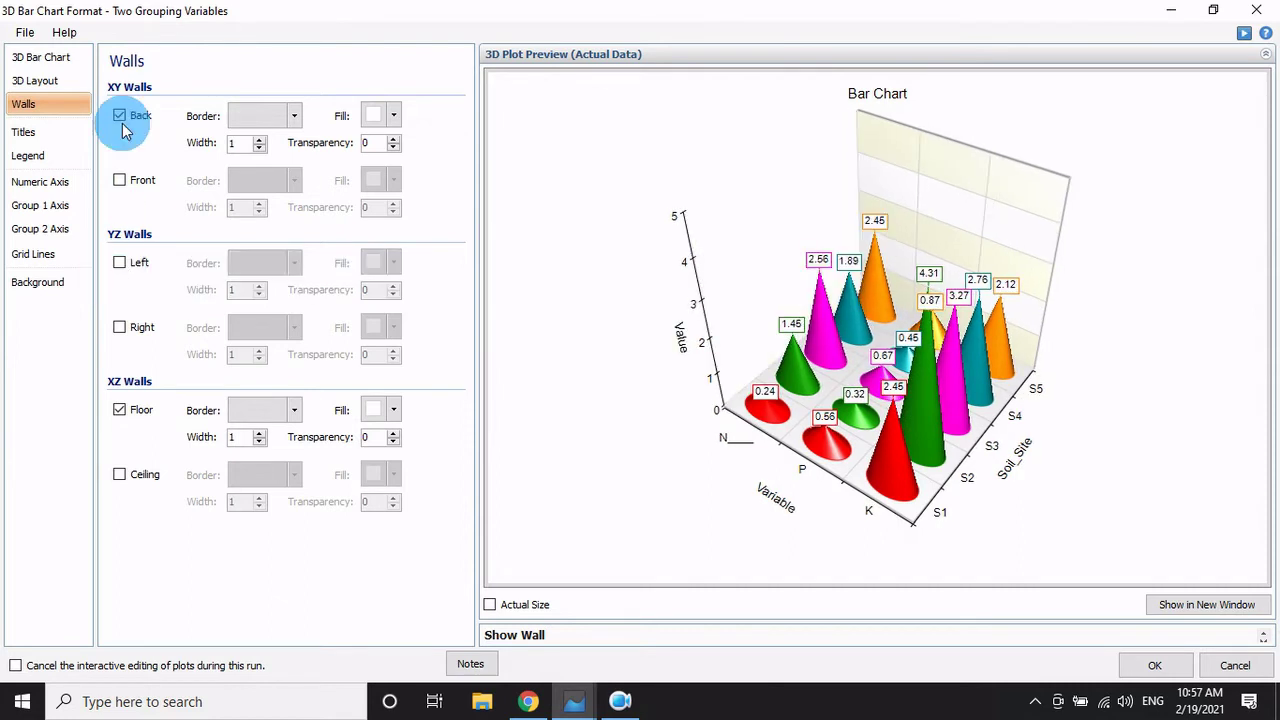
left_click(120, 116)
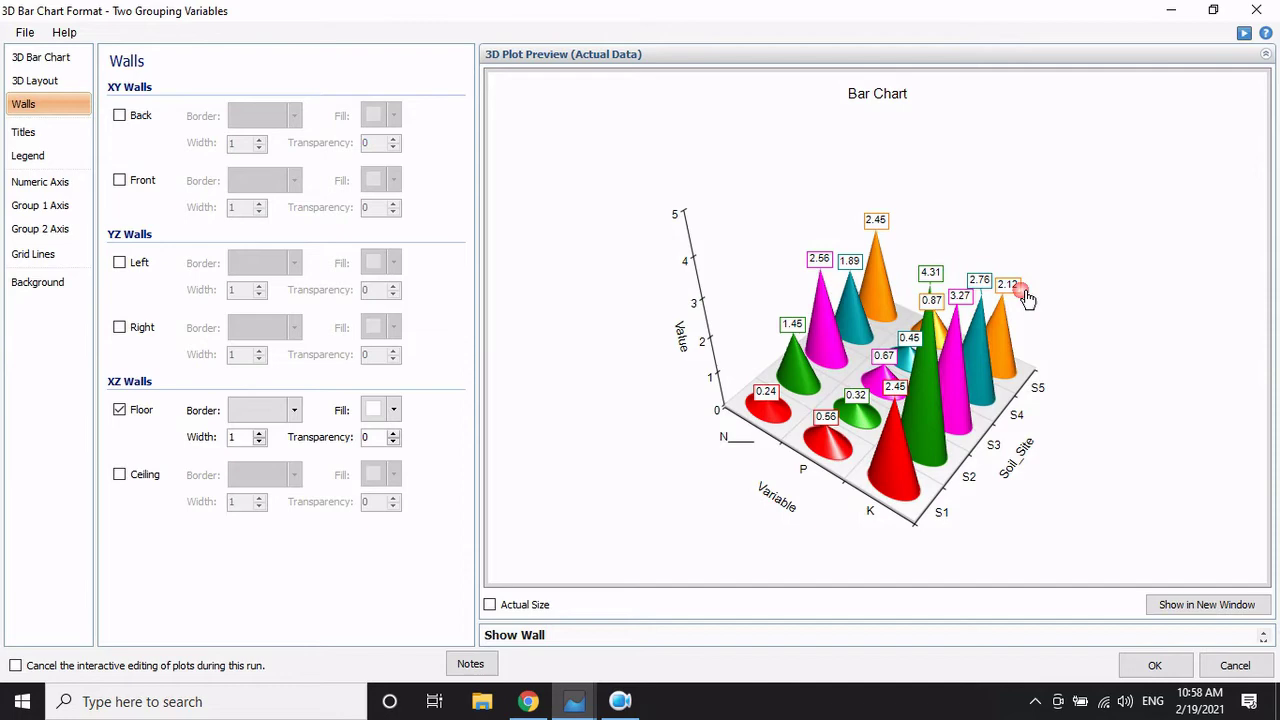
left_click_drag(1016, 357, 1045, 390)
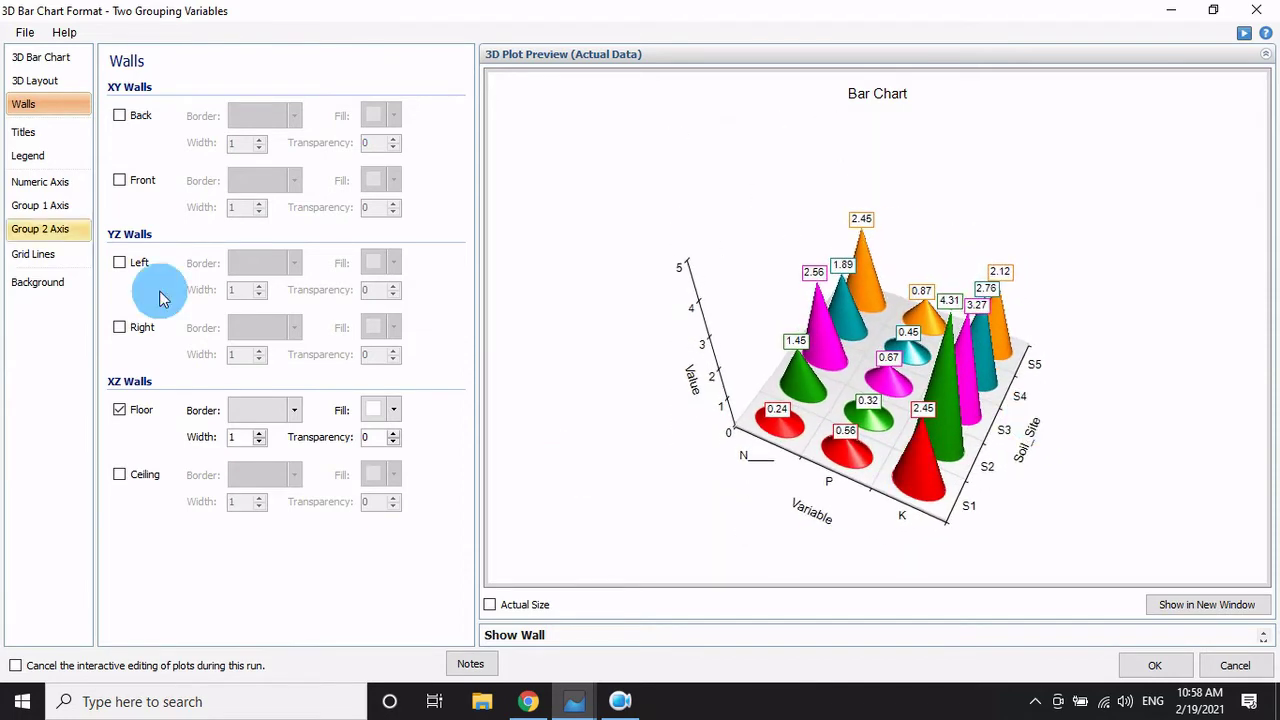
left_click(119, 264)
left_click(119, 264)
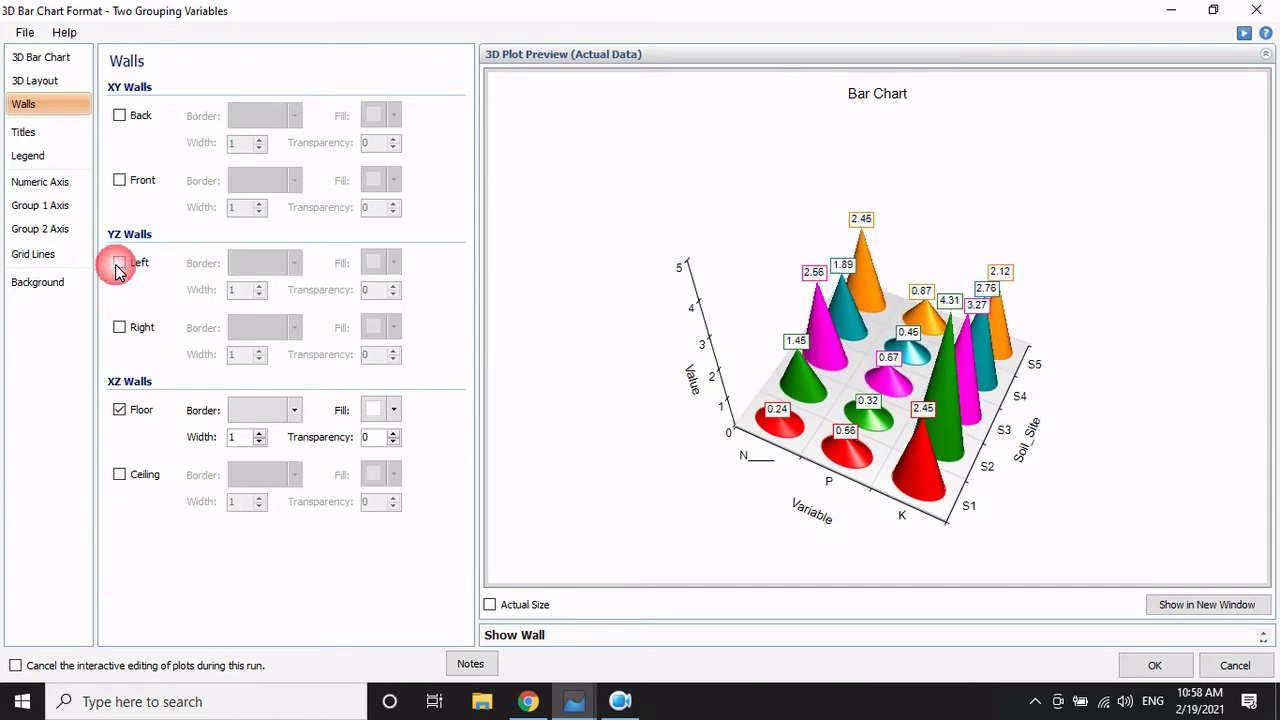
left_click(120, 411)
left_click(120, 411)
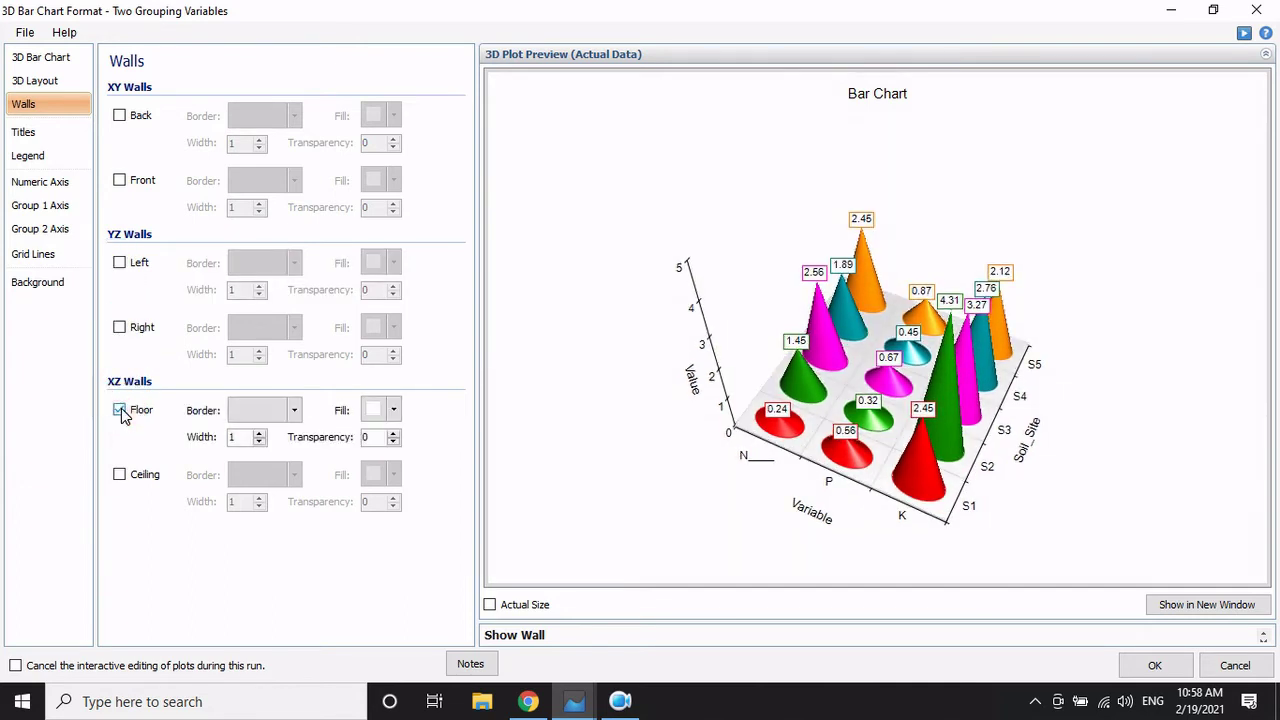
Step: Fill the chart floor with teal instead of green, then rotate the 3D view
left_click(395, 411)
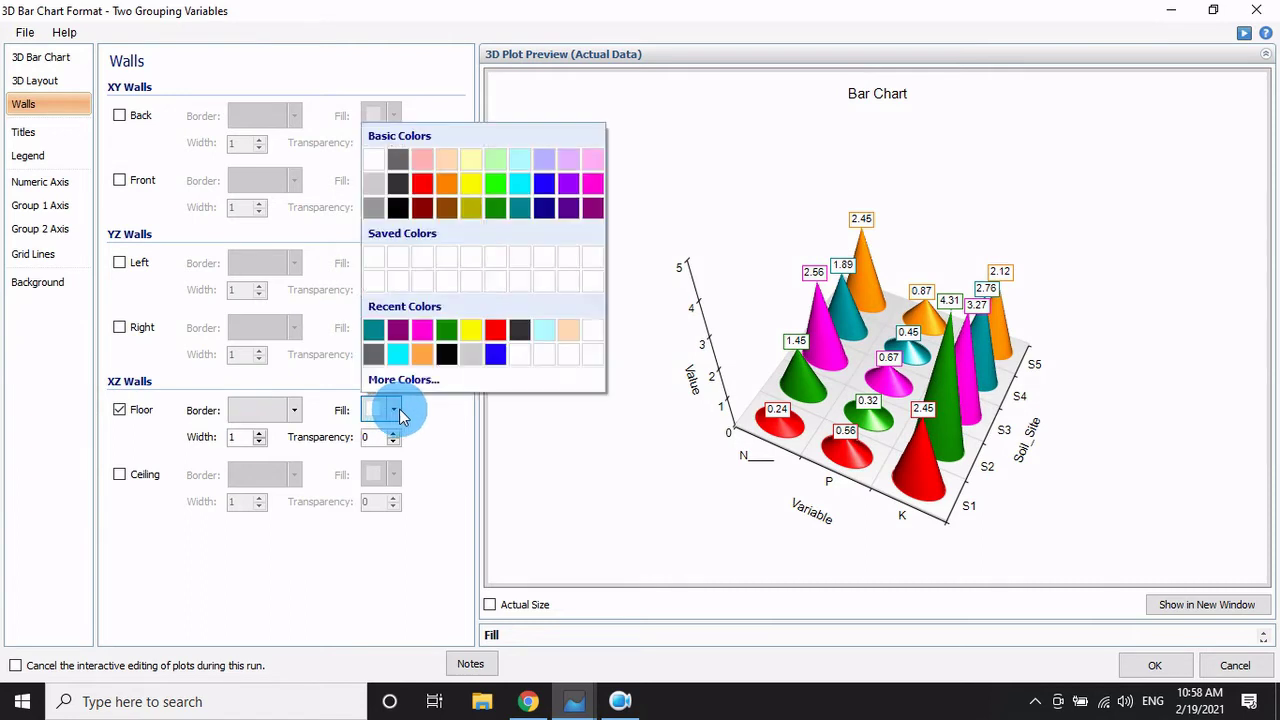
left_click(447, 341)
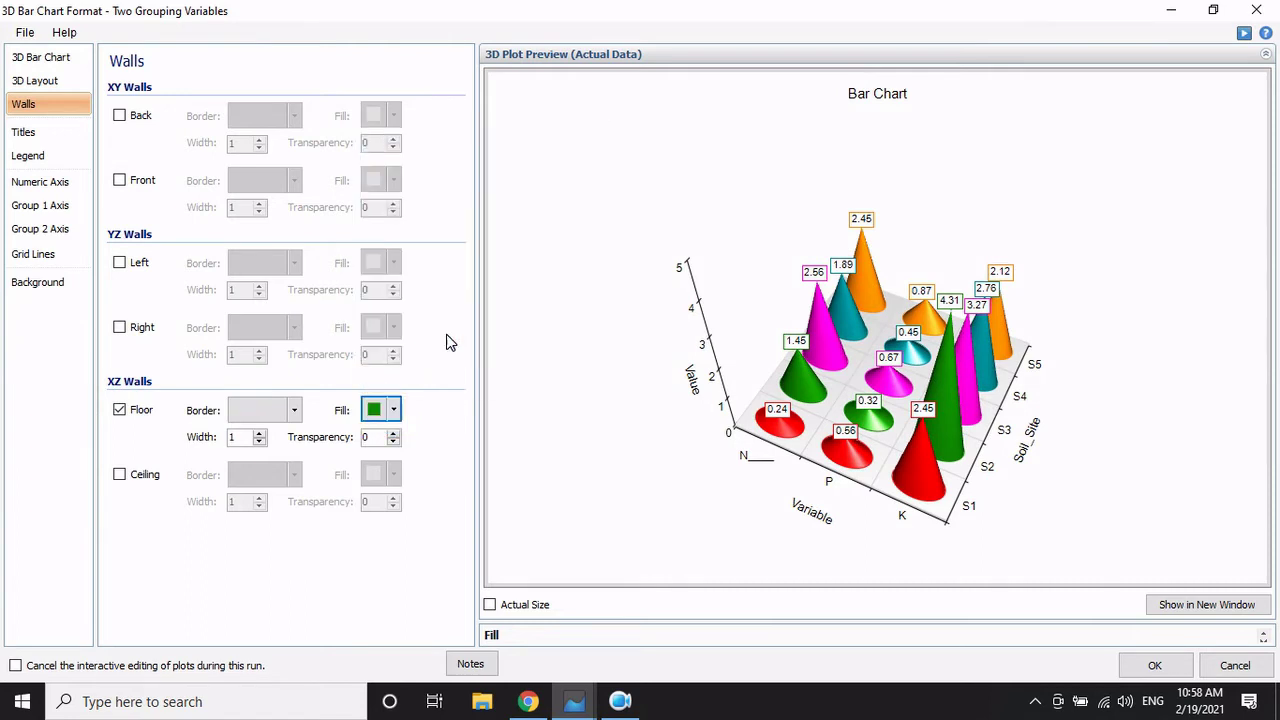
left_click(395, 412)
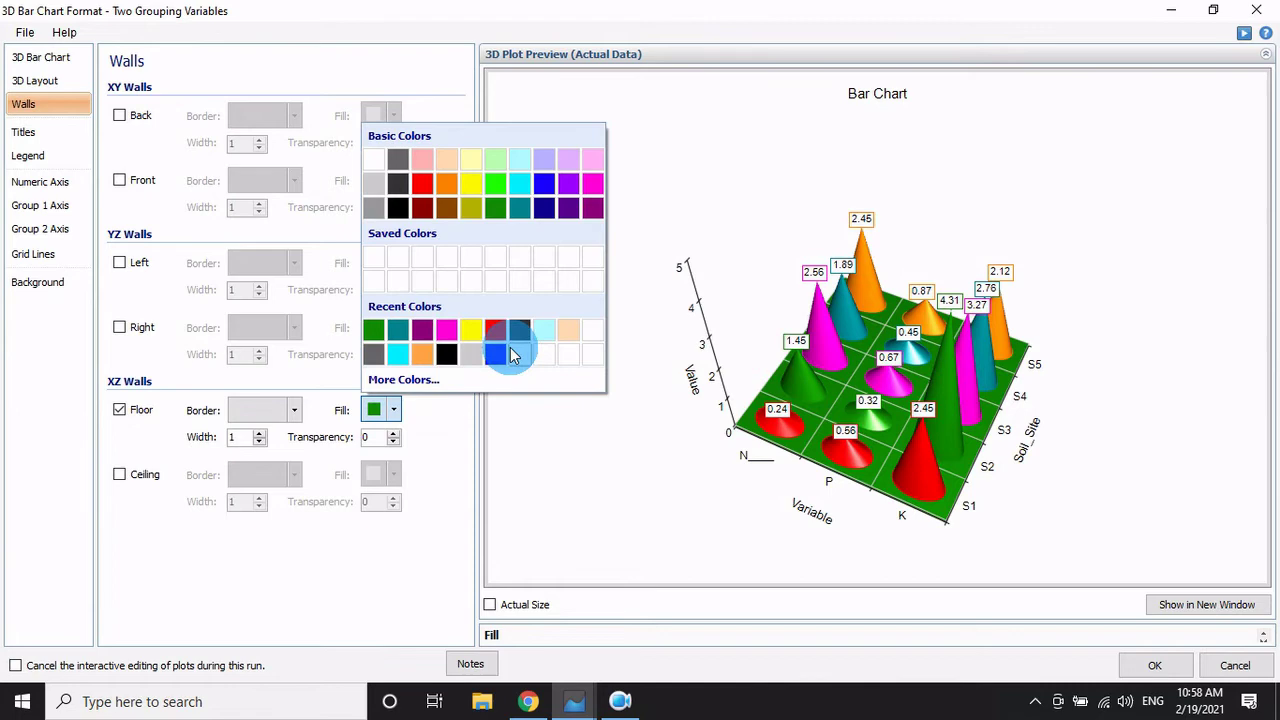
left_click(398, 331)
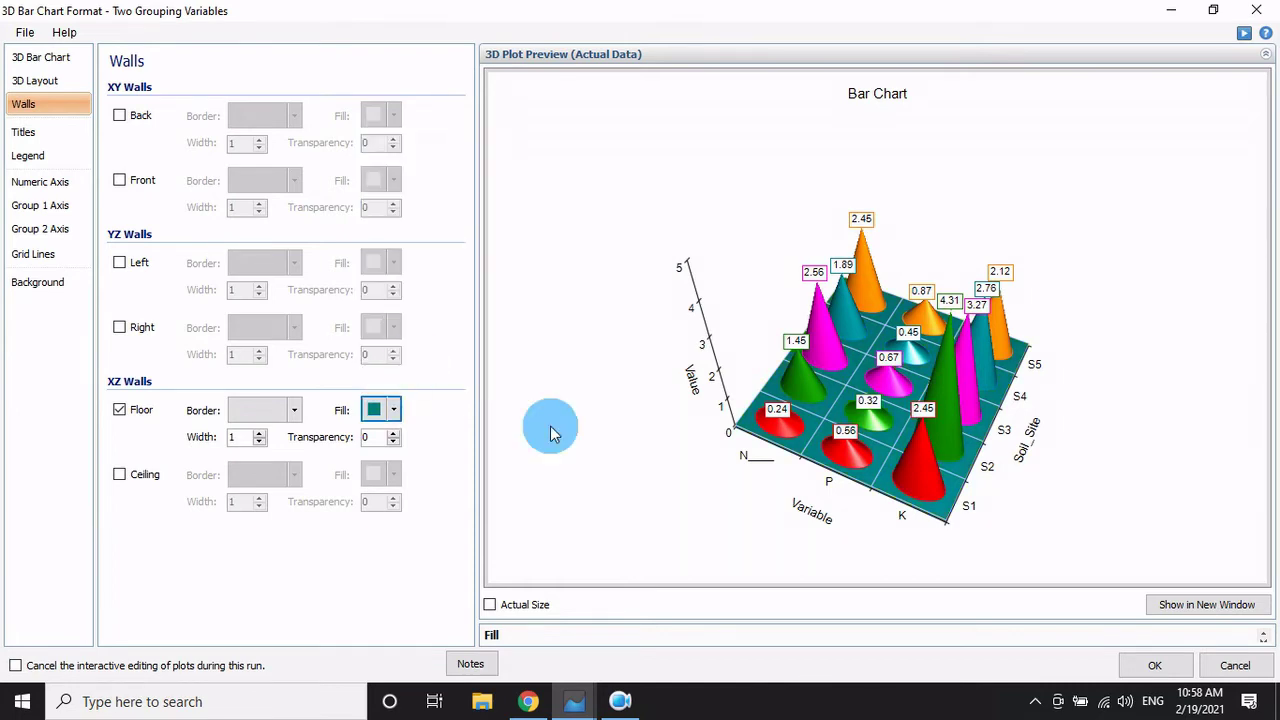
left_click_drag(936, 456, 1105, 431)
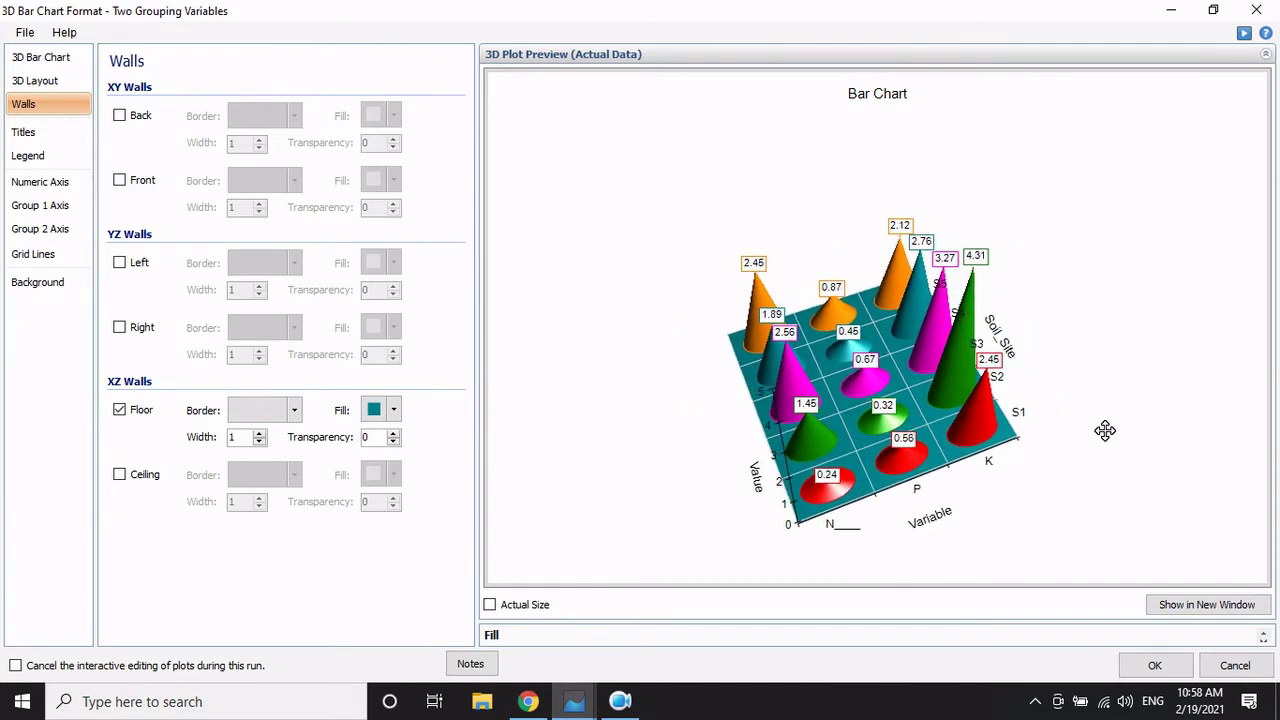
left_click_drag(976, 441, 978, 413)
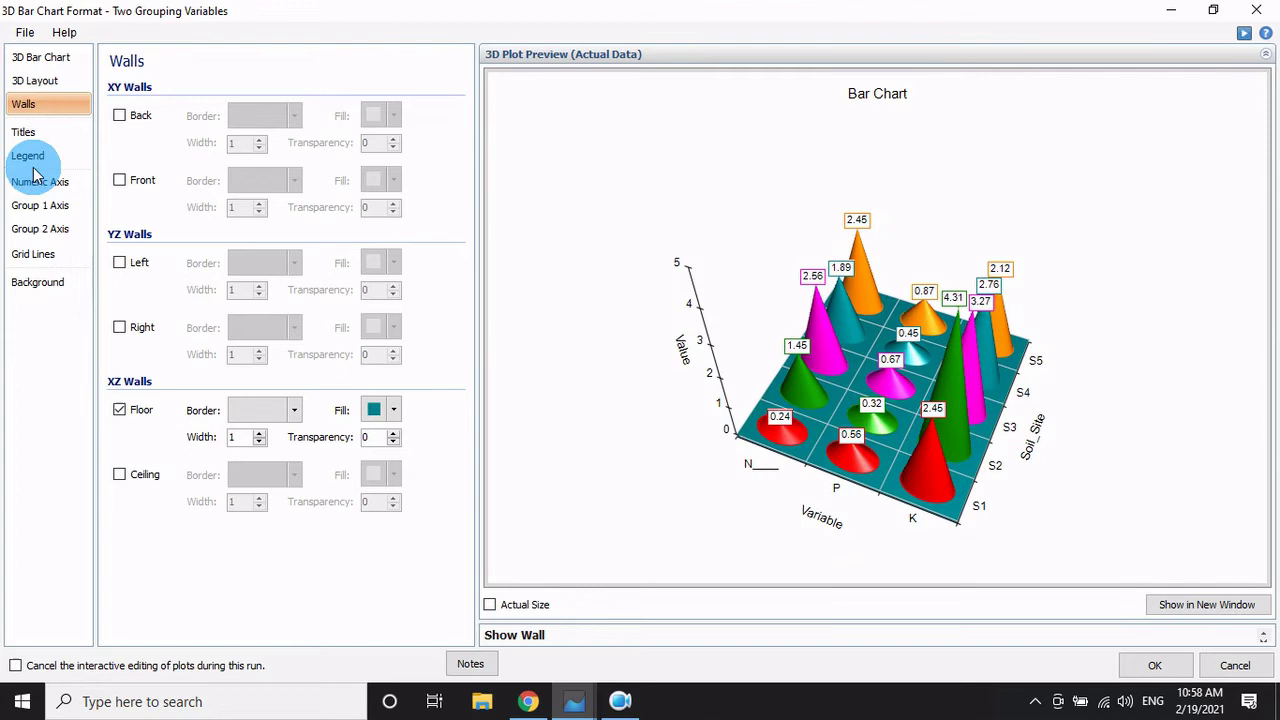
Step: Replace the {T} placeholder in the Top 1 title with 'Soil NPK'
left_click(28, 133)
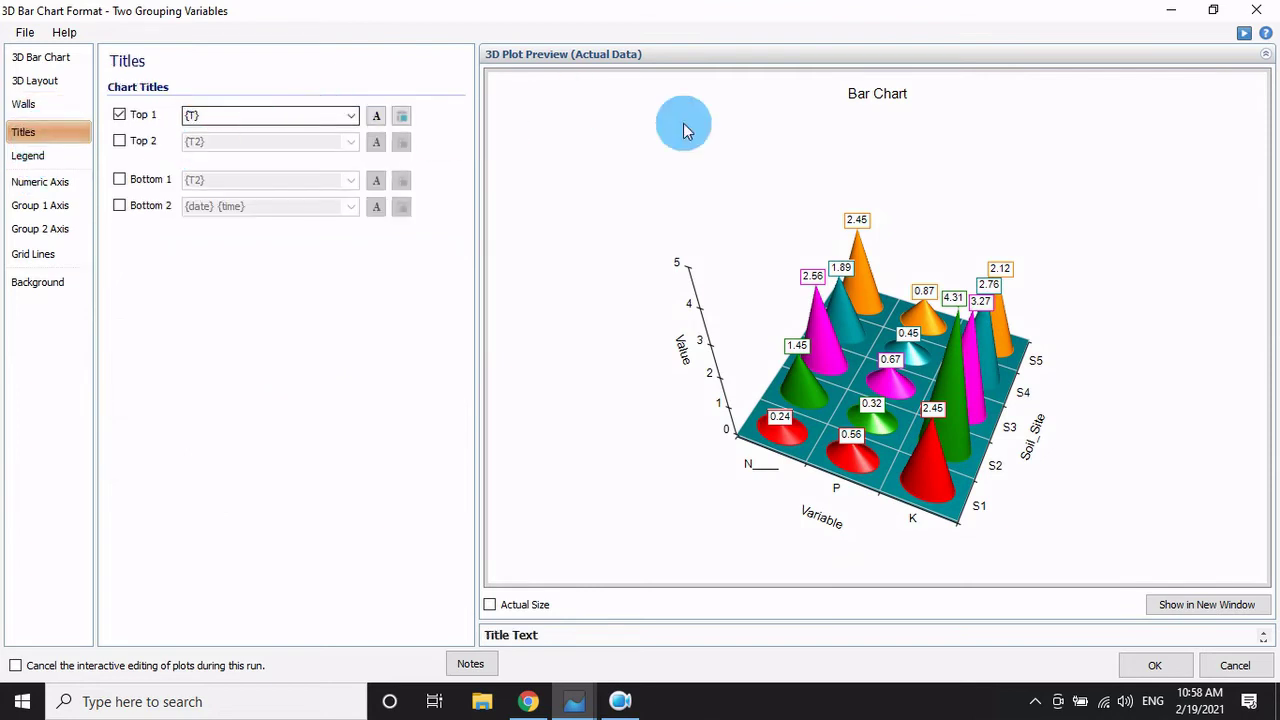
left_click(228, 118)
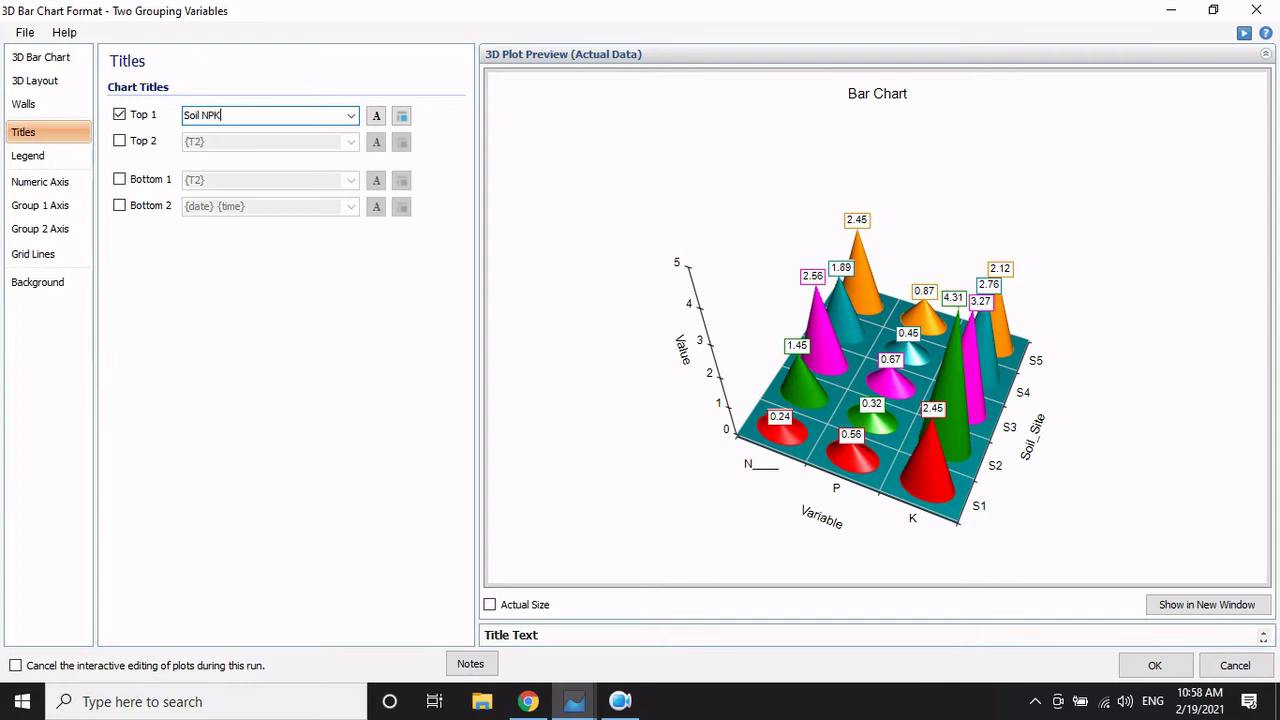
left_click(119, 115)
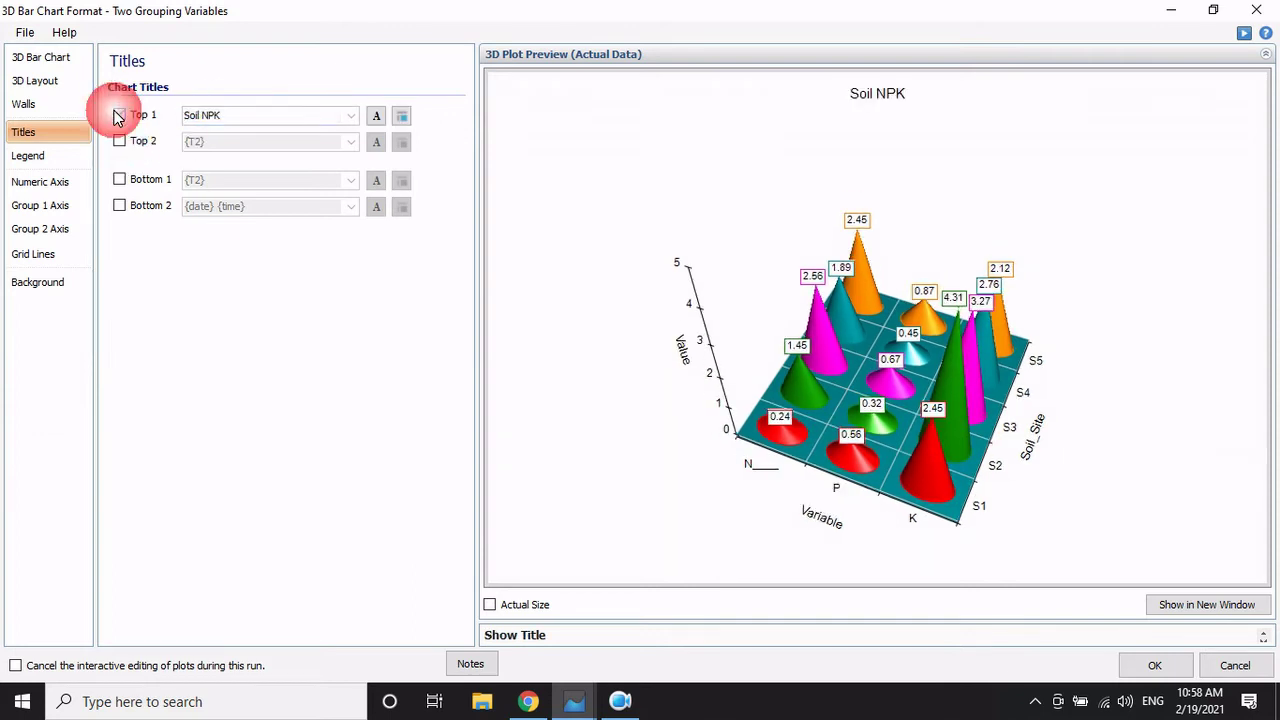
Step: Uncheck Show Legend so the chart has no legend
left_click(38, 158)
left_click(124, 135)
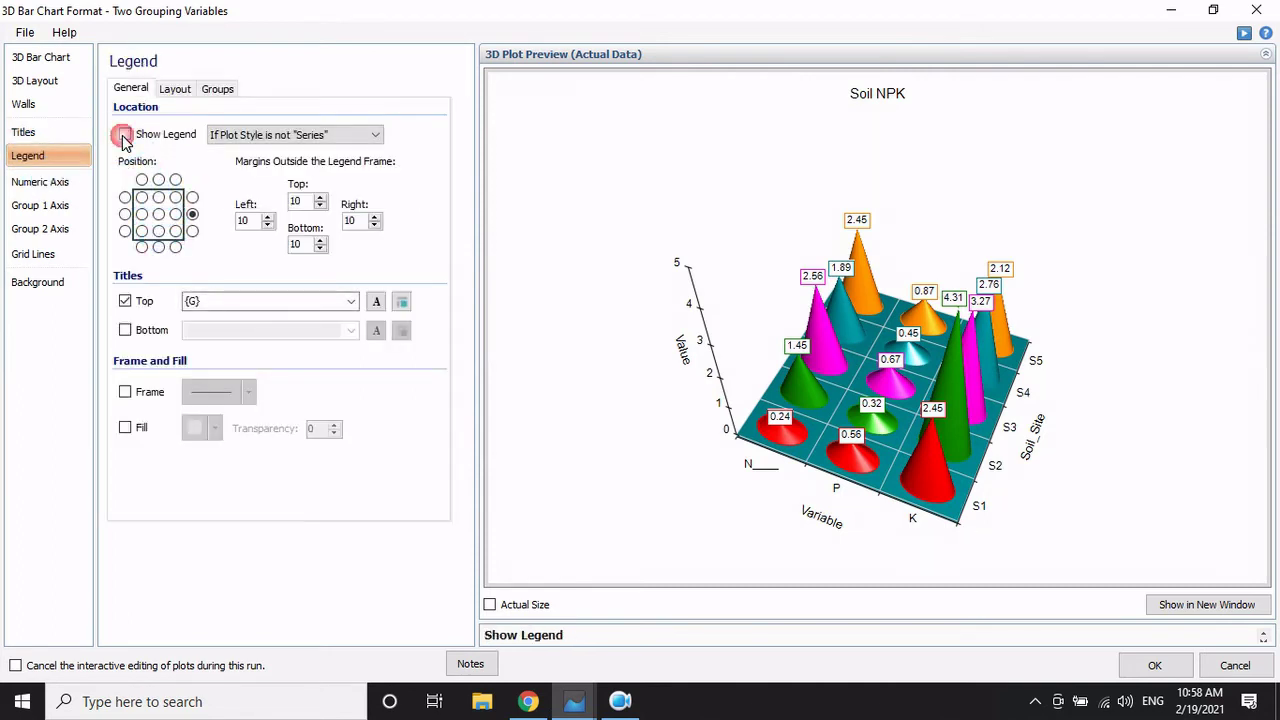
left_click(28, 182)
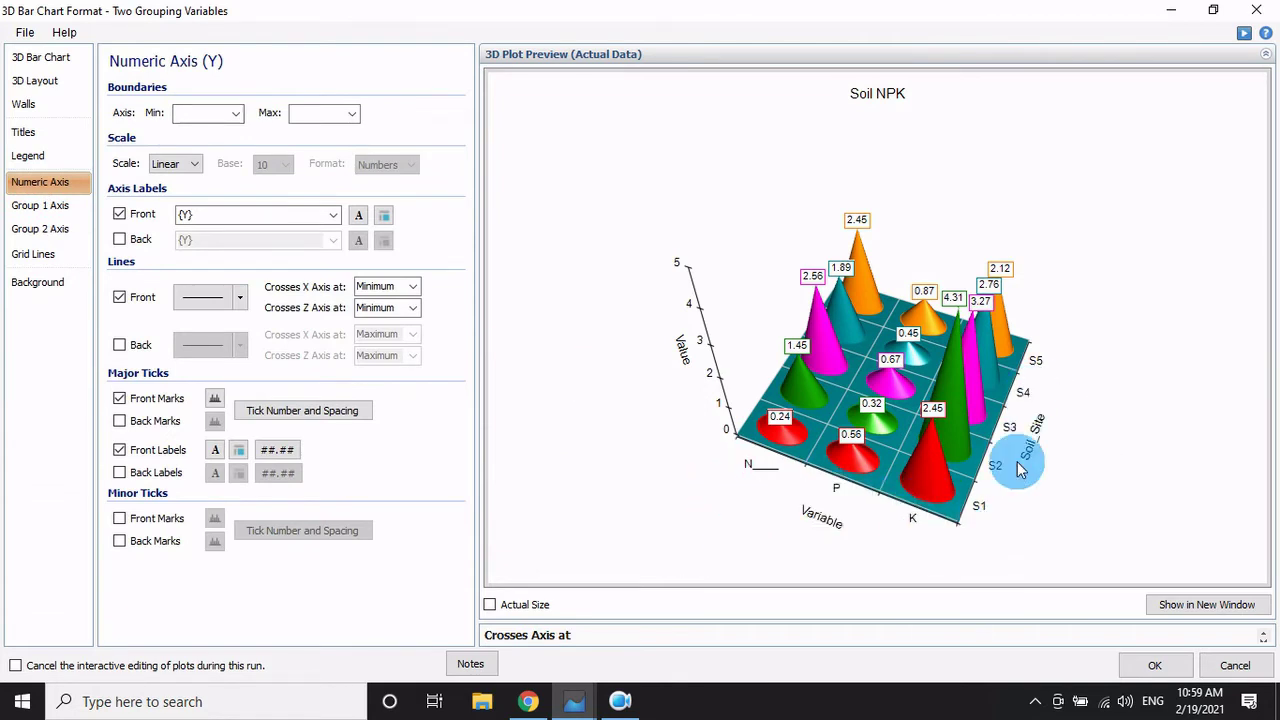
Step: Set the value axis range from a minimum of 0 to a maximum of 5
left_click(232, 116)
left_click(190, 131)
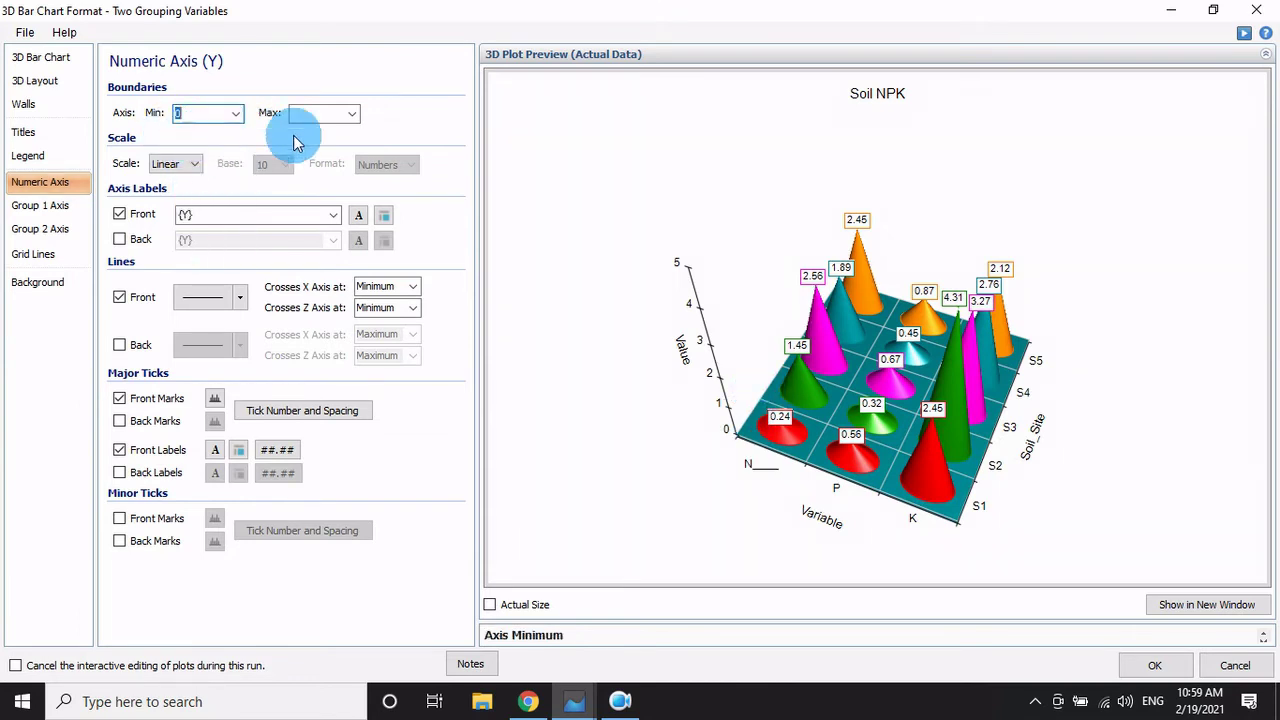
left_click(350, 113)
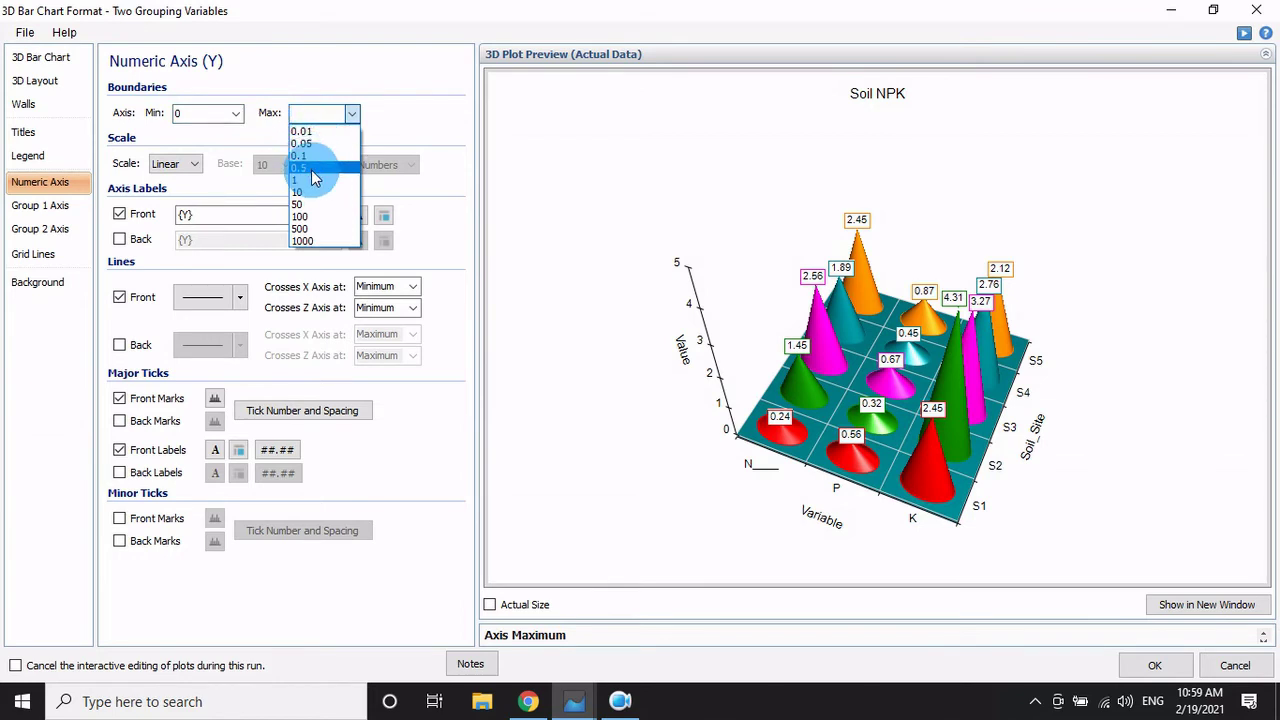
left_click(313, 193)
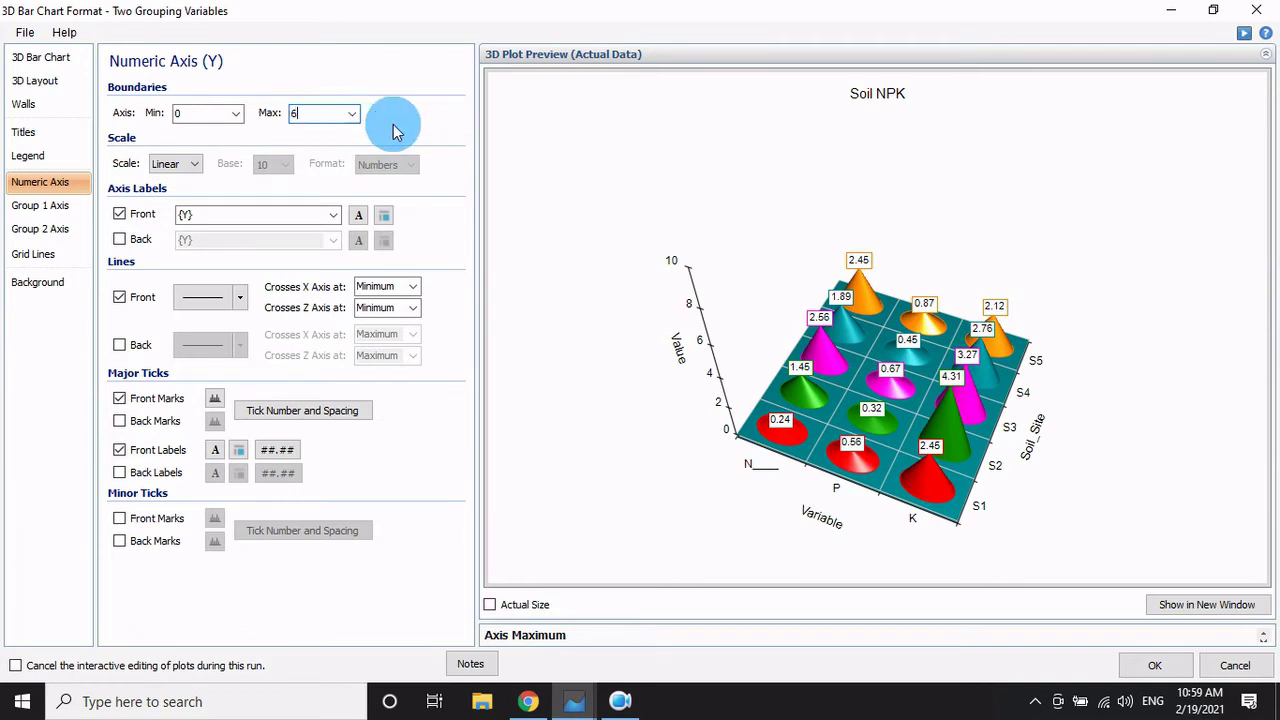
left_click(352, 113)
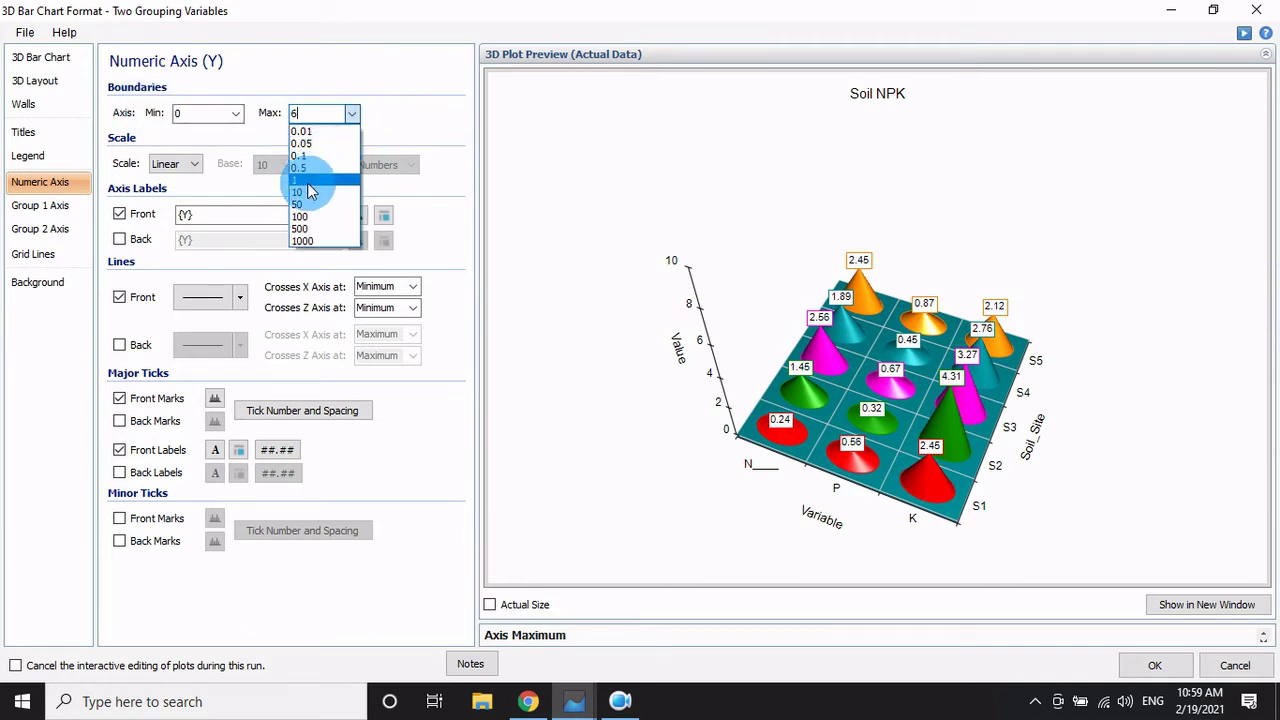
left_click(313, 193)
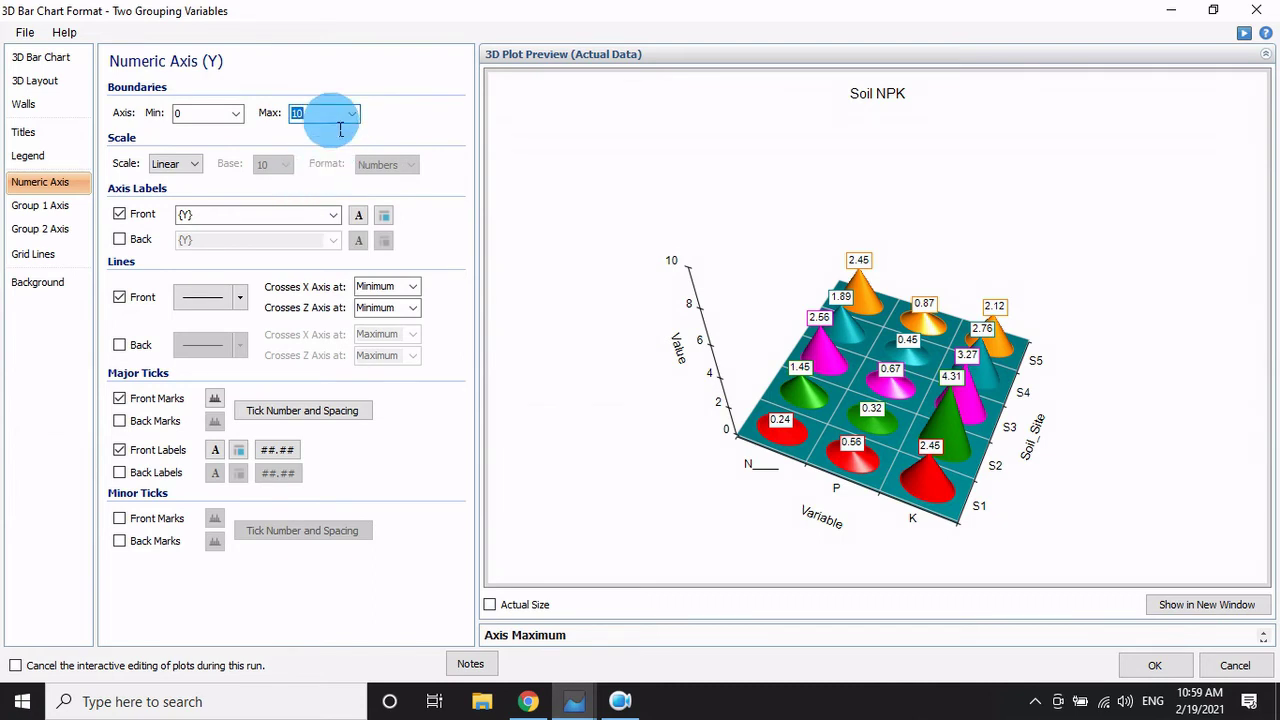
type("5")
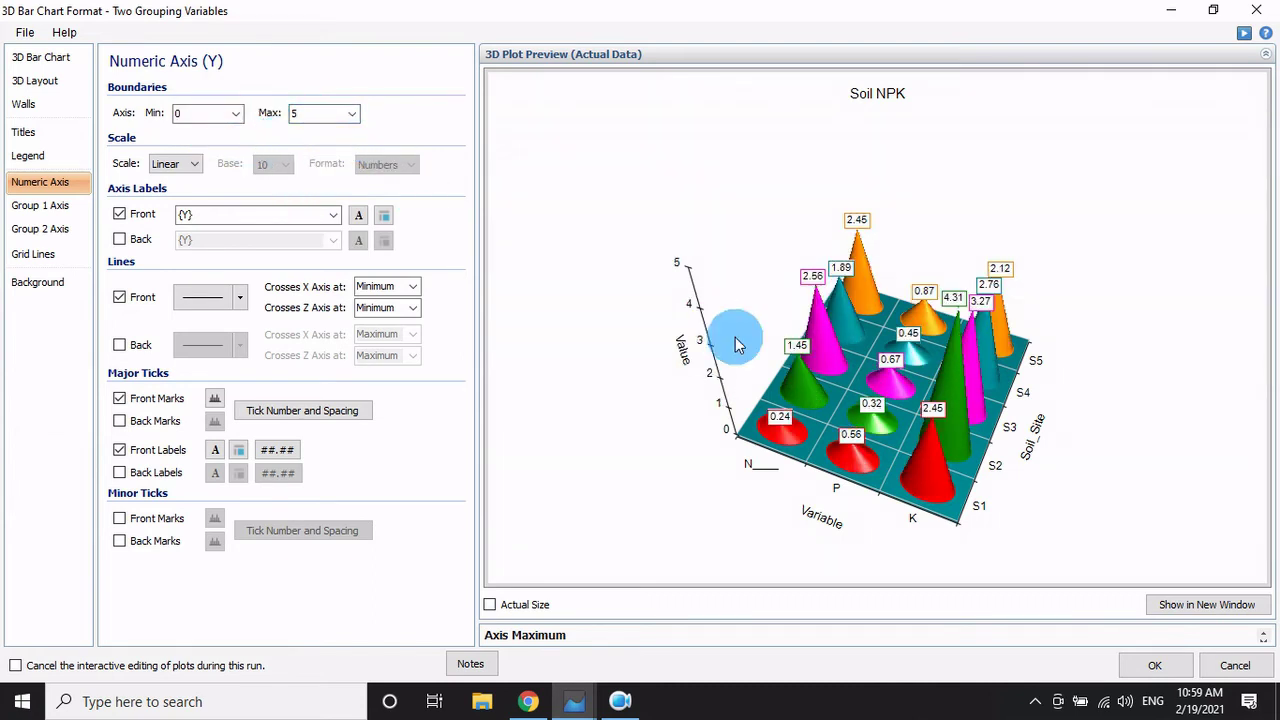
left_click(1060, 357)
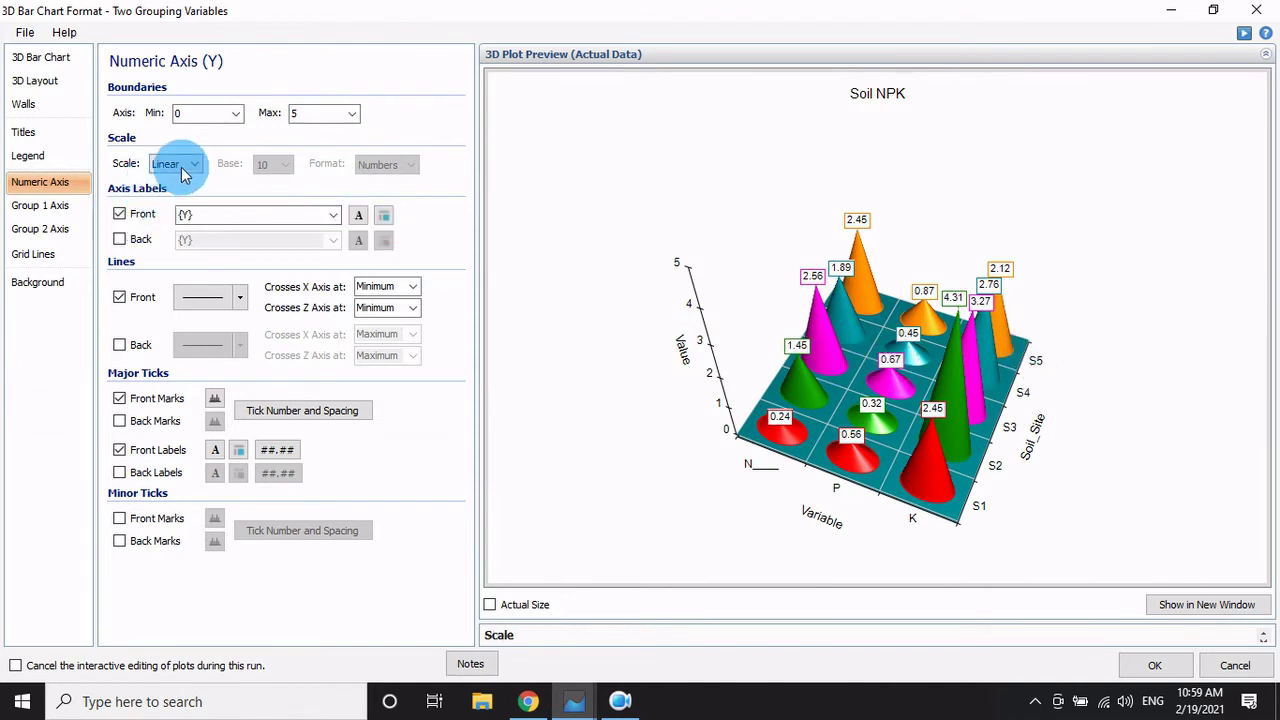
Step: Try a logarithmic scale, keep it linear, and label the front axis 'NPK (%)'
left_click_drag(187, 170, 167, 195)
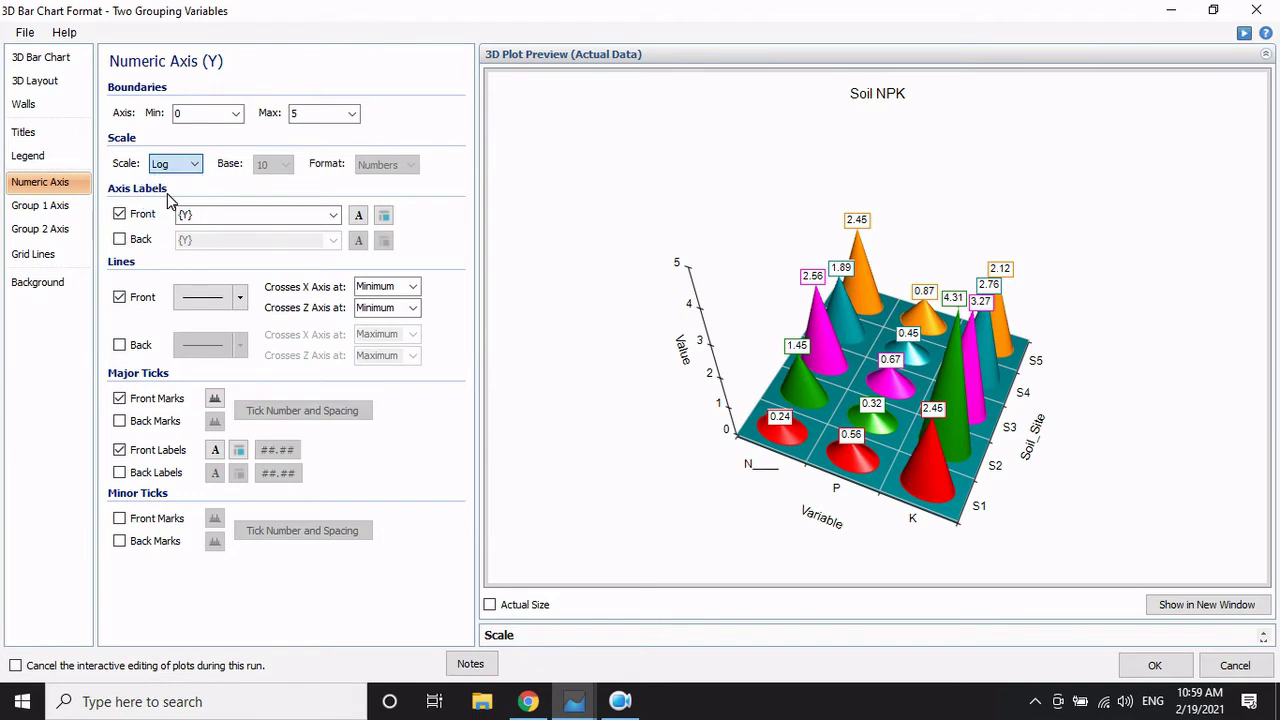
left_click(186, 163)
left_click(172, 182)
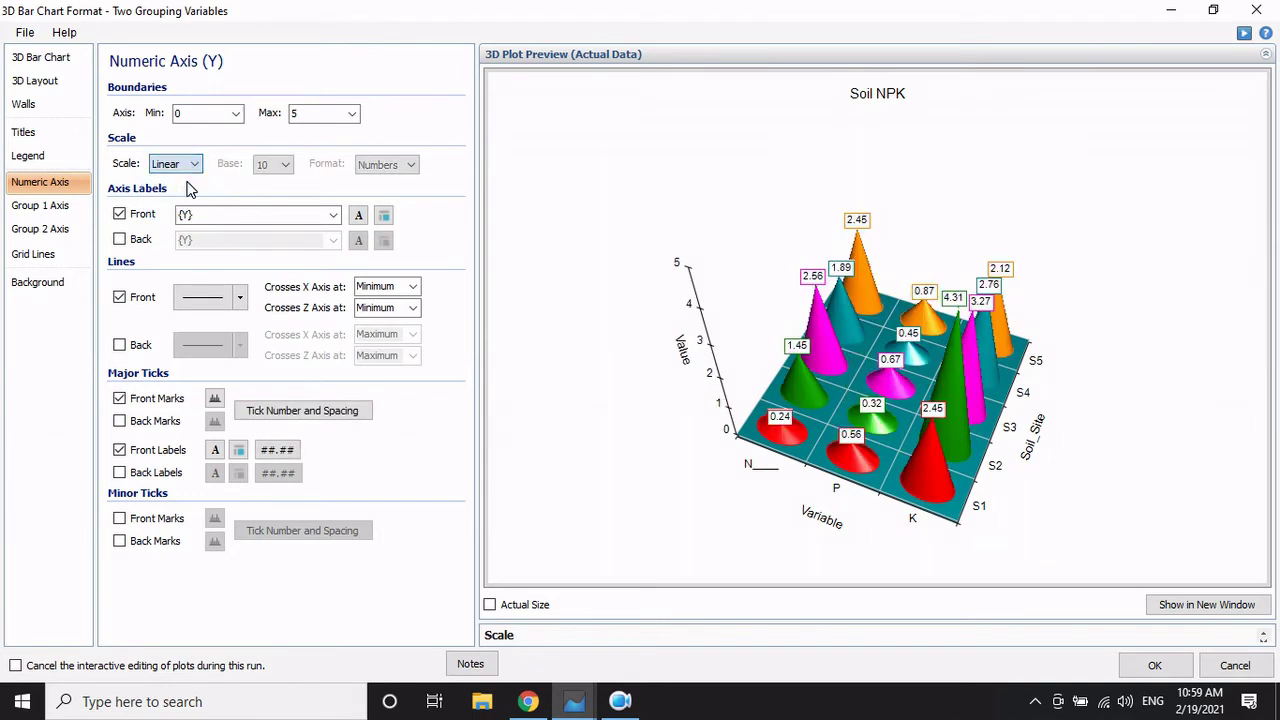
left_click(120, 215)
left_click(120, 215)
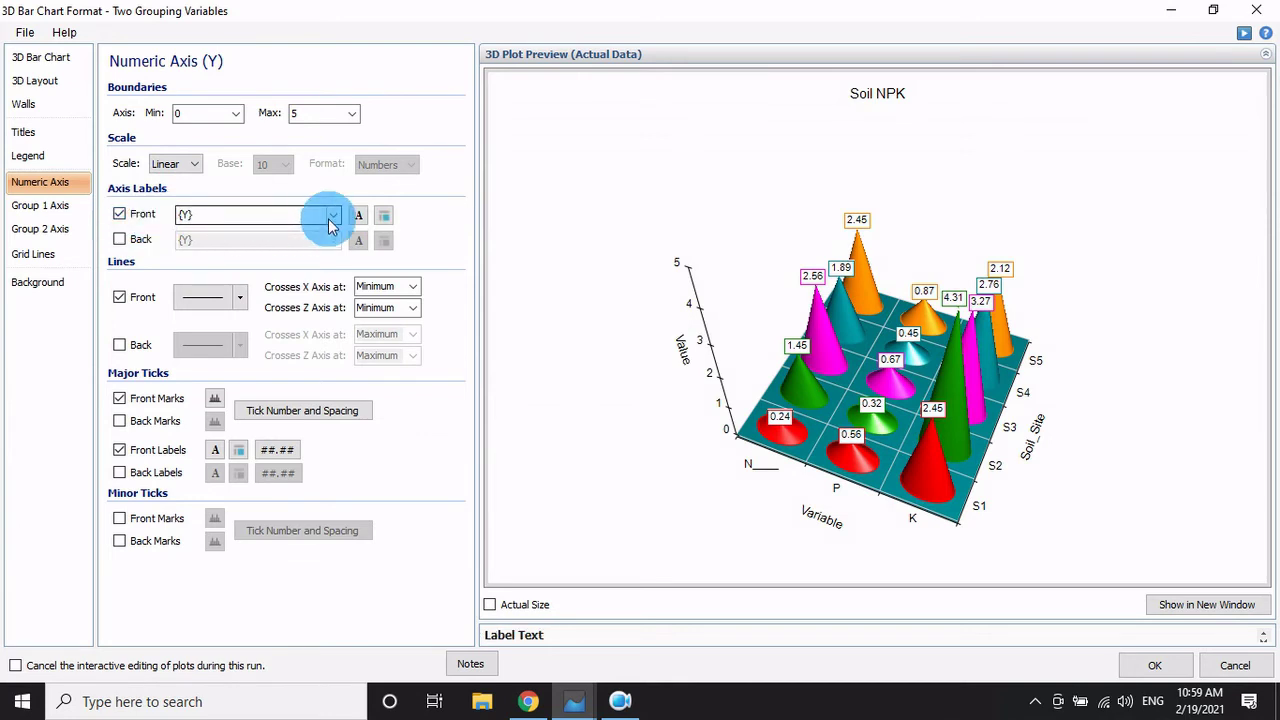
double_click(208, 215)
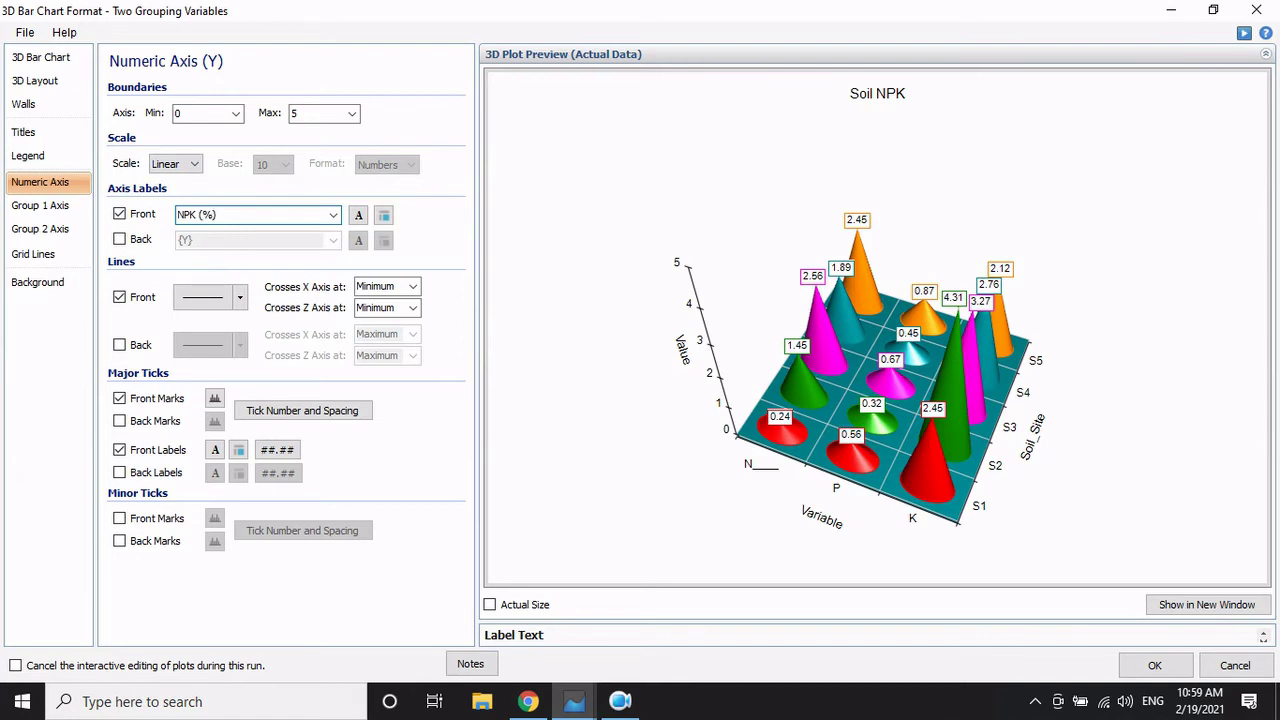
left_click(119, 214)
left_click(119, 216)
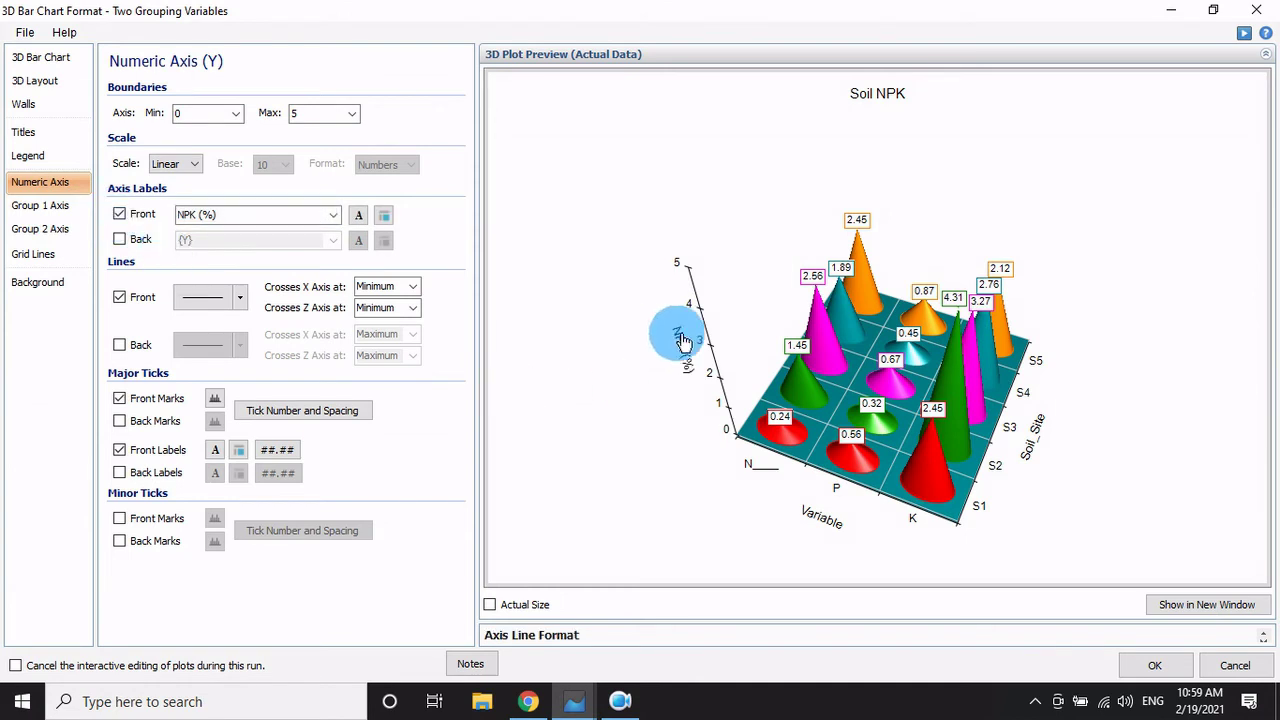
Step: Give the front value axis a width-2 solid line, with no far-side title
left_click(152, 249)
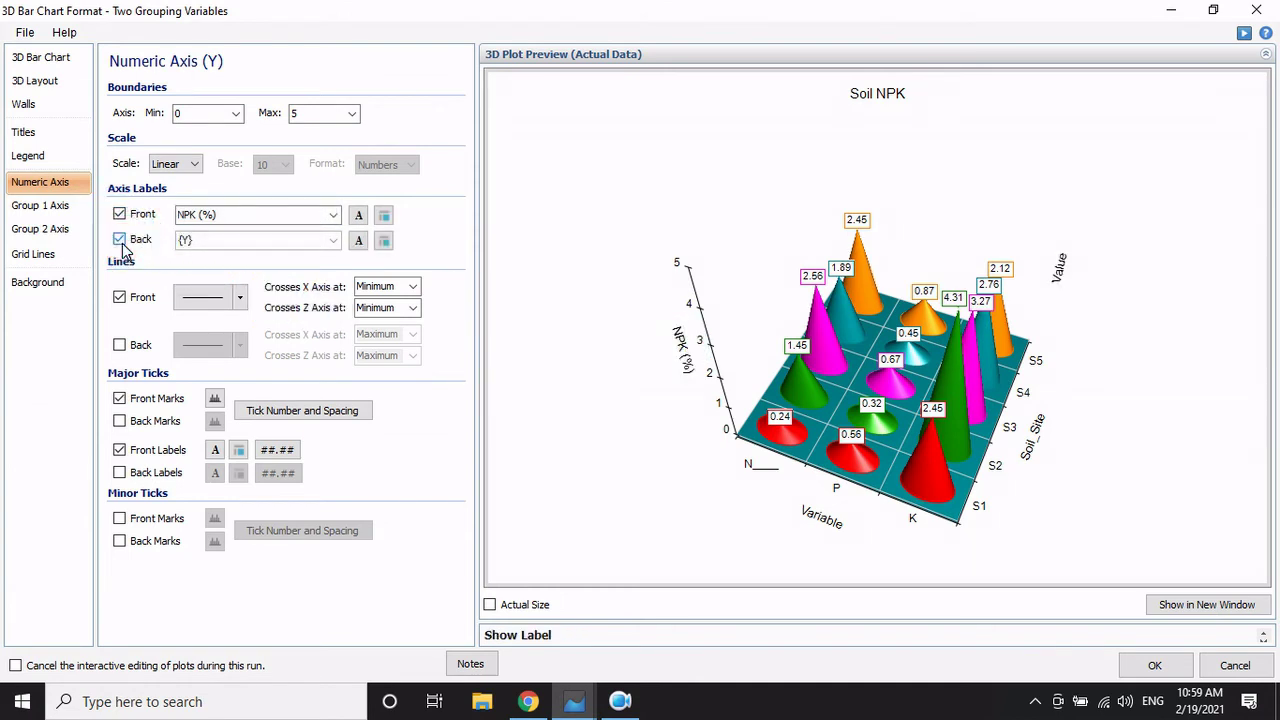
left_click(123, 244)
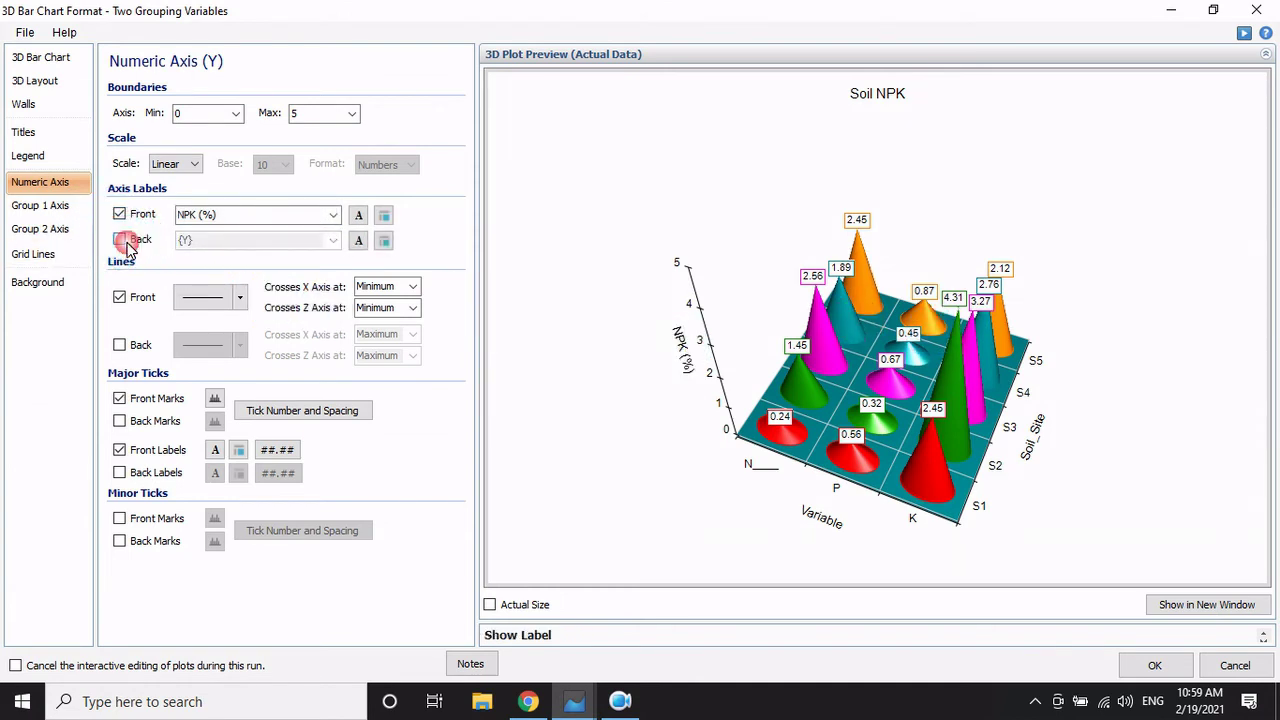
left_click(121, 240)
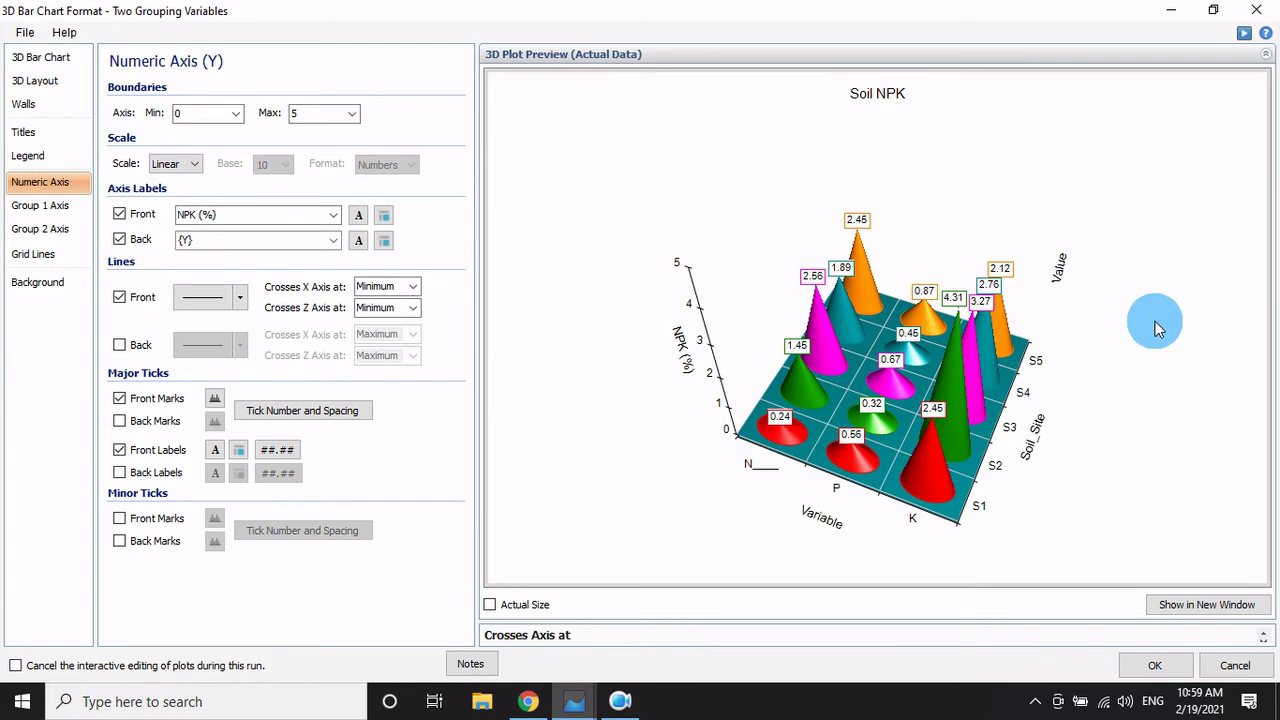
left_click(120, 240)
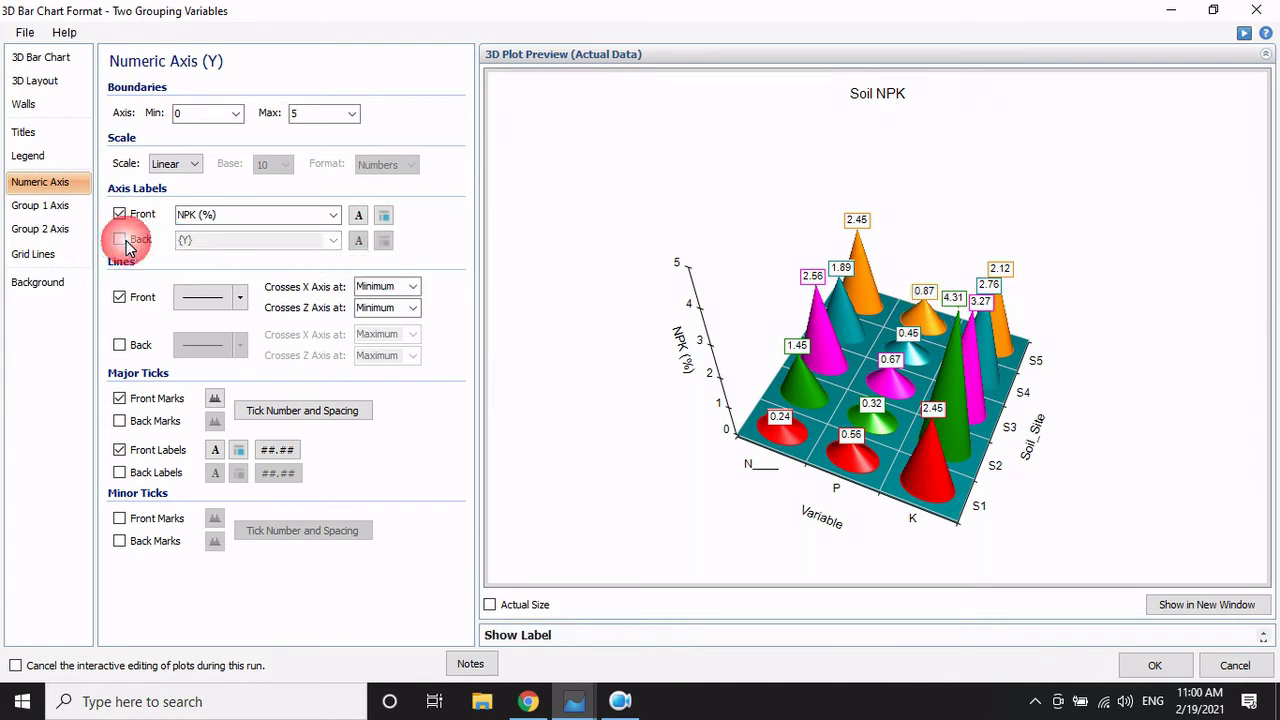
left_click(119, 301)
left_click(119, 301)
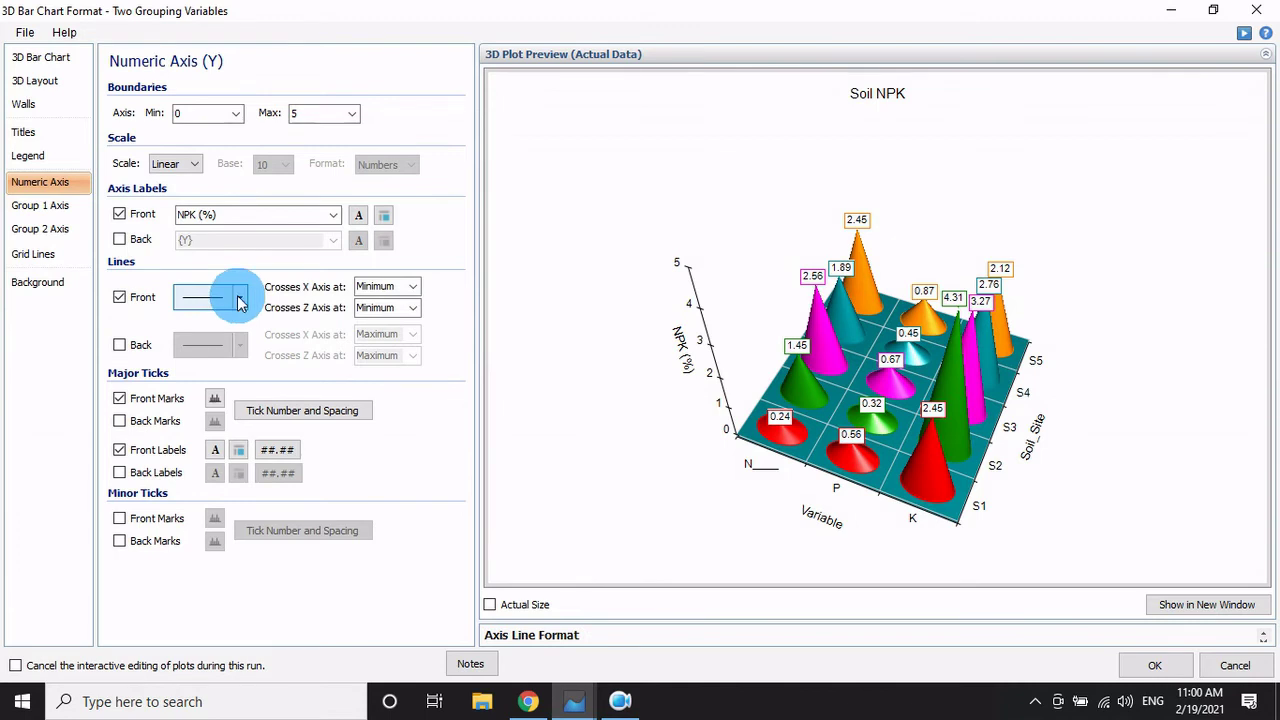
left_click(241, 301)
left_click(235, 410)
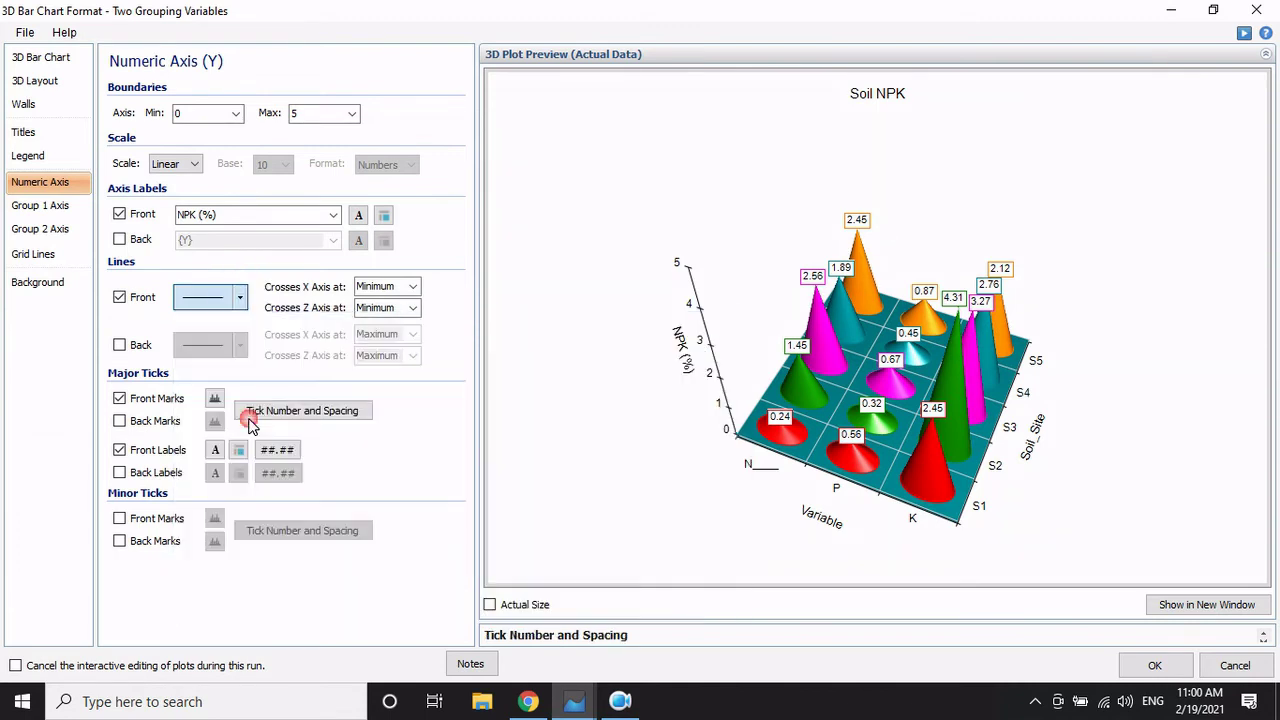
Step: Compare back axis line, tick mark and tick number options, leaving them unchanged
left_click(120, 345)
left_click(121, 346)
left_click(120, 345)
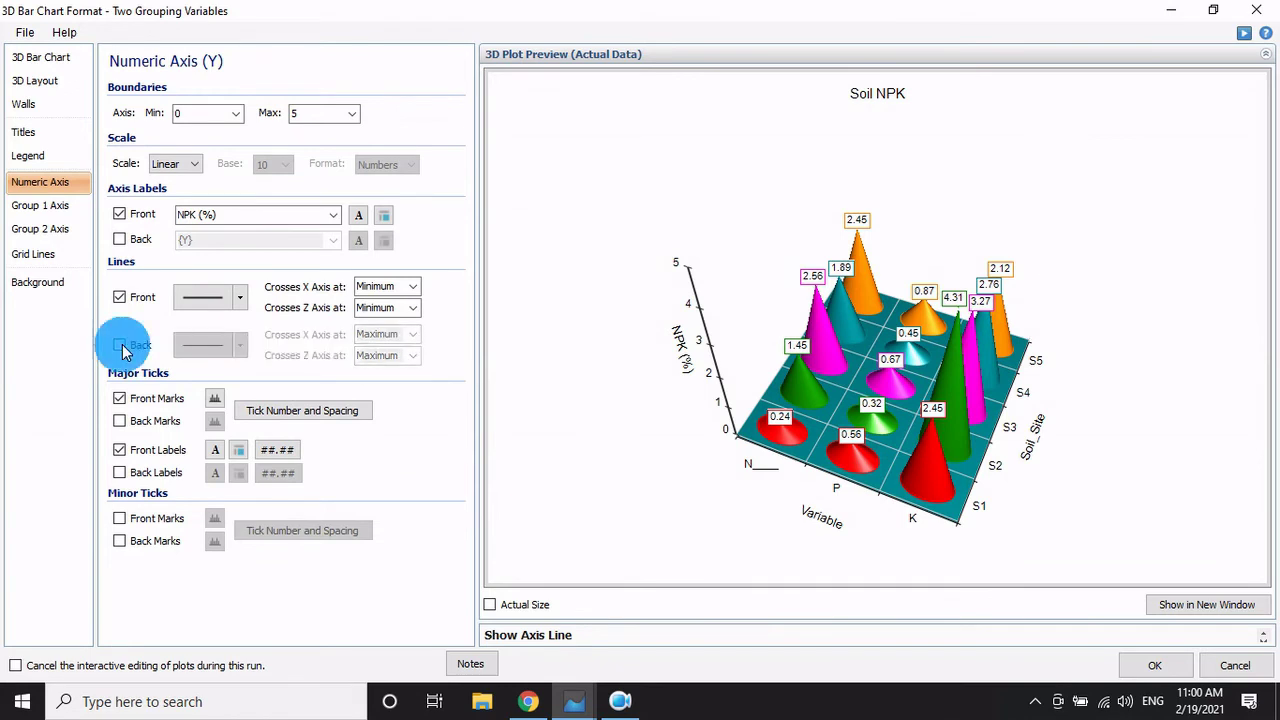
left_click(120, 345)
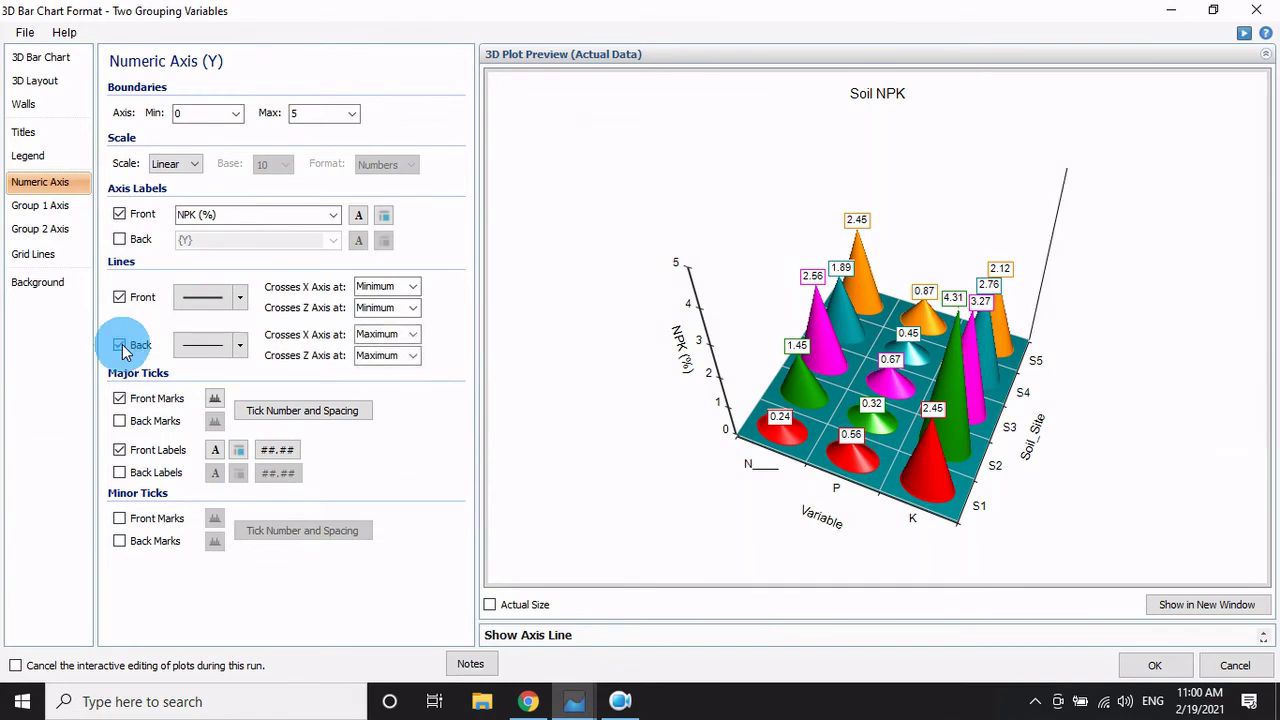
left_click(119, 399)
left_click(119, 399)
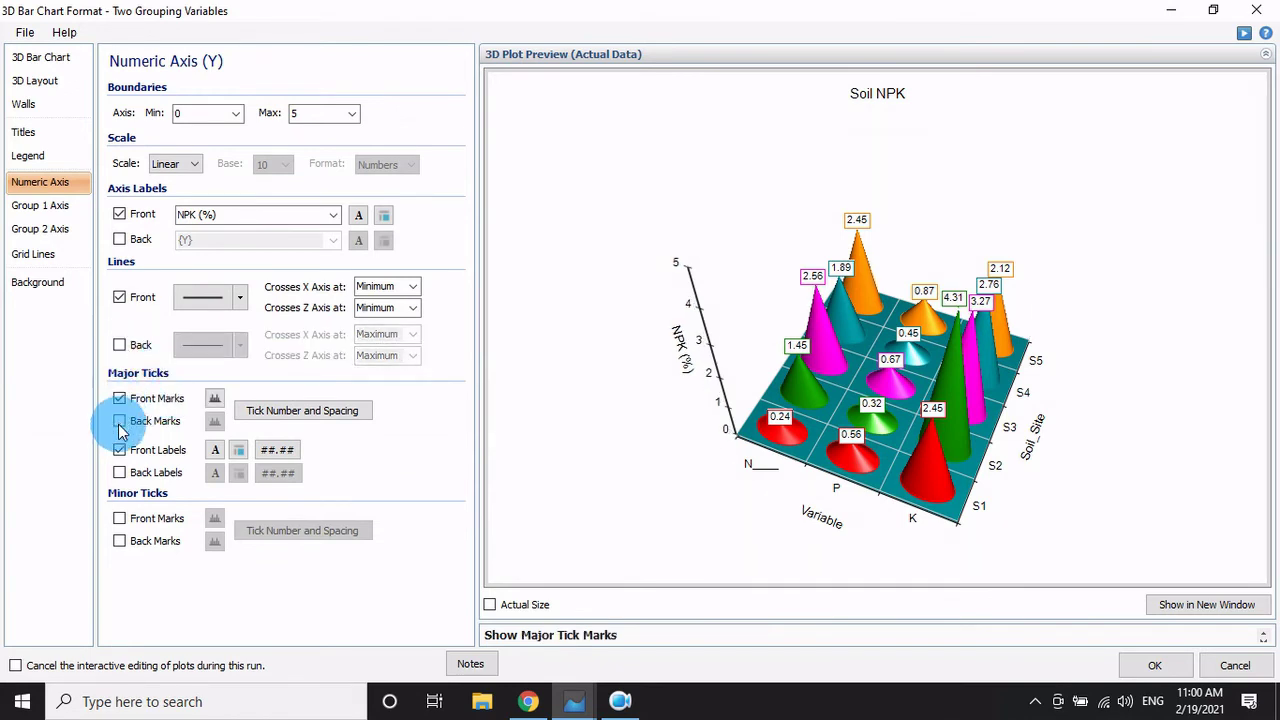
left_click(119, 424)
left_click(119, 422)
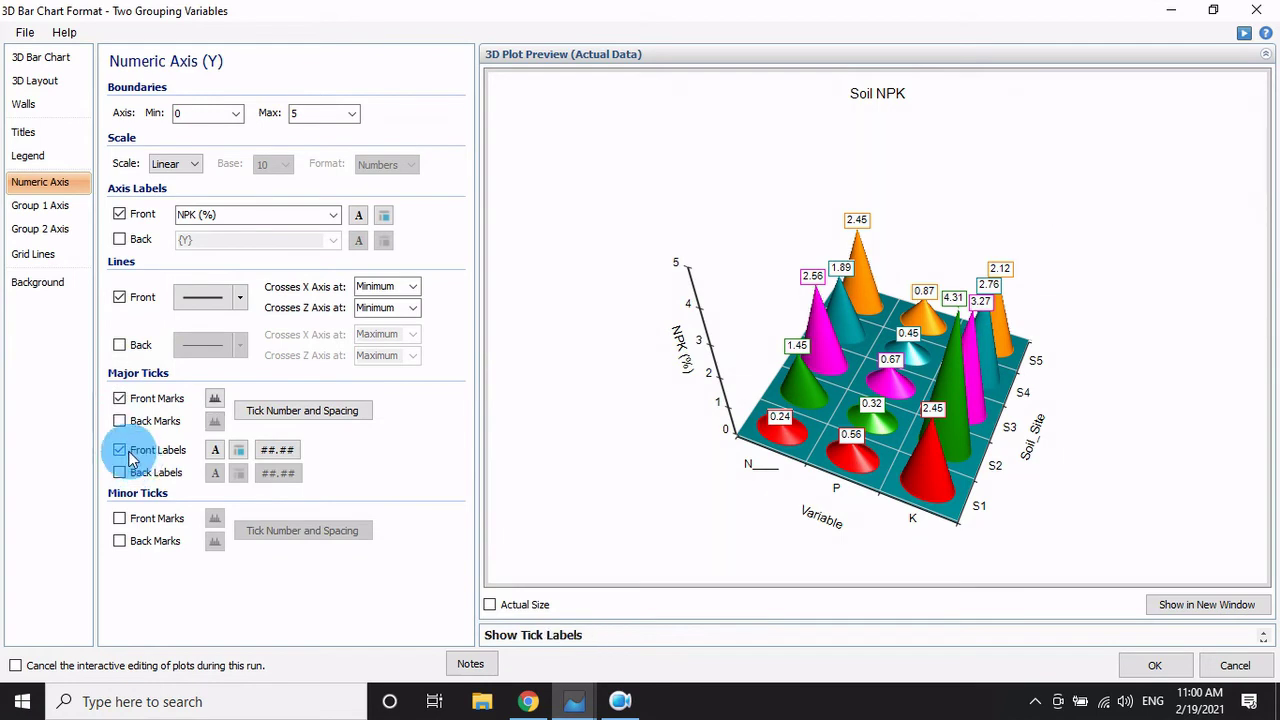
left_click(128, 456)
left_click(128, 456)
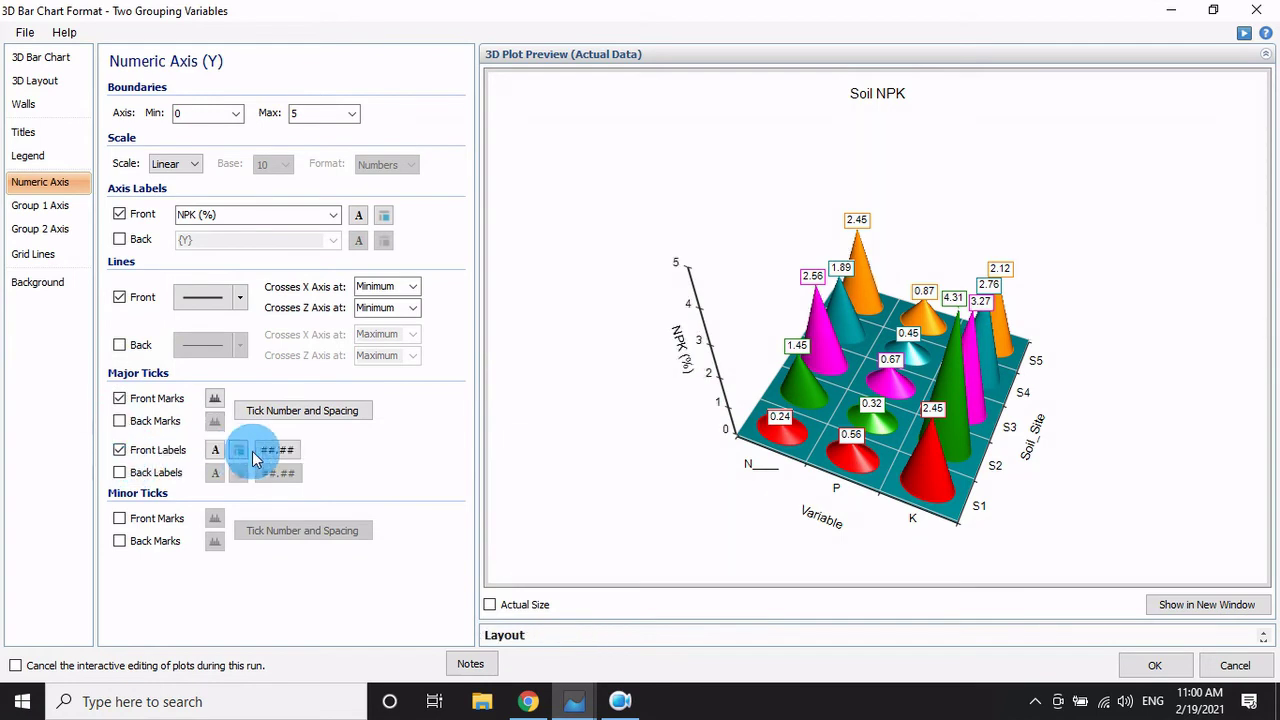
Step: Set the value-axis tick number font to Times New Roman, size 12
left_click(214, 452)
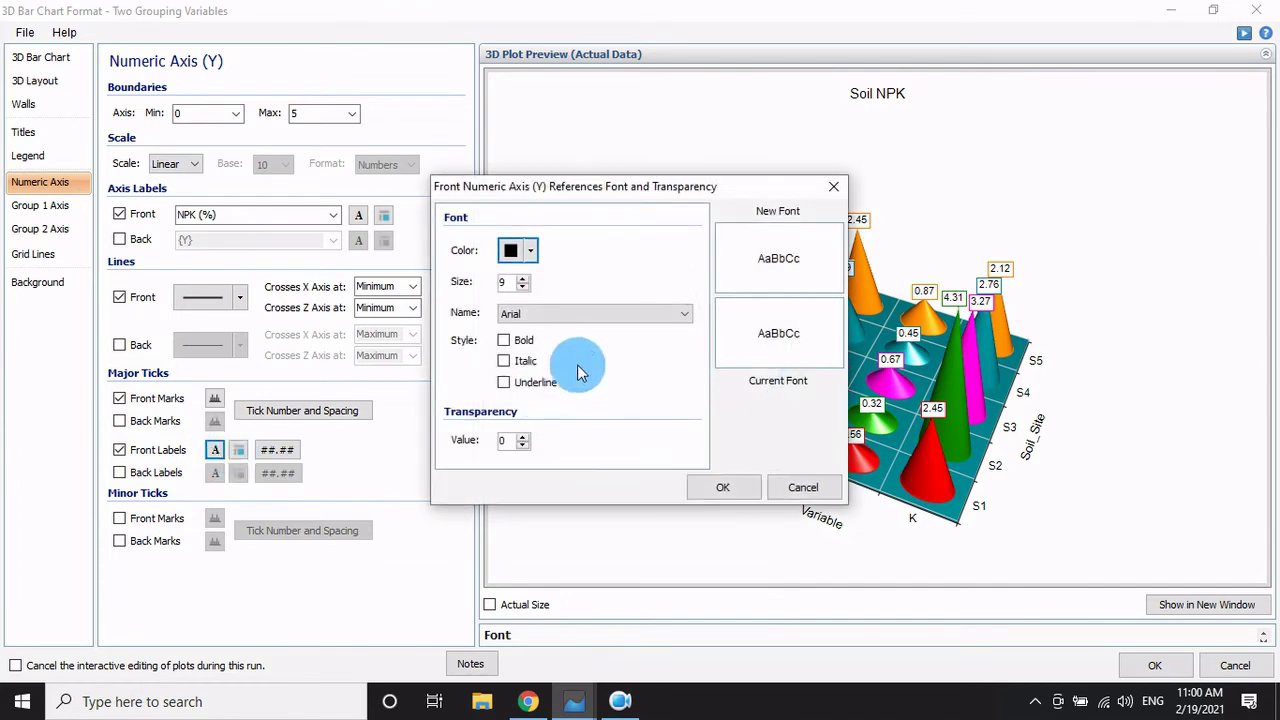
left_click(557, 315)
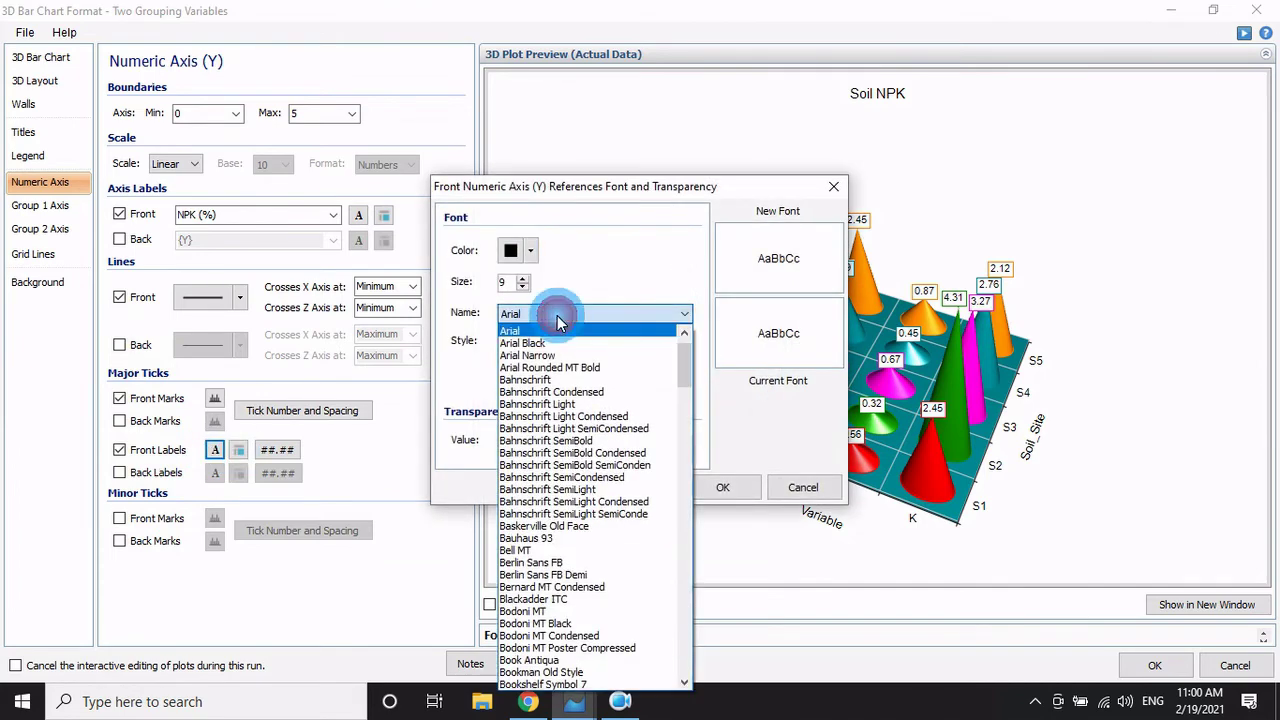
key("t")
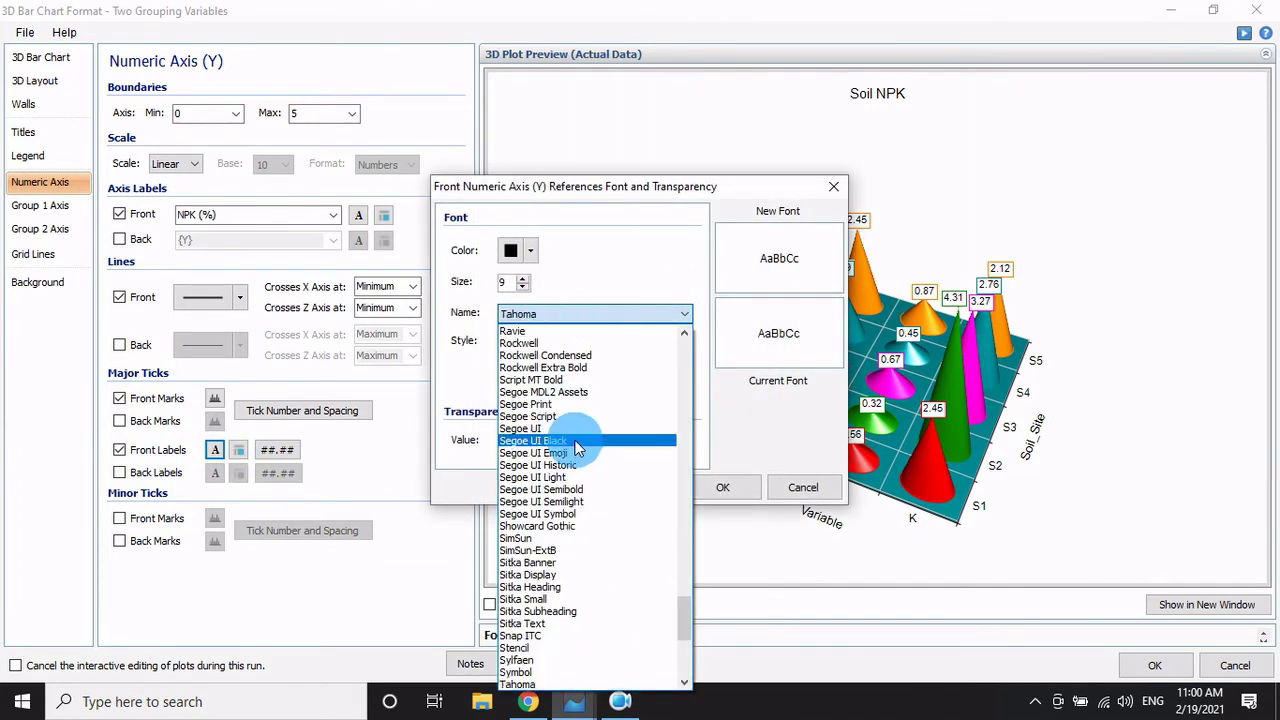
scroll(687, 630, "down", 4)
scroll(687, 635, "down", 2)
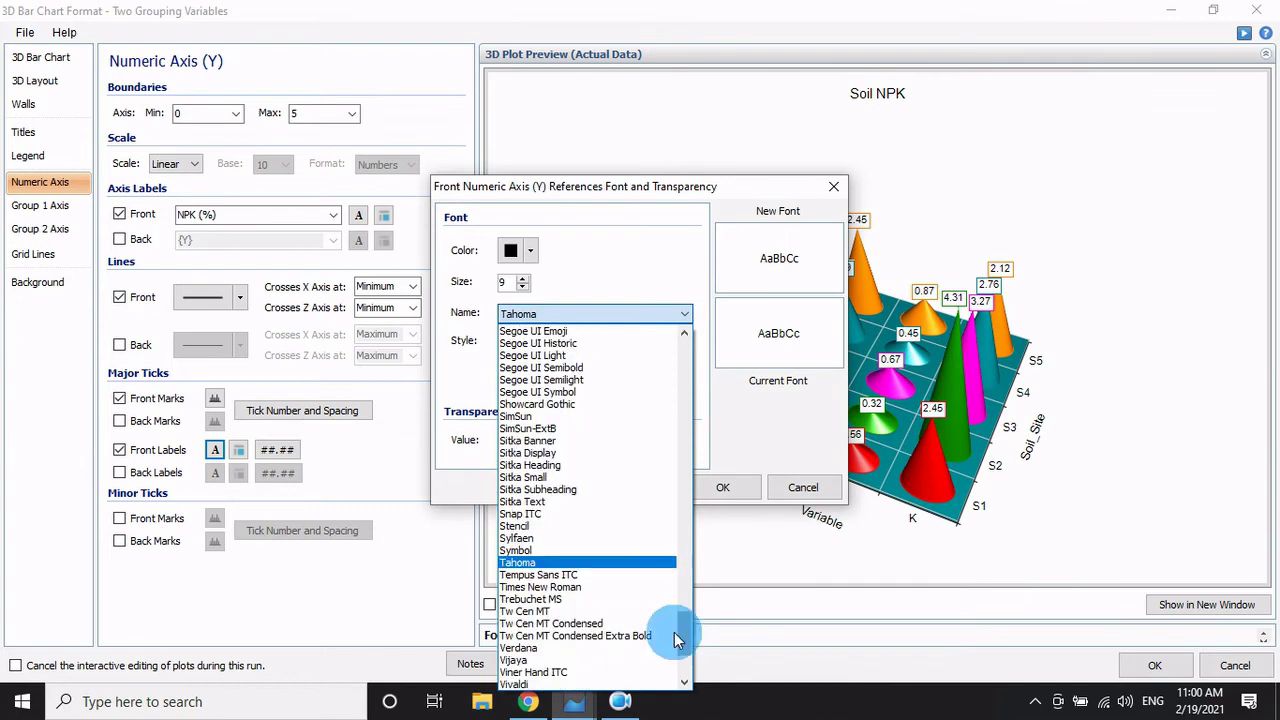
left_click(580, 585)
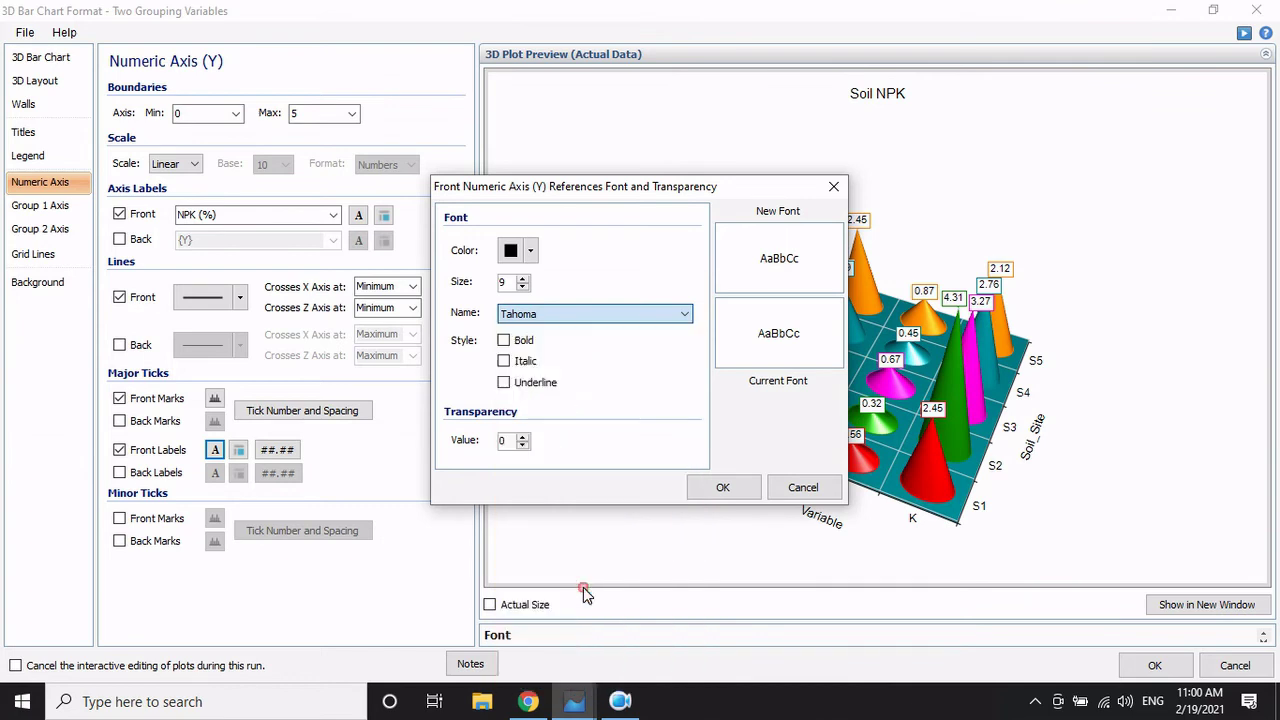
left_click(524, 284)
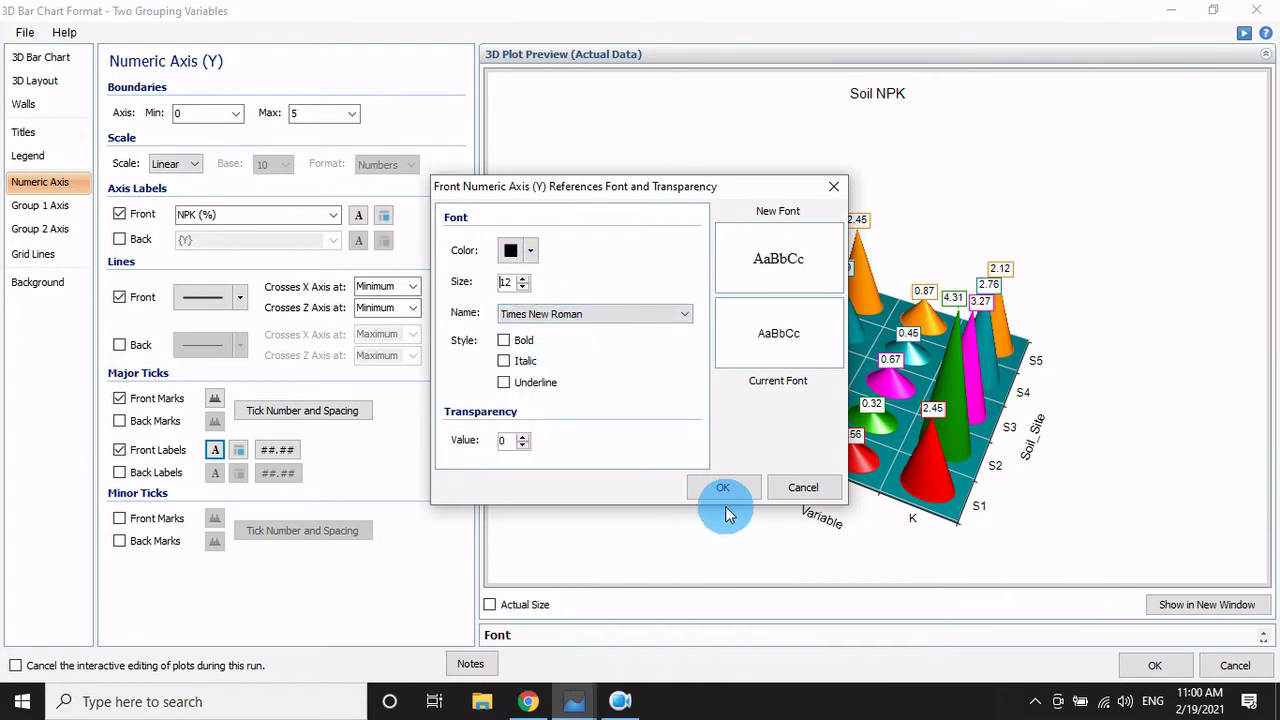
left_click(723, 488)
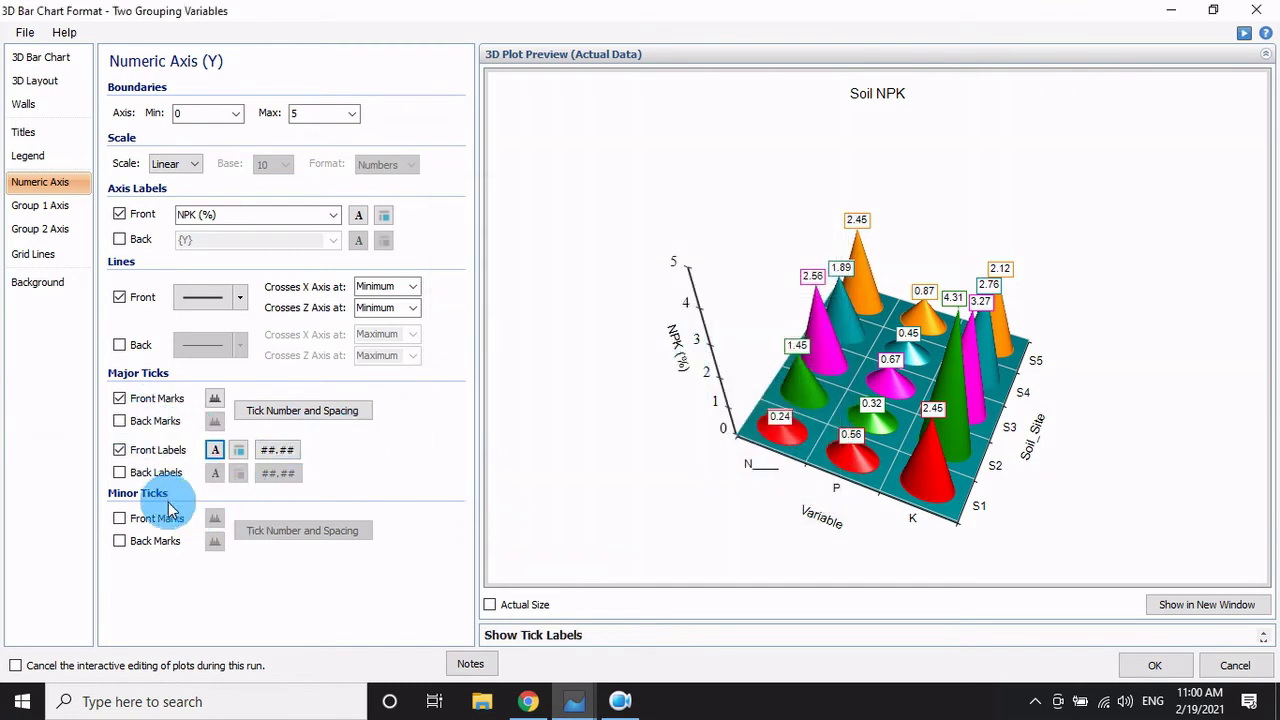
left_click(120, 459)
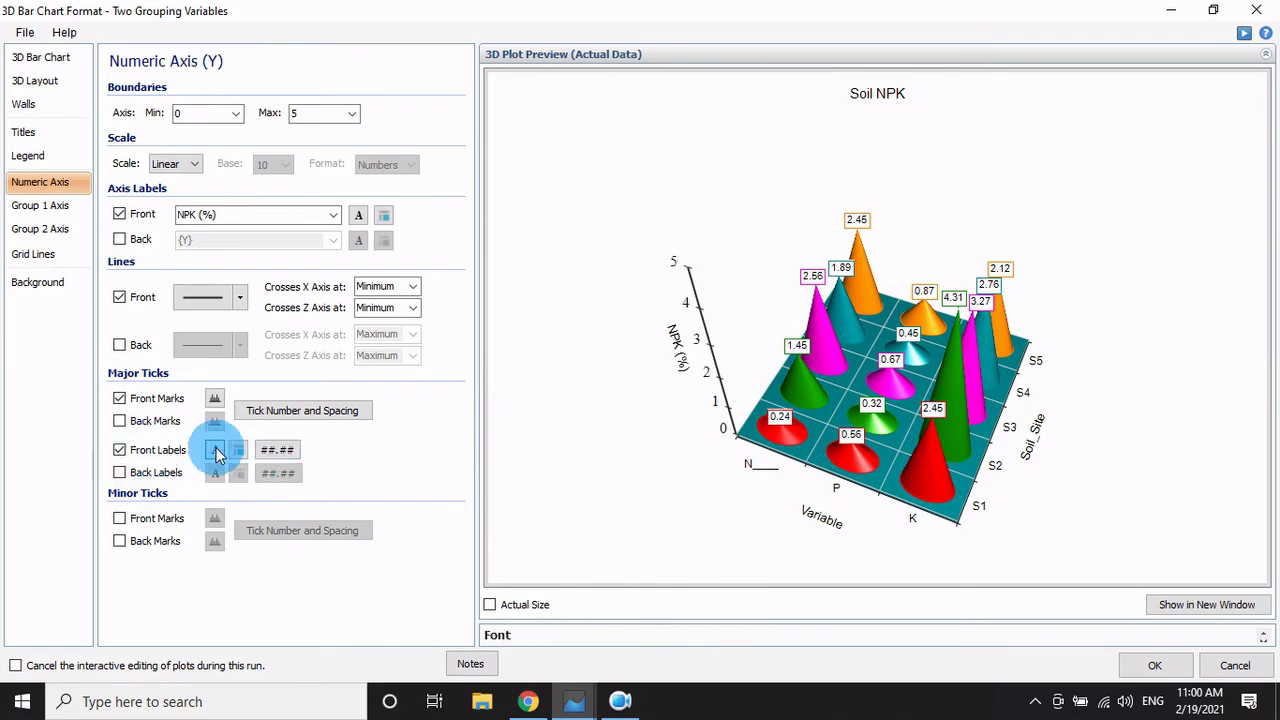
Step: Title the horizontal Group 1 axis 'Nutrients', then change it to 'Soil Nutrients'
left_click(40, 205)
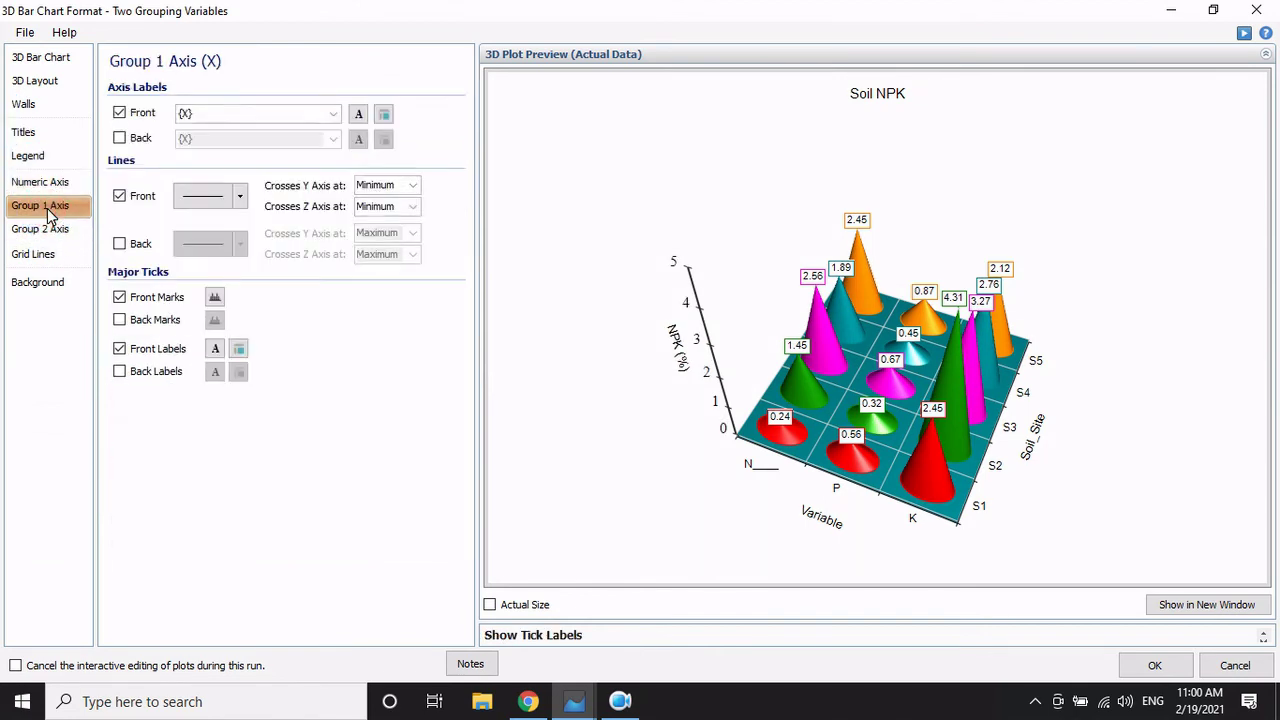
left_click(120, 113)
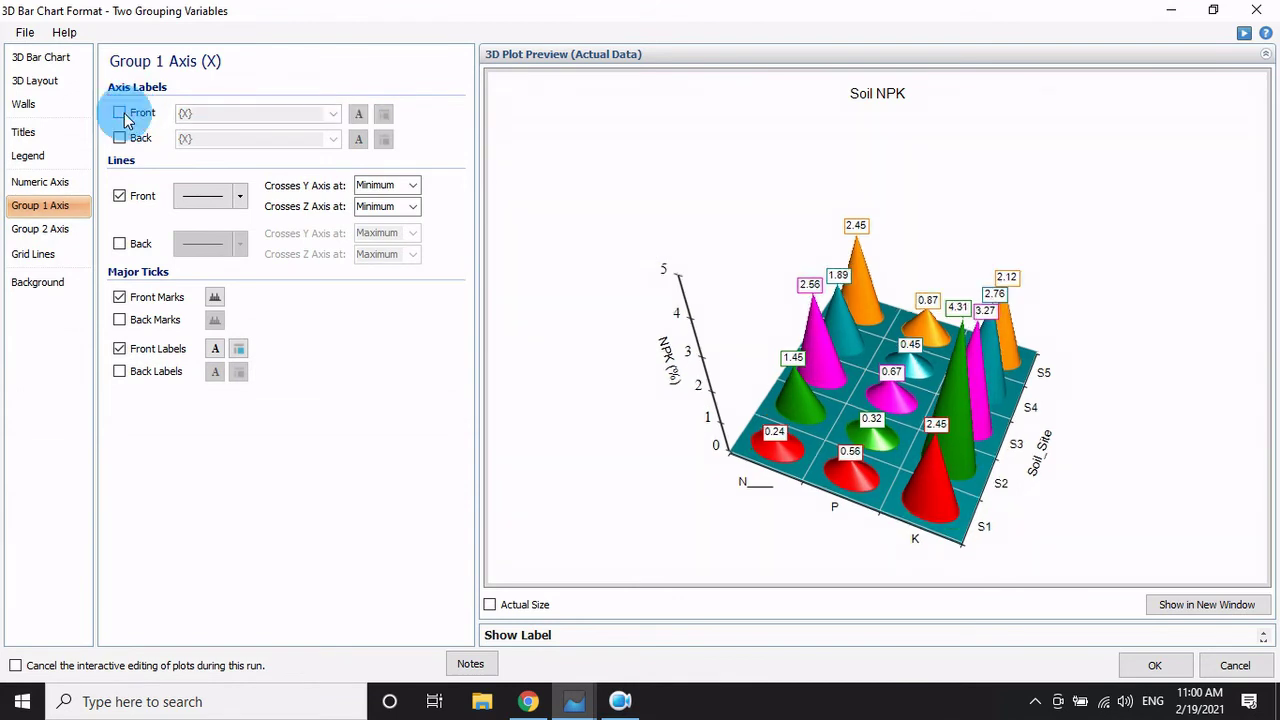
left_click(120, 113)
left_click(205, 115)
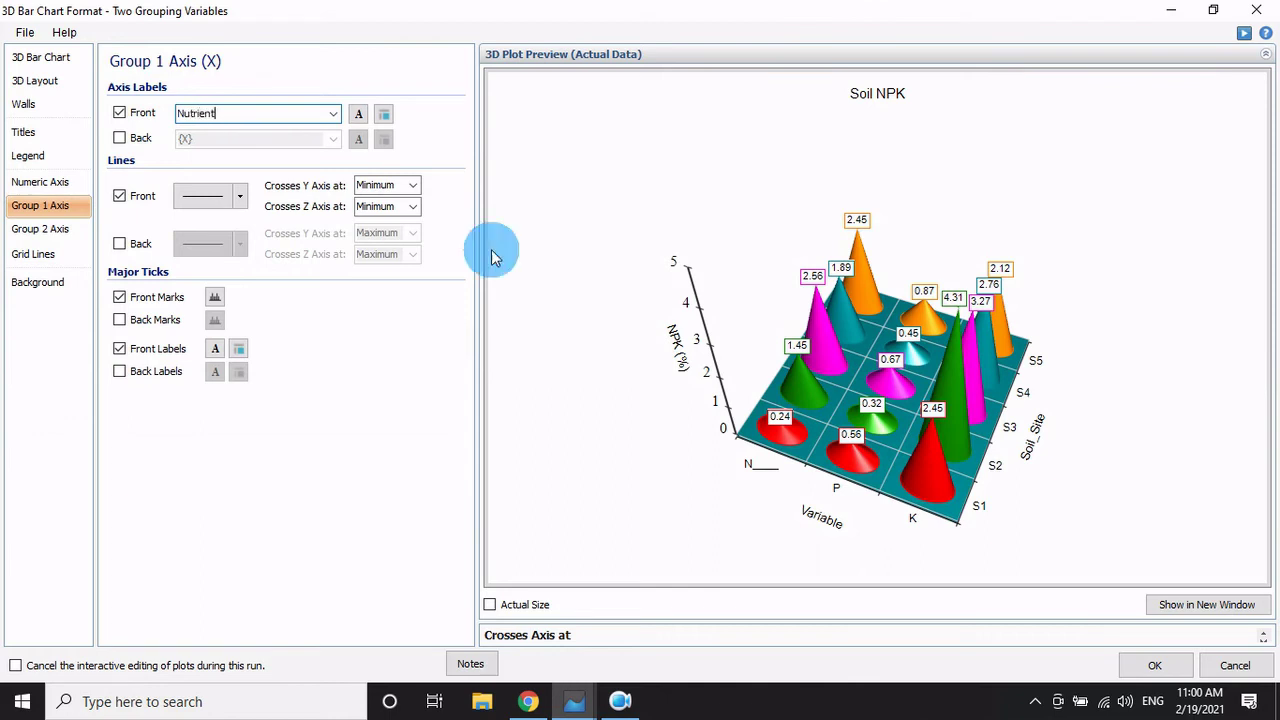
type("Nutrients")
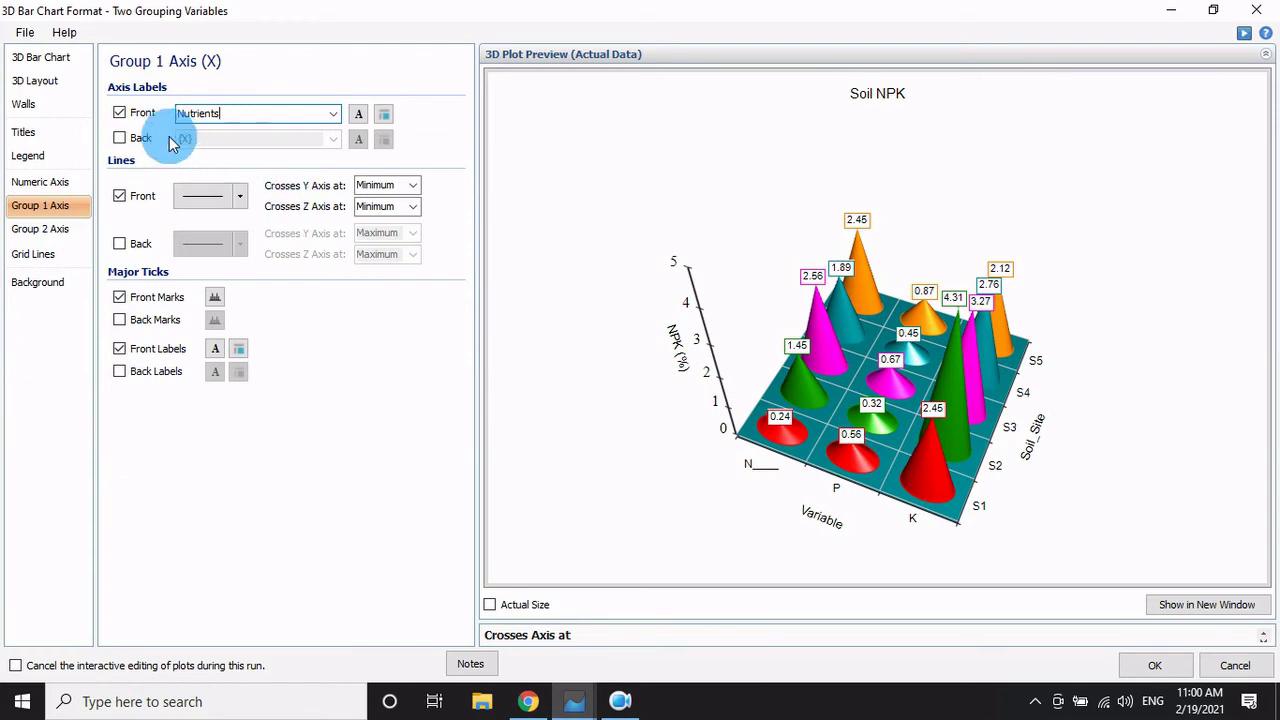
left_click(121, 114)
left_click(121, 114)
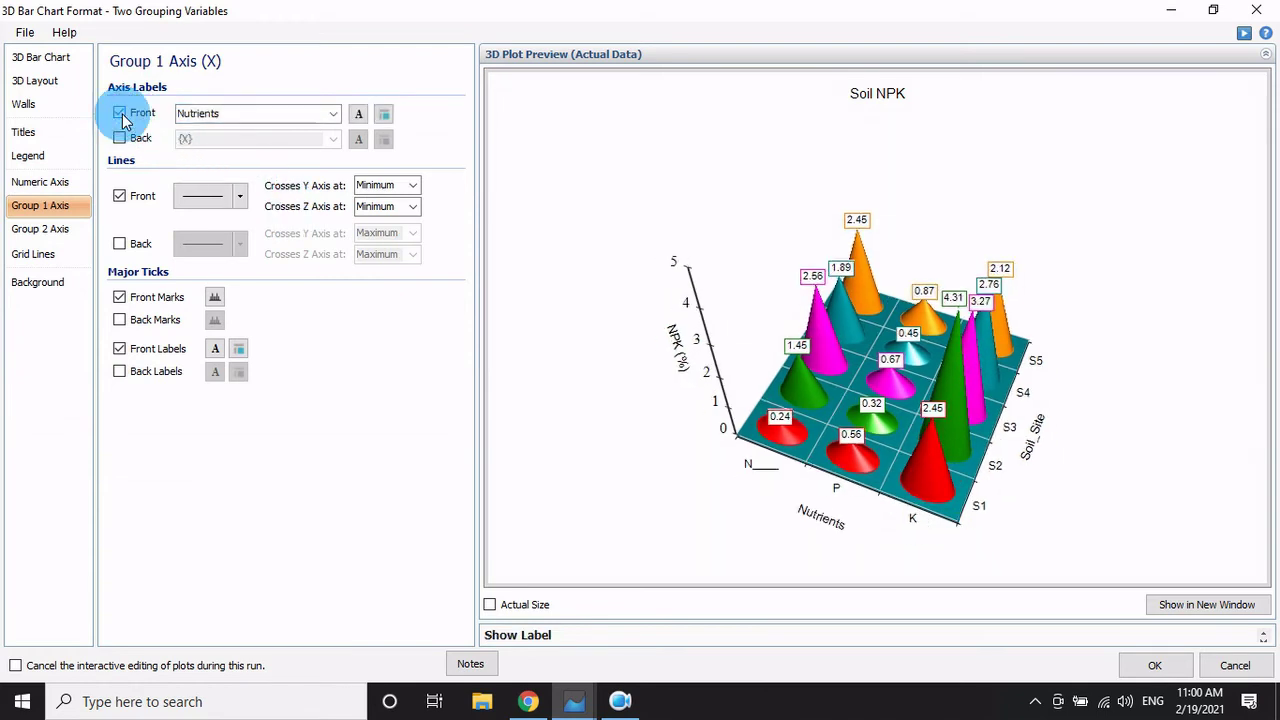
left_click(191, 122)
left_click(191, 122)
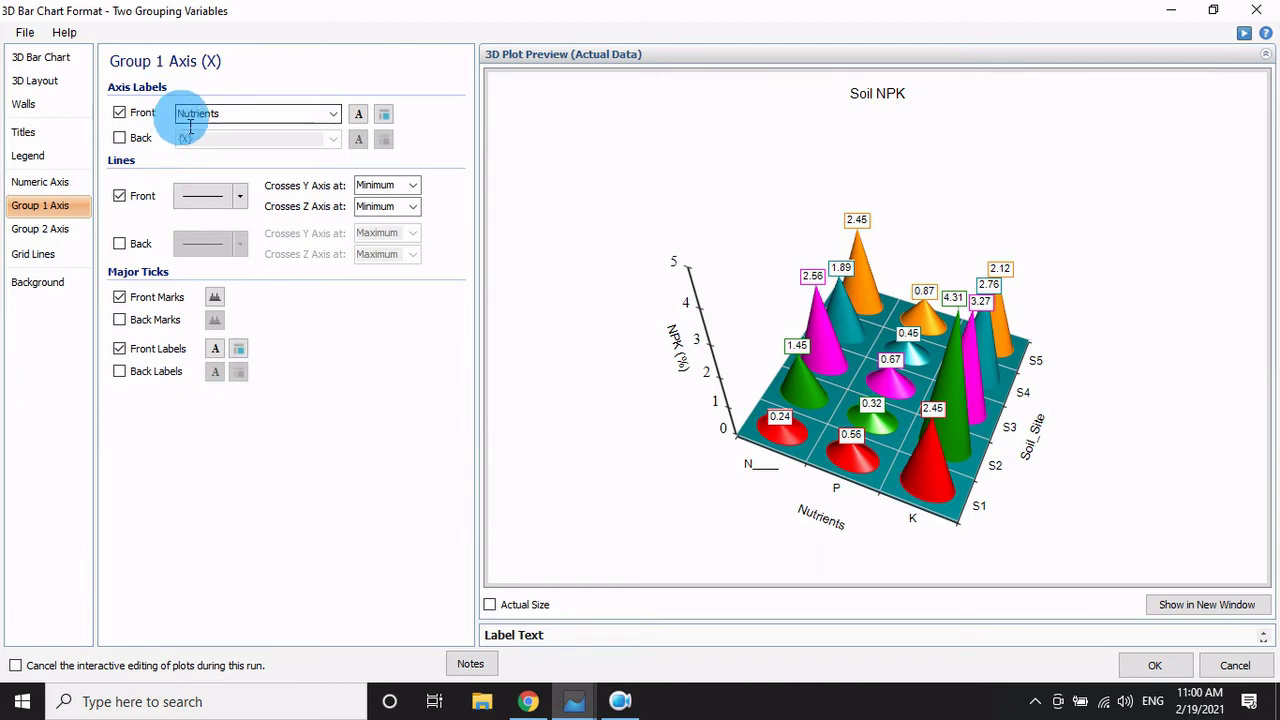
double_click(190, 125)
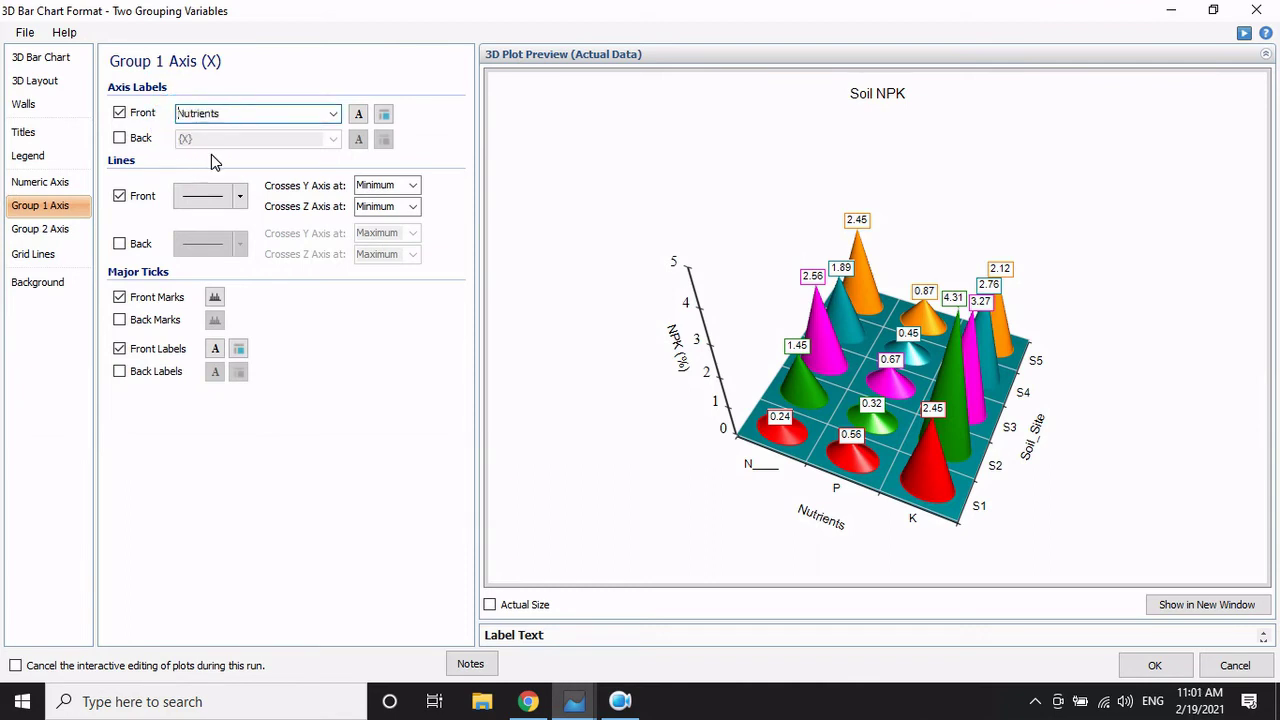
type("Soil")
left_click(218, 162)
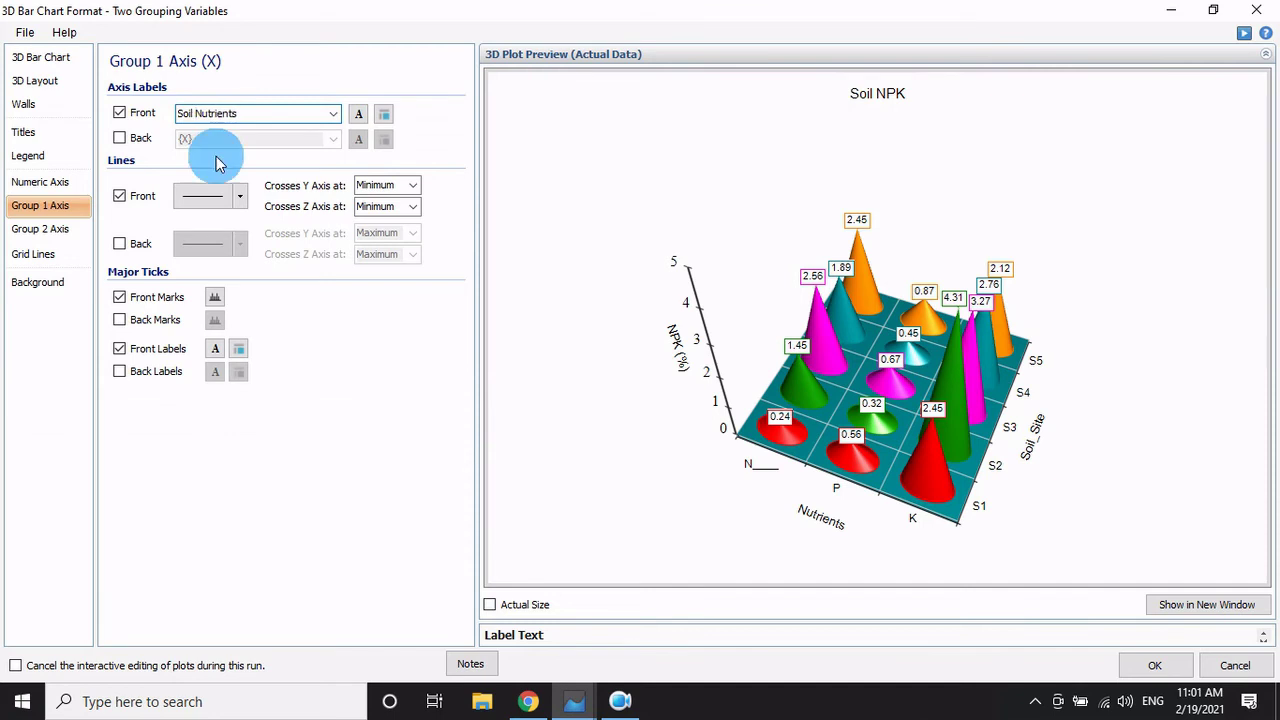
Step: Give the nutrient axis a width-2 solid front line, keeping its N, P, K labels
left_click(120, 138)
left_click(140, 146)
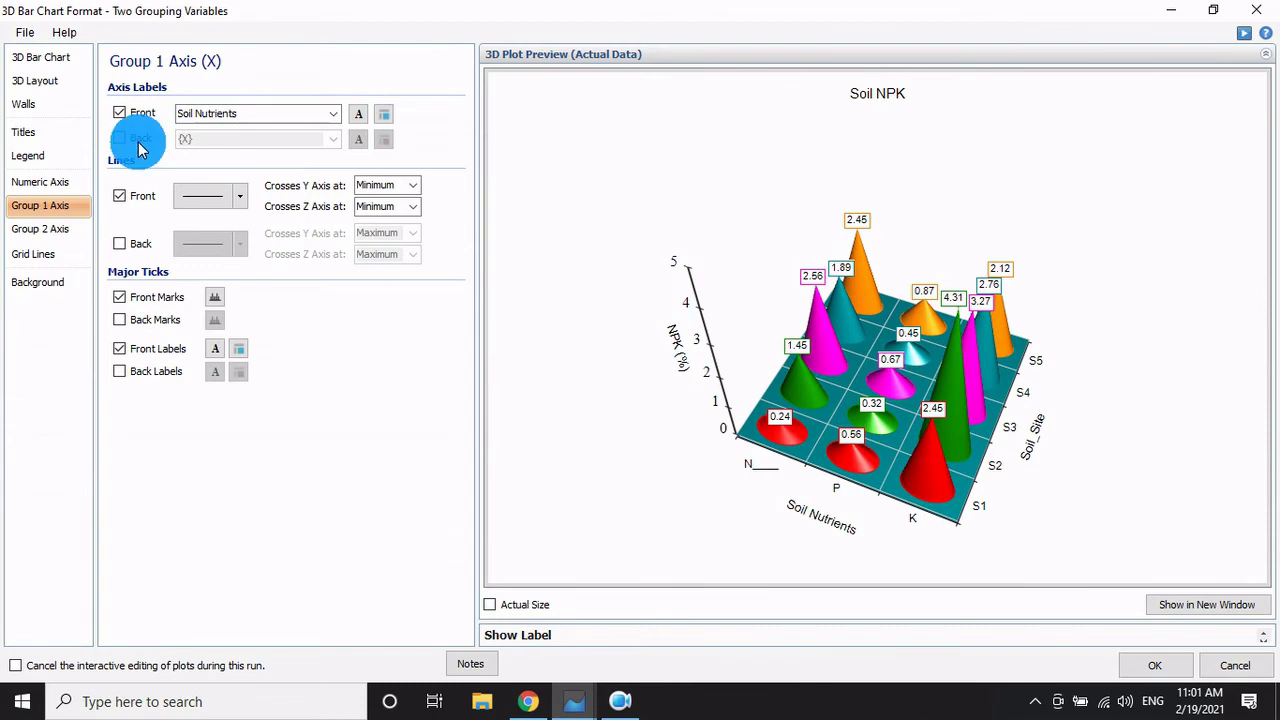
left_click(121, 197)
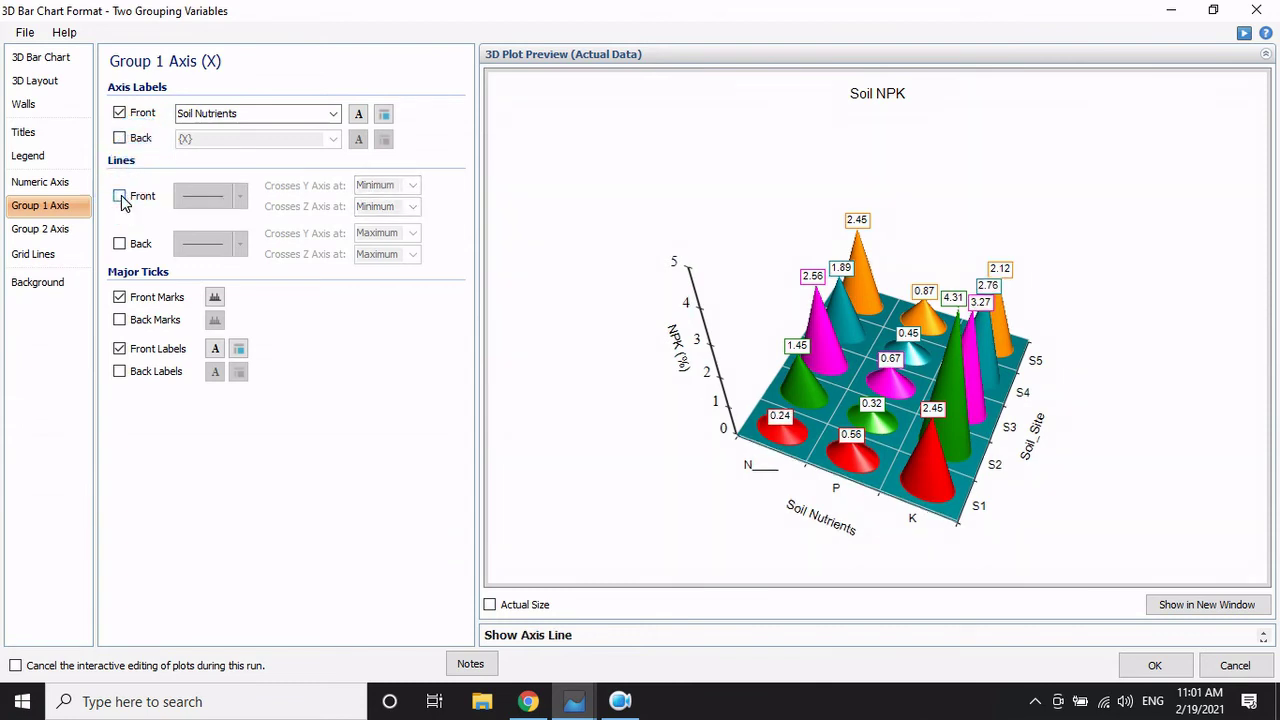
left_click(121, 197)
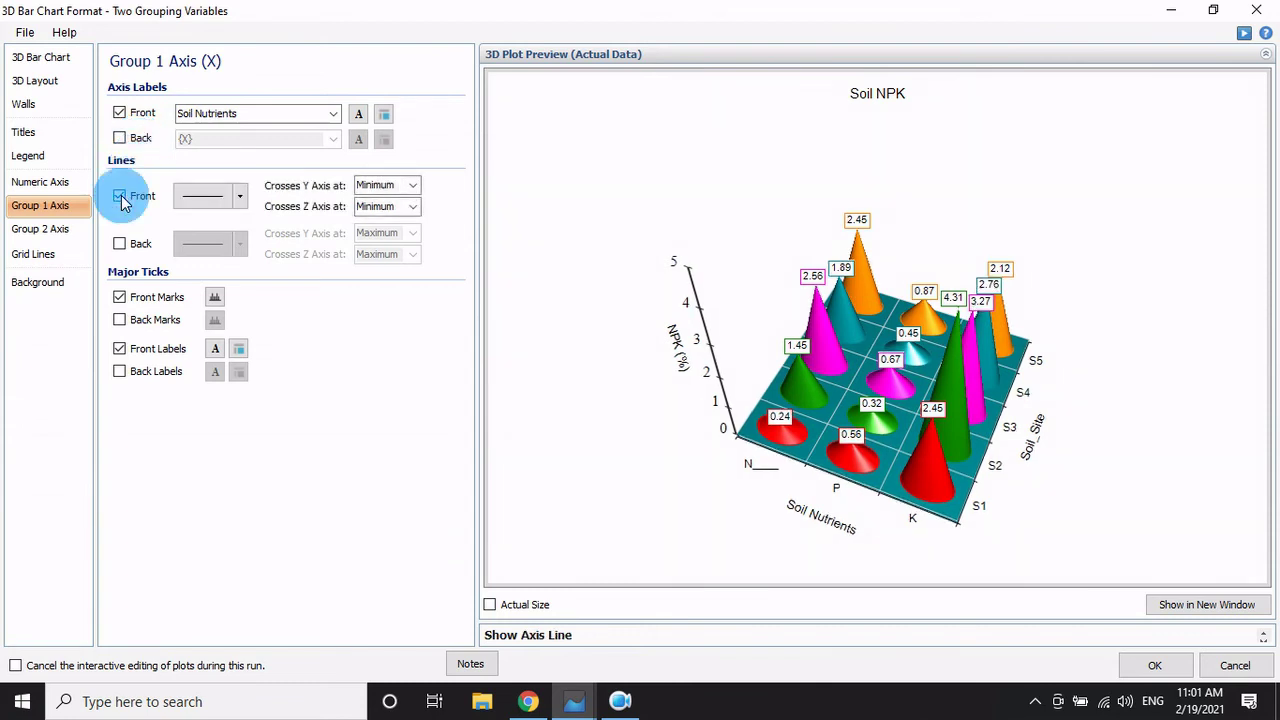
left_click(240, 197)
left_click(246, 331)
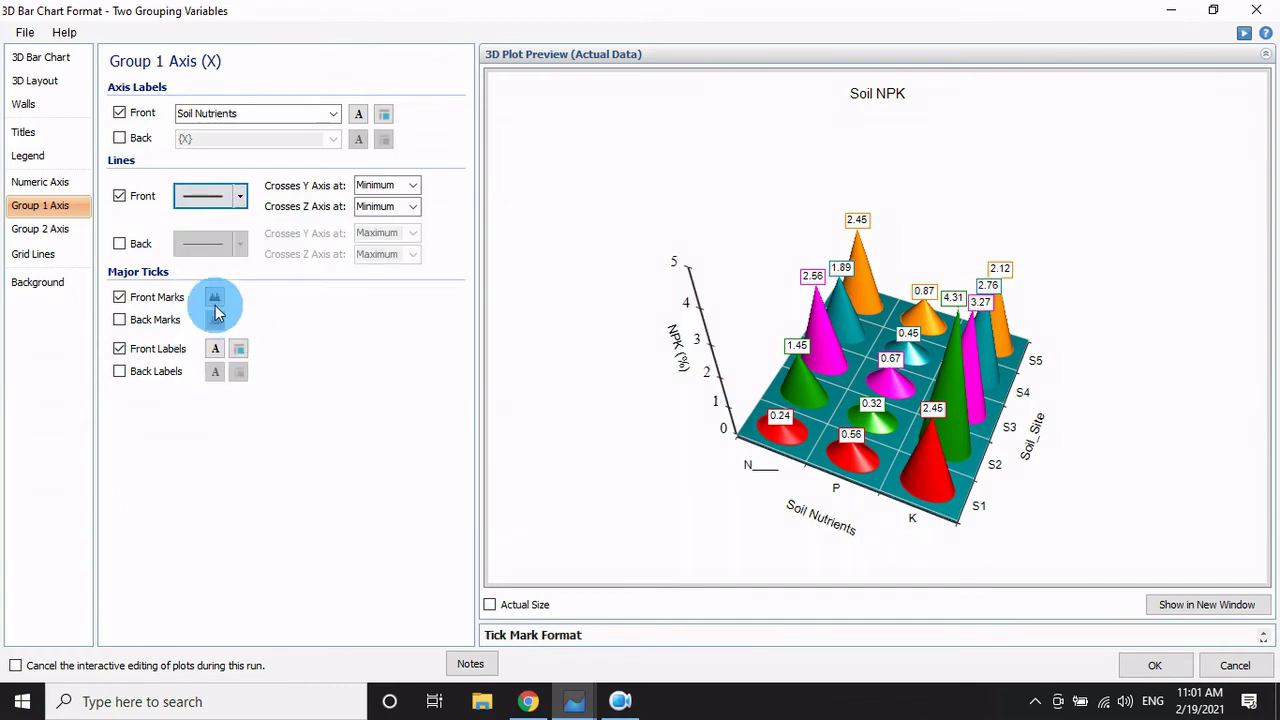
left_click(121, 245)
left_click(121, 245)
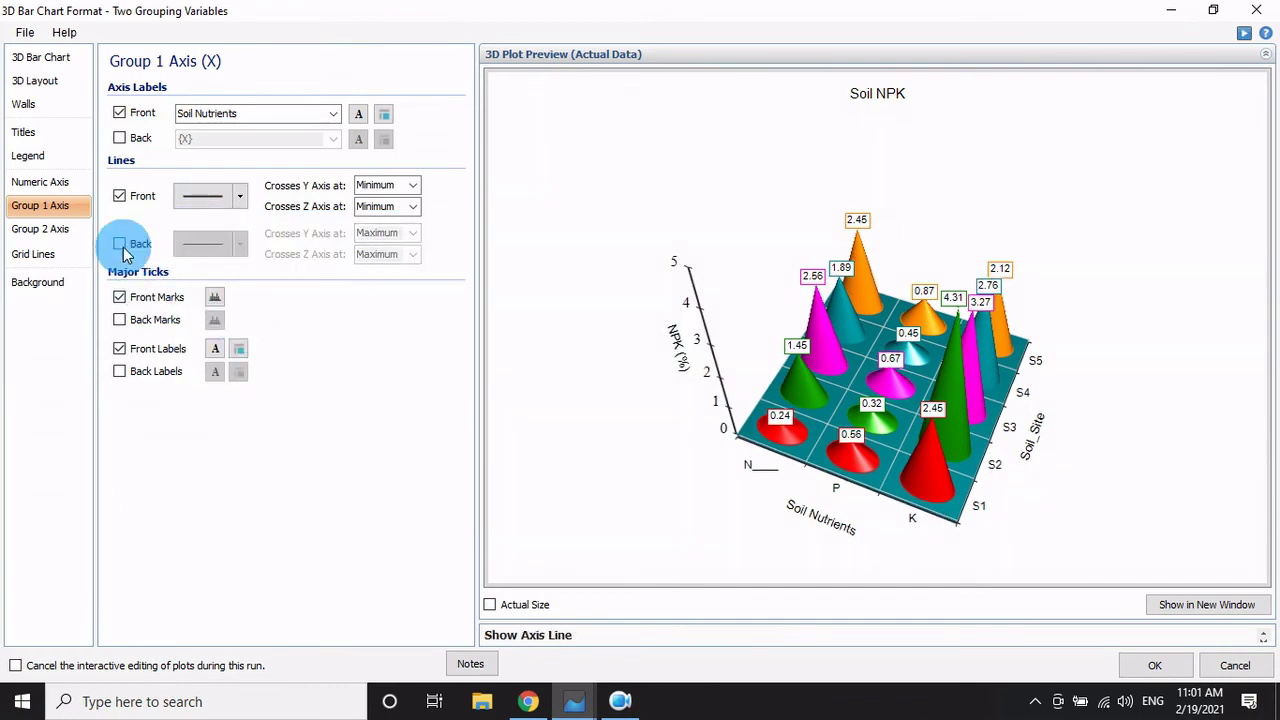
left_click(121, 297)
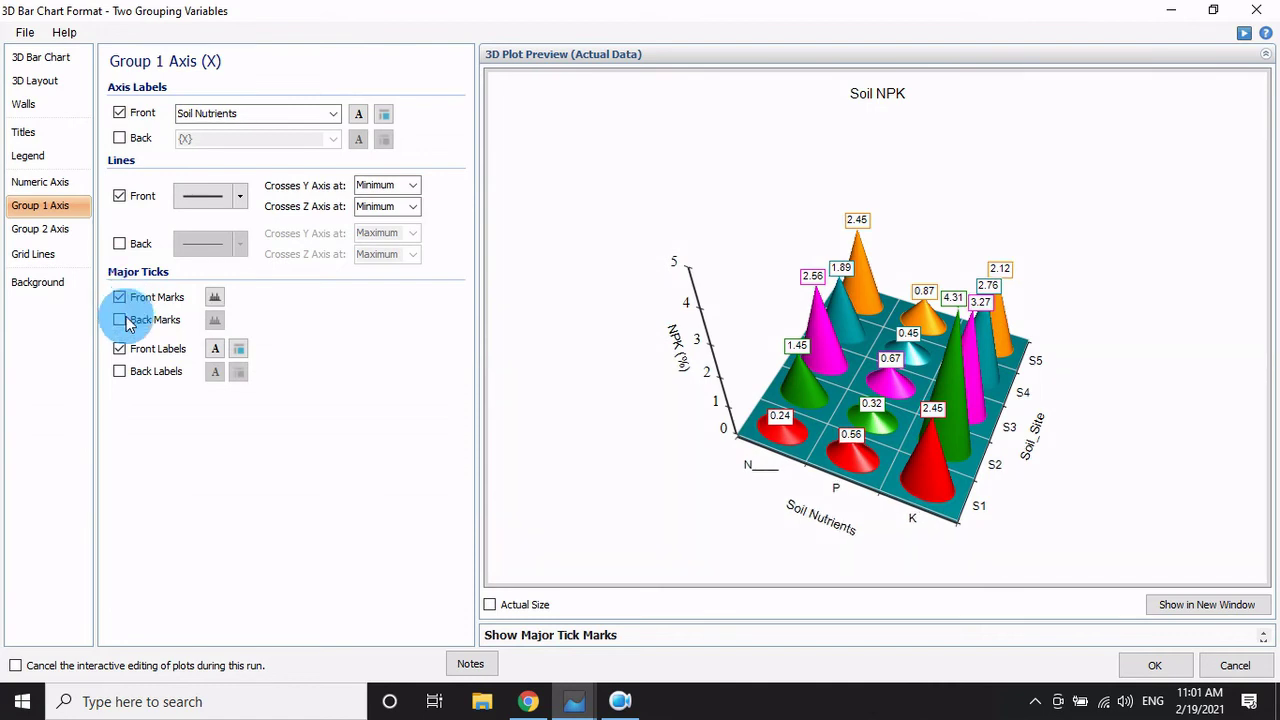
left_click(120, 349)
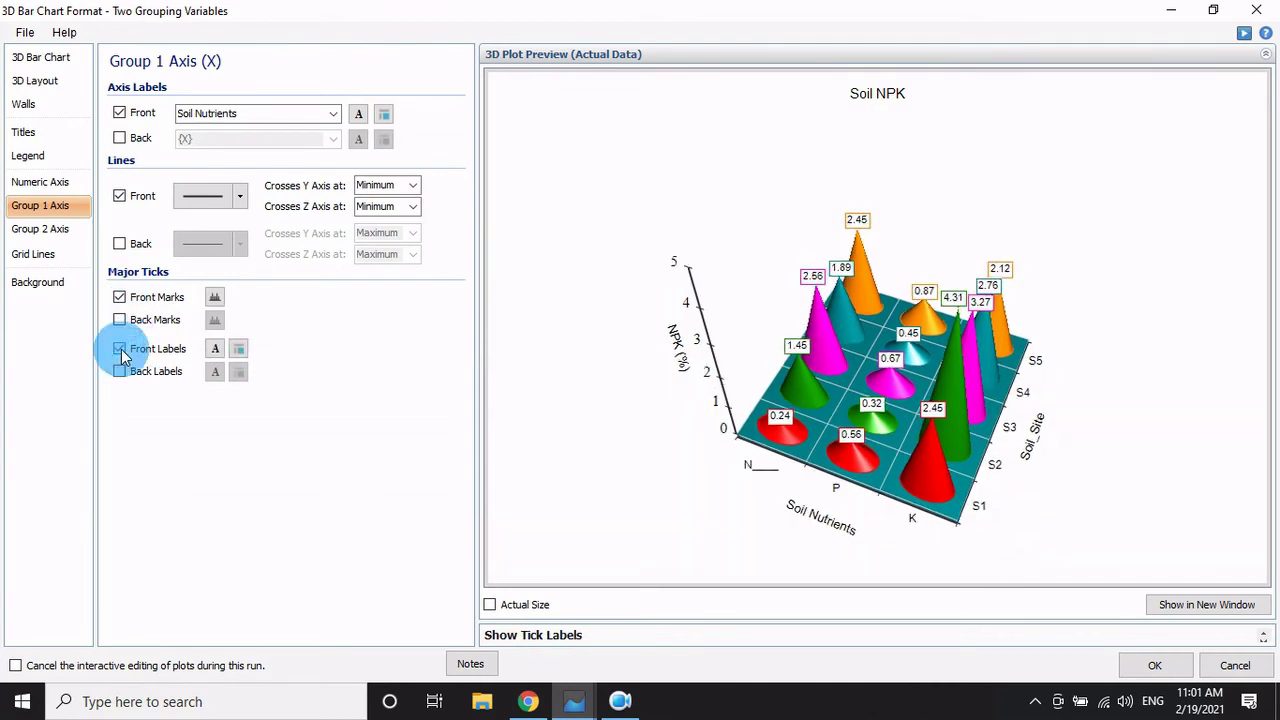
left_click(120, 349)
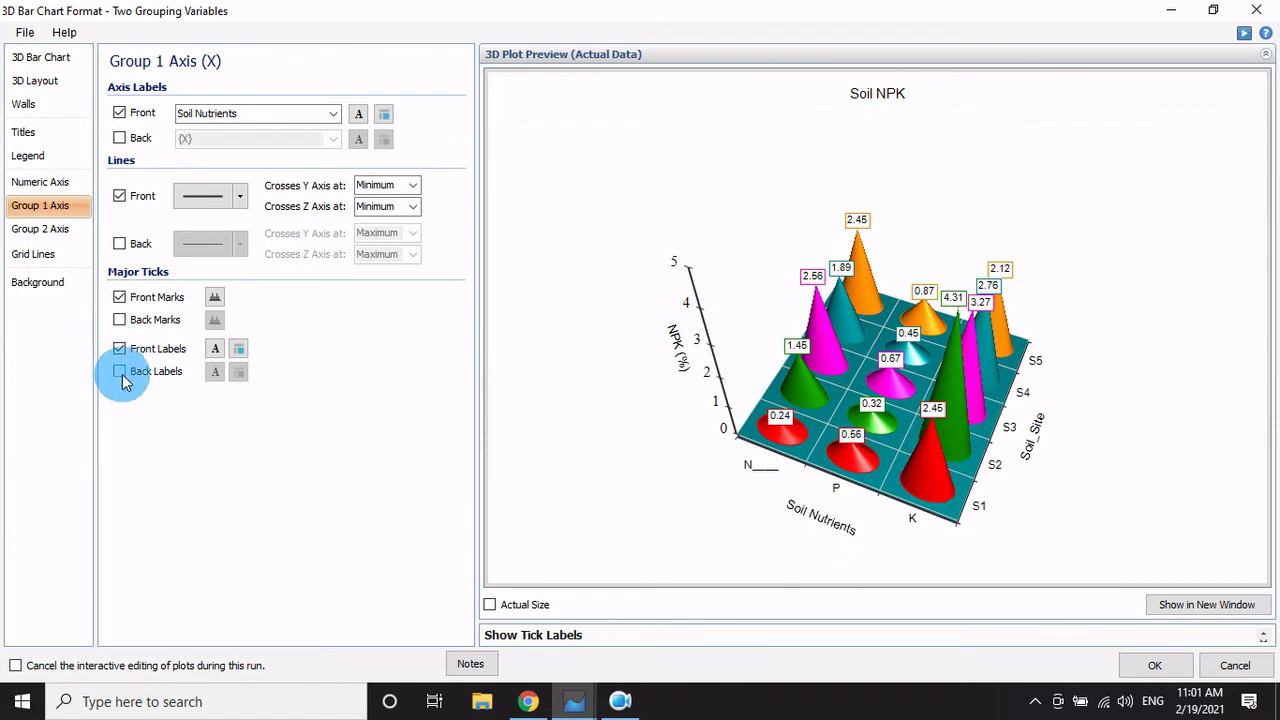
Step: Replace the Soil_Site axis title with 'Soil Sites' in 12-point Times New Roman
left_click(60, 238)
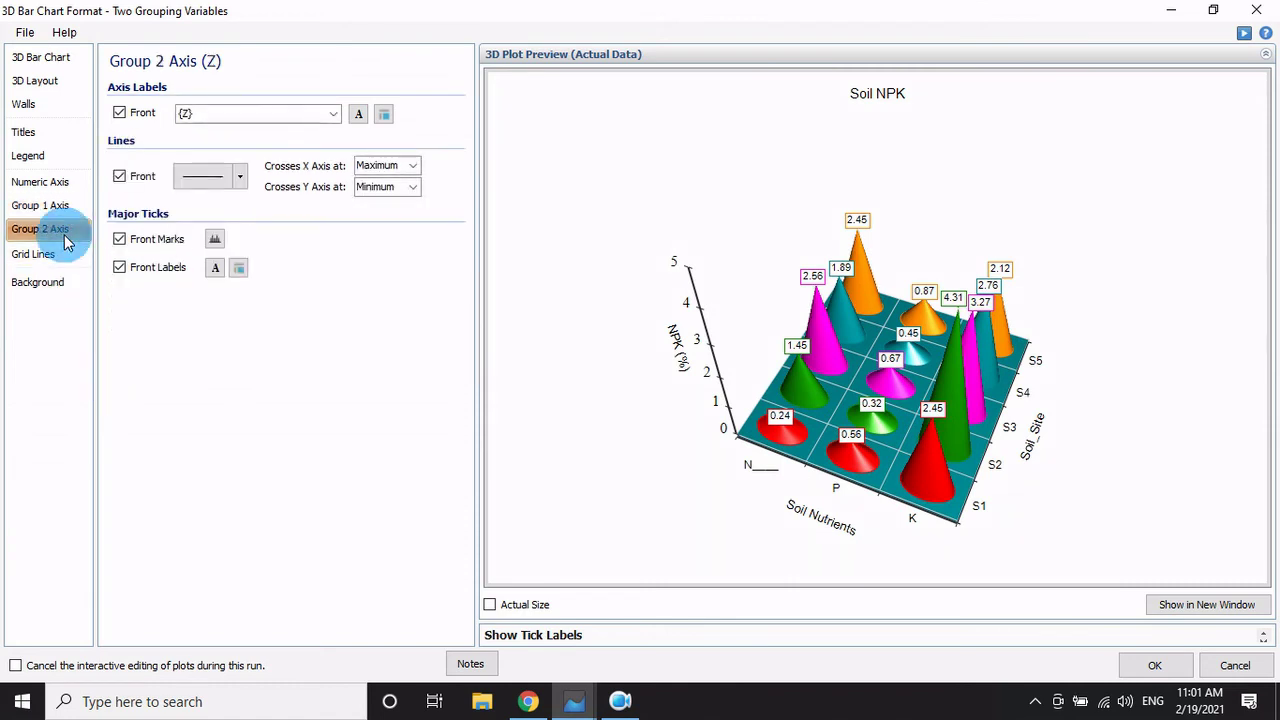
left_click(130, 115)
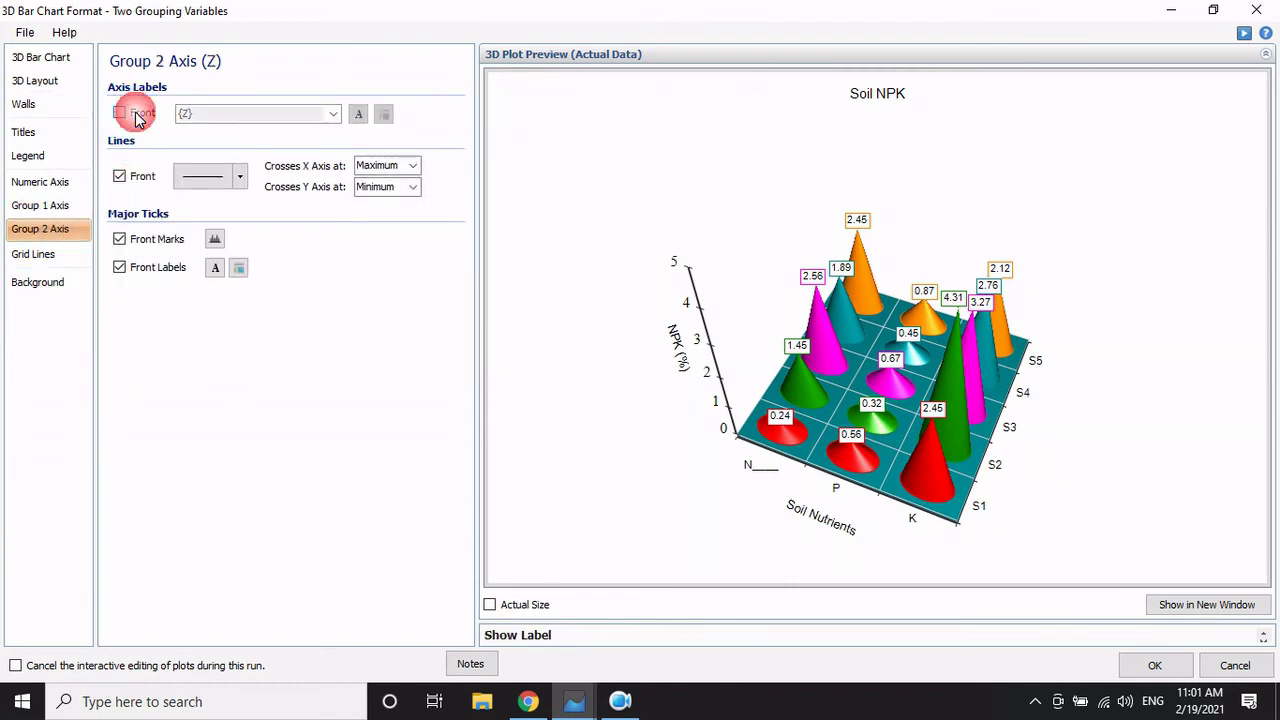
left_click(139, 117)
left_click(237, 120)
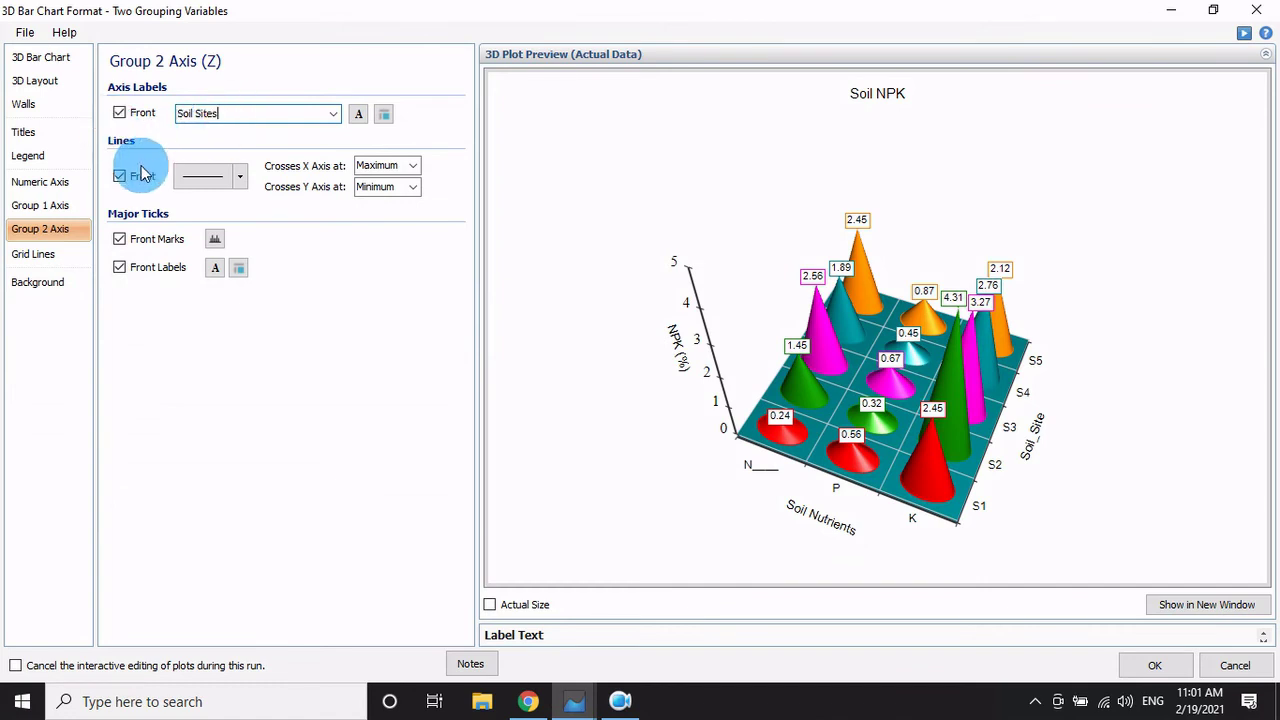
left_click(356, 114)
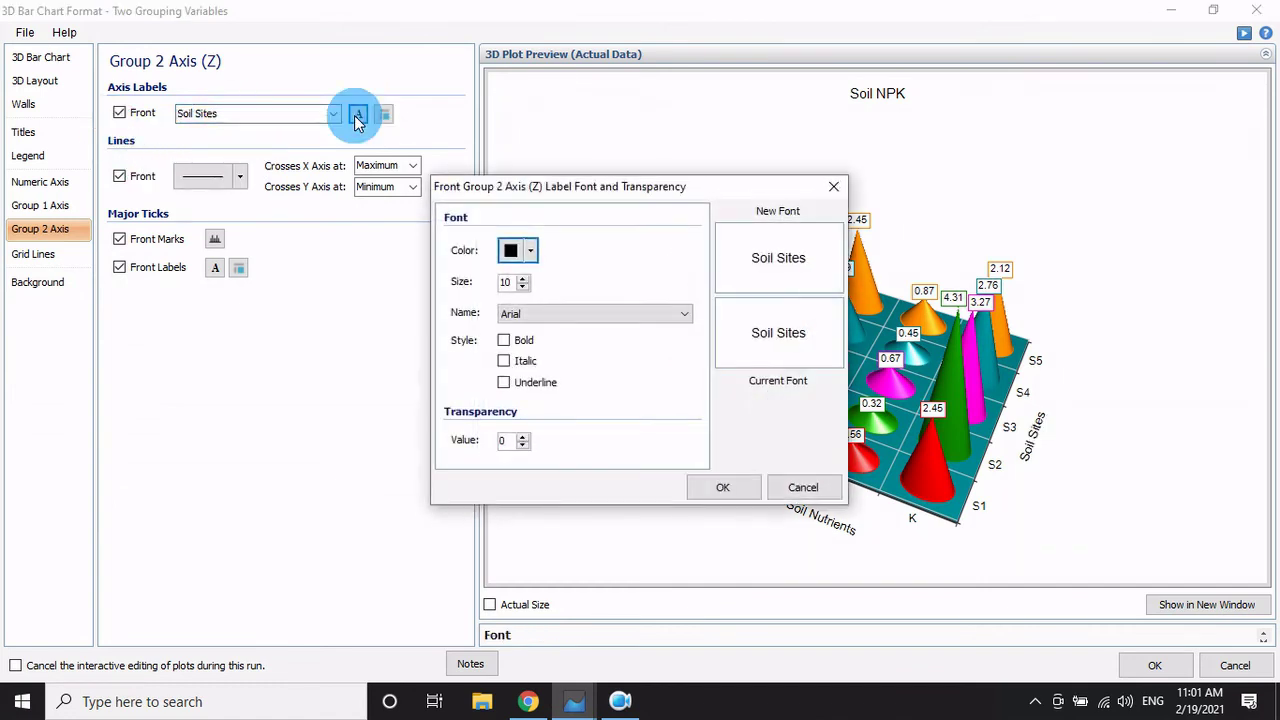
left_click(540, 315)
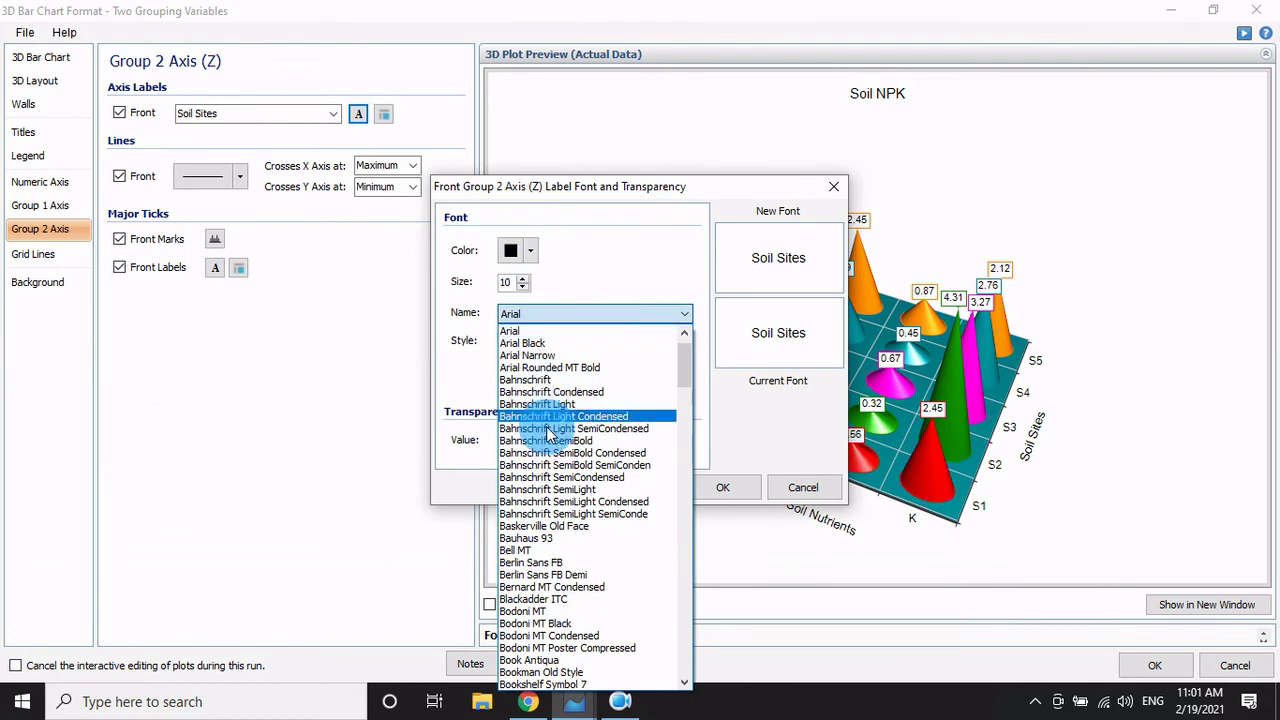
key("t")
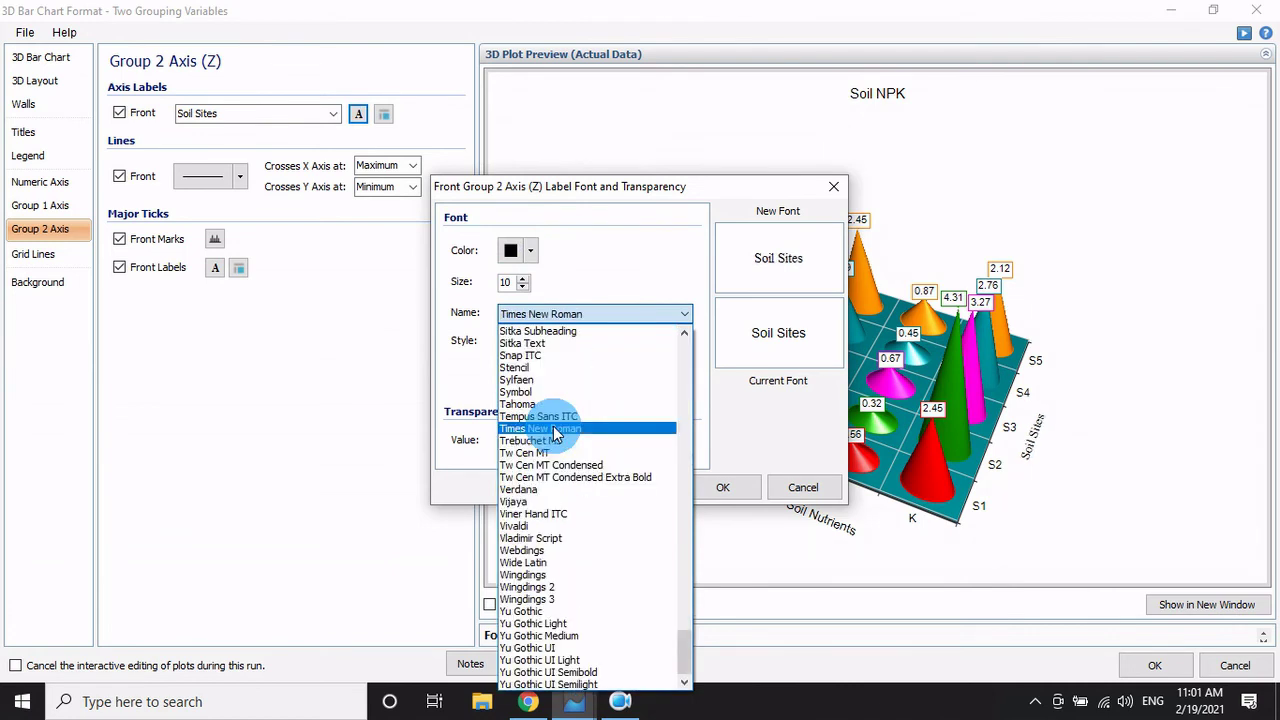
left_click(556, 429)
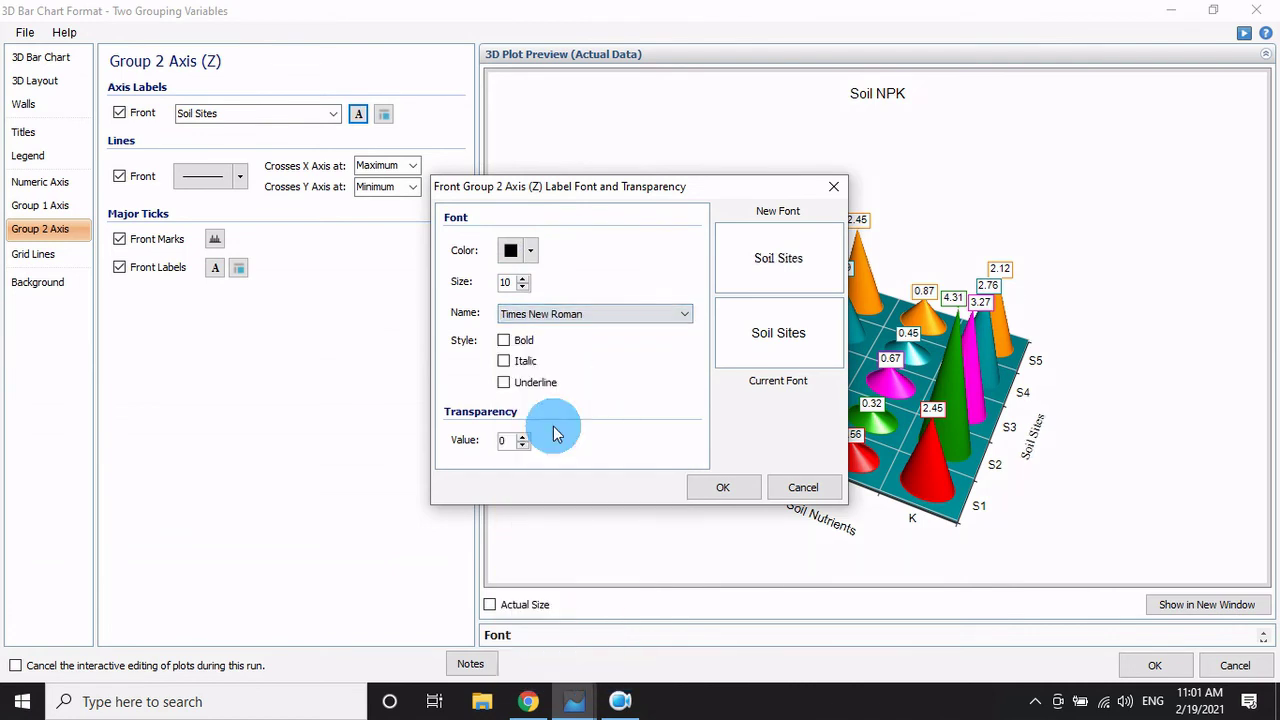
left_click(522, 279)
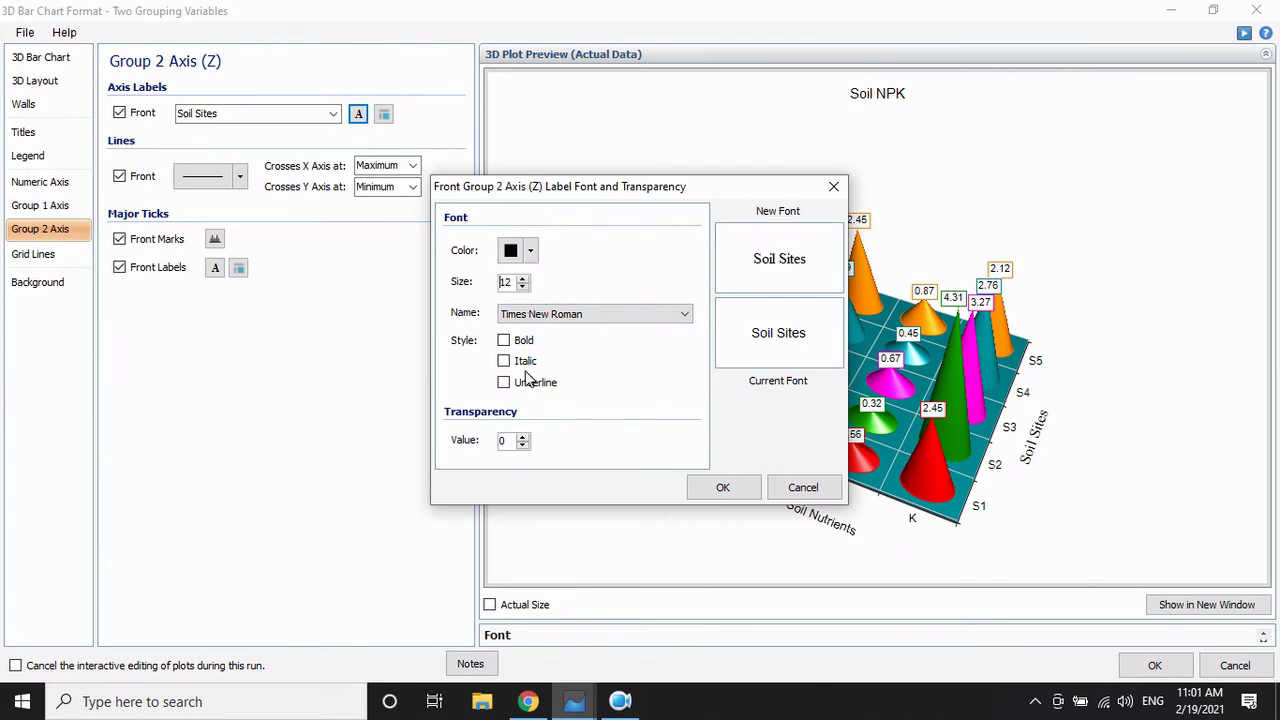
left_click(740, 490)
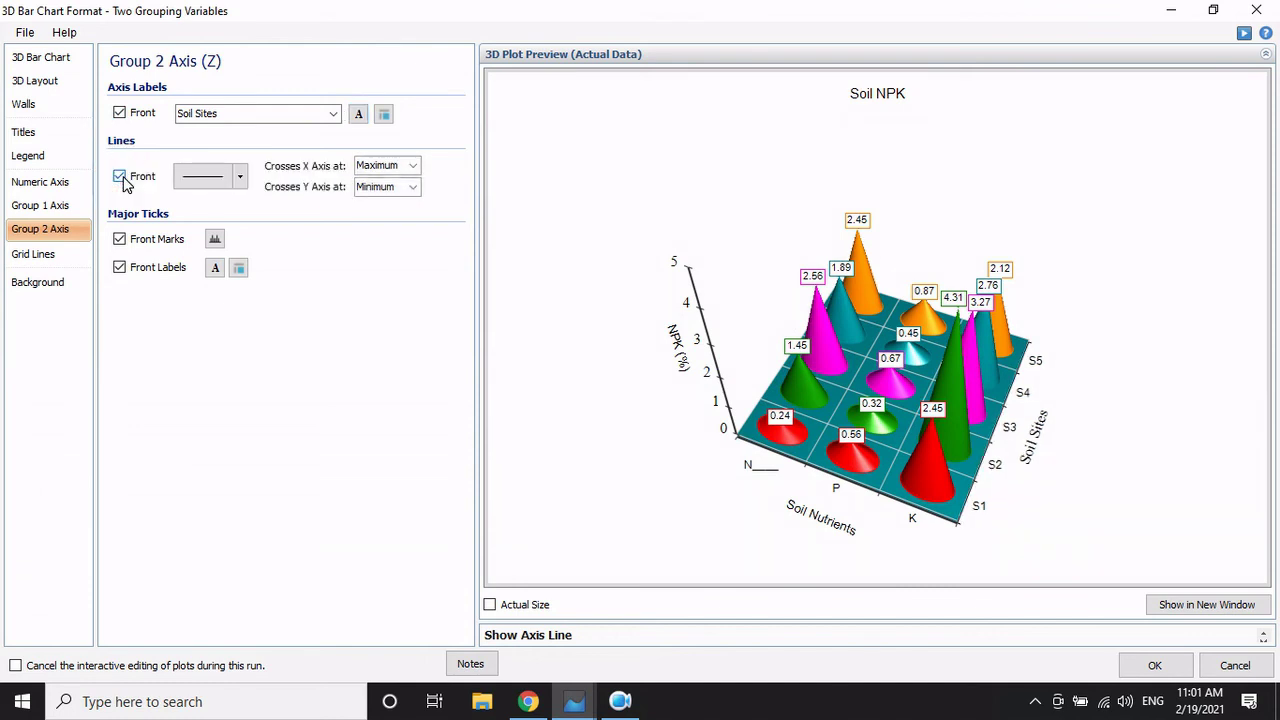
Step: Pick a new line style for the site axis, keeping its tick marks on
left_click(240, 180)
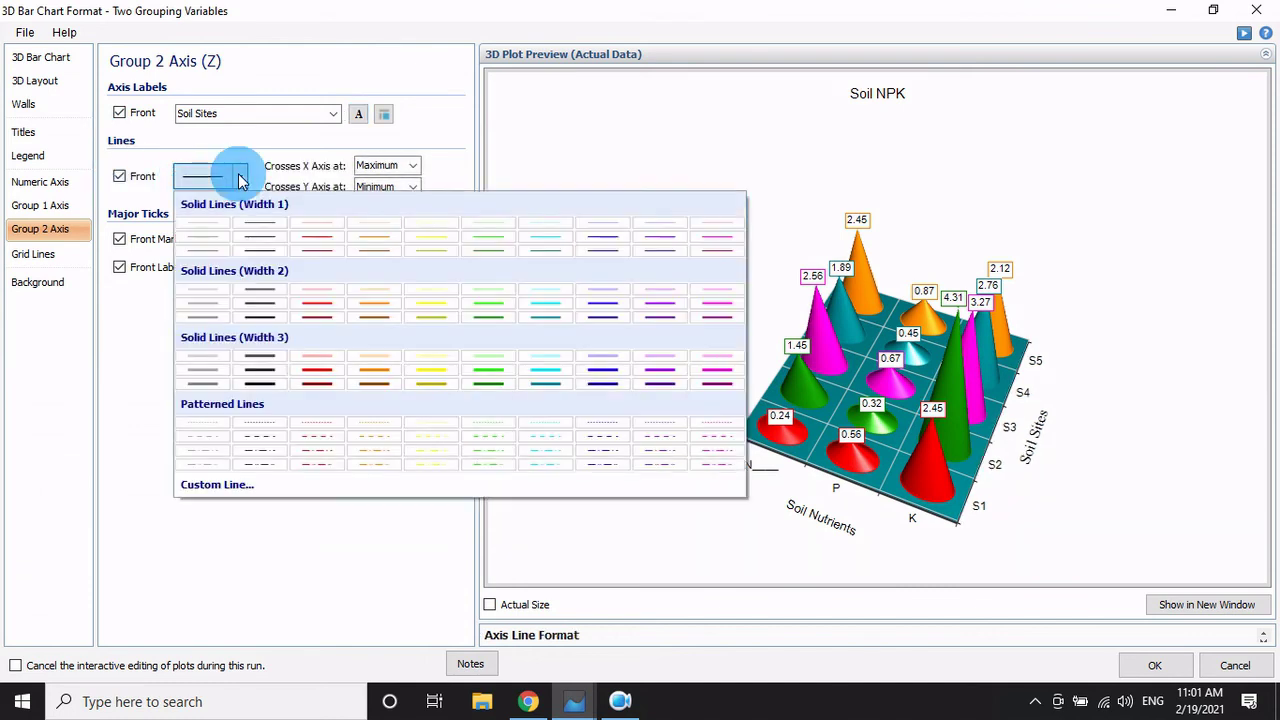
left_click(257, 302)
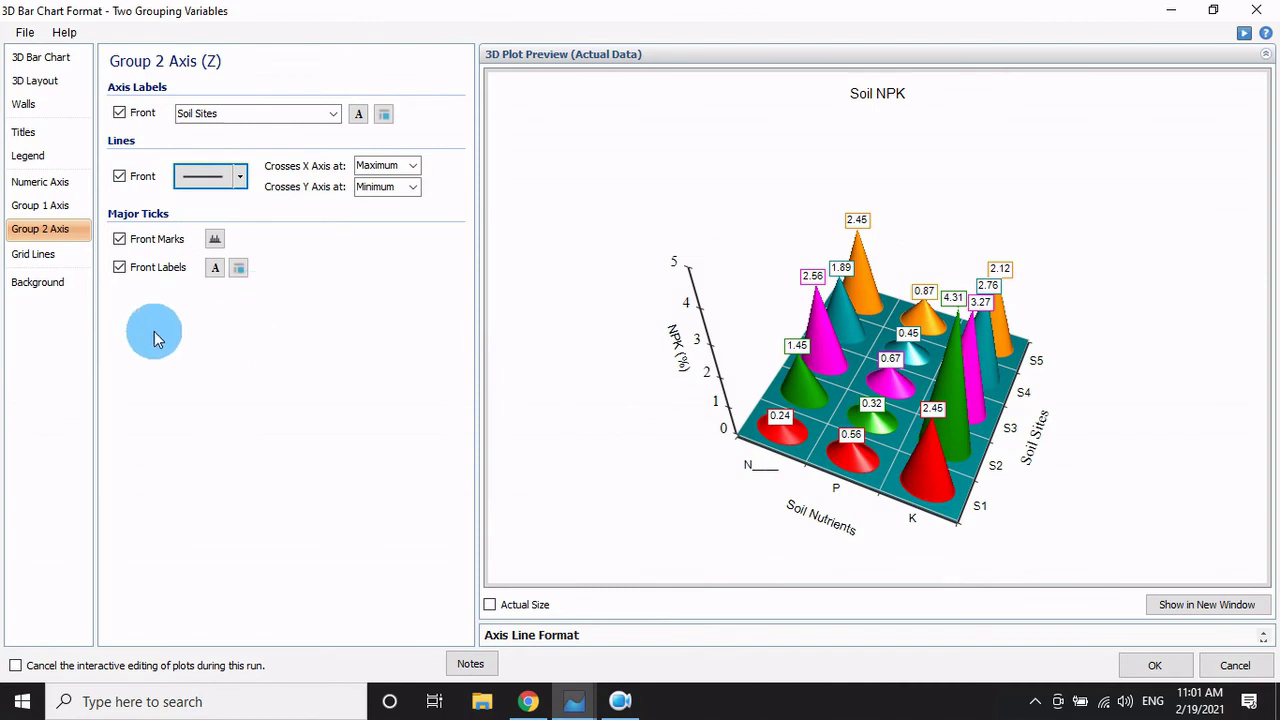
left_click(128, 241)
left_click(121, 239)
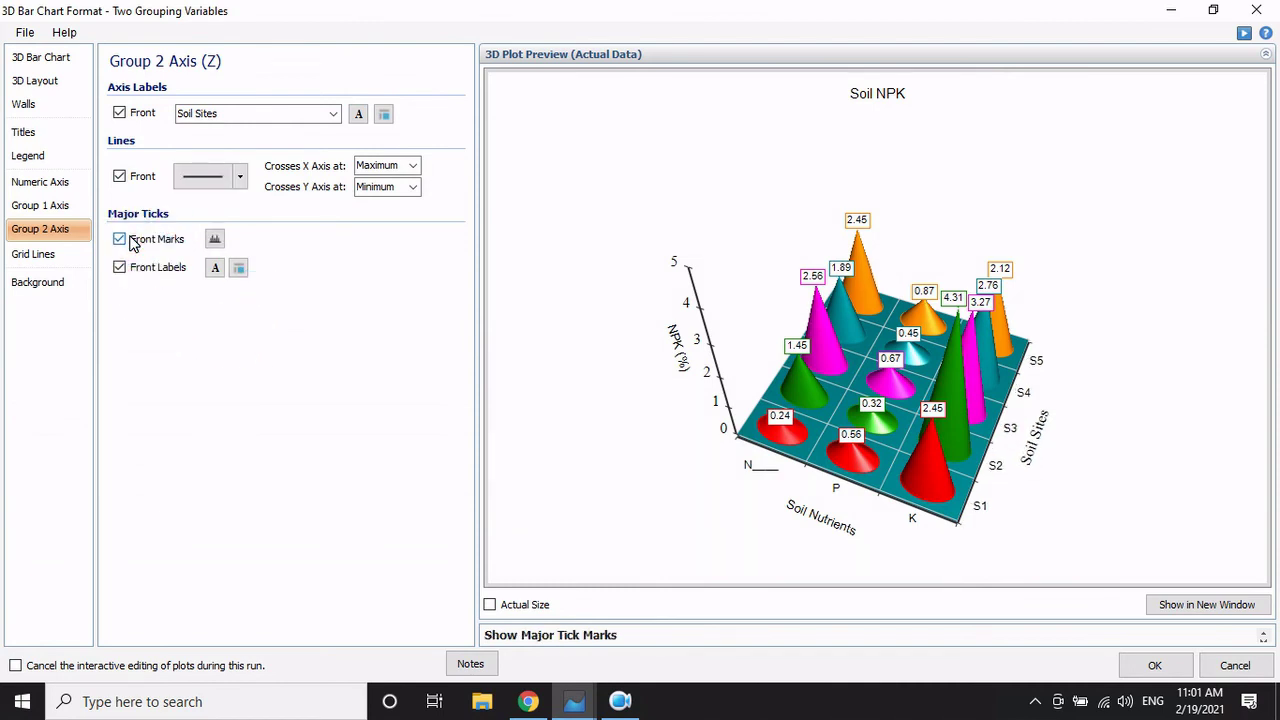
Step: Move the NPK axis grid lines from major ticks to minor ticks
left_click(56, 259)
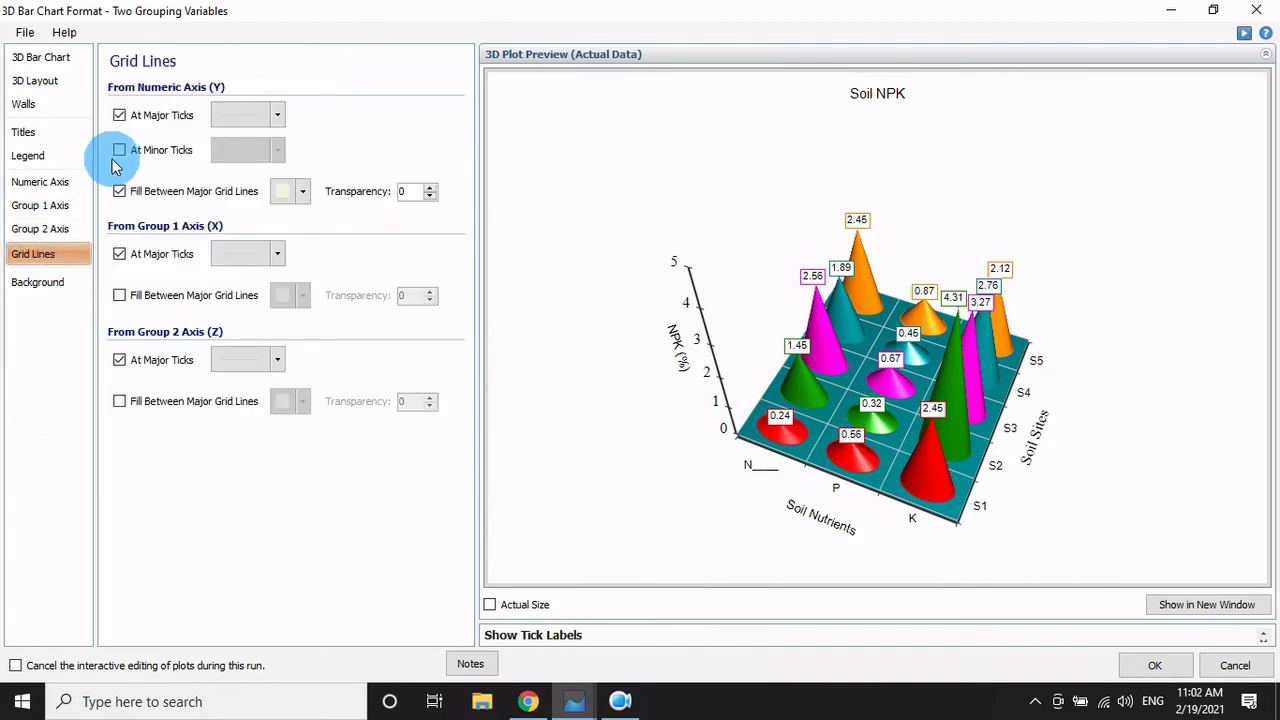
left_click(119, 116)
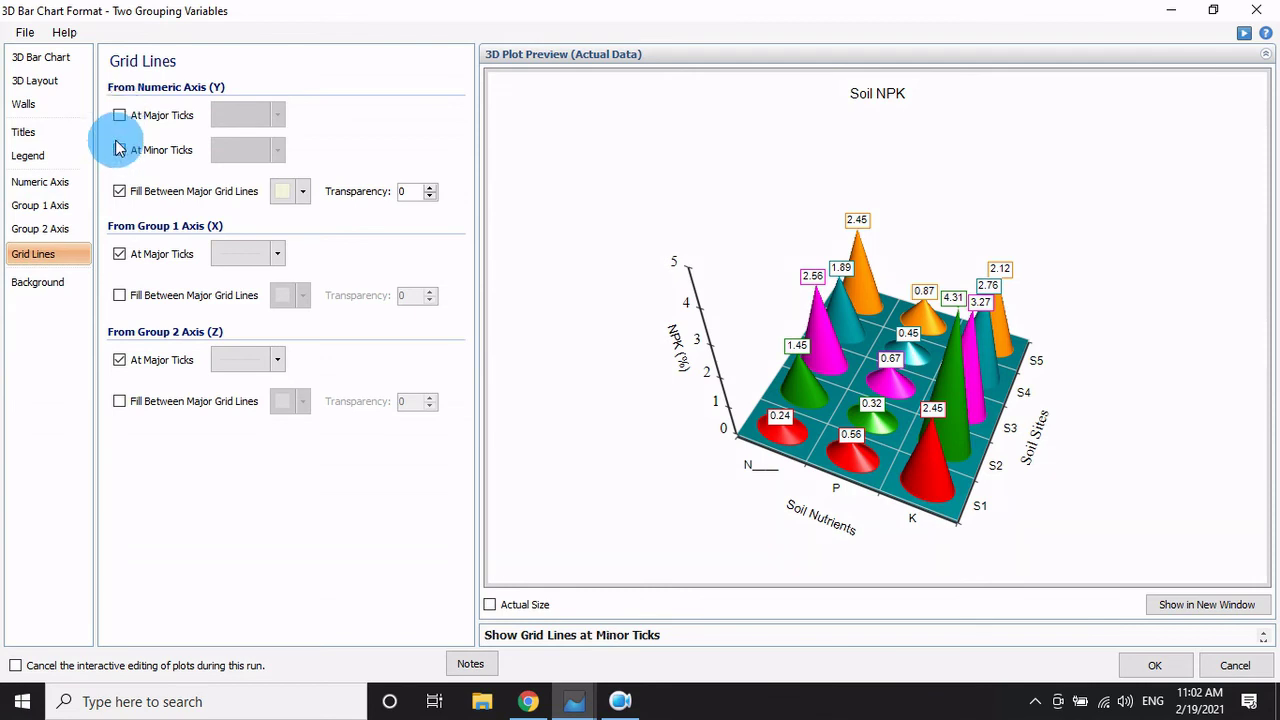
left_click(43, 283)
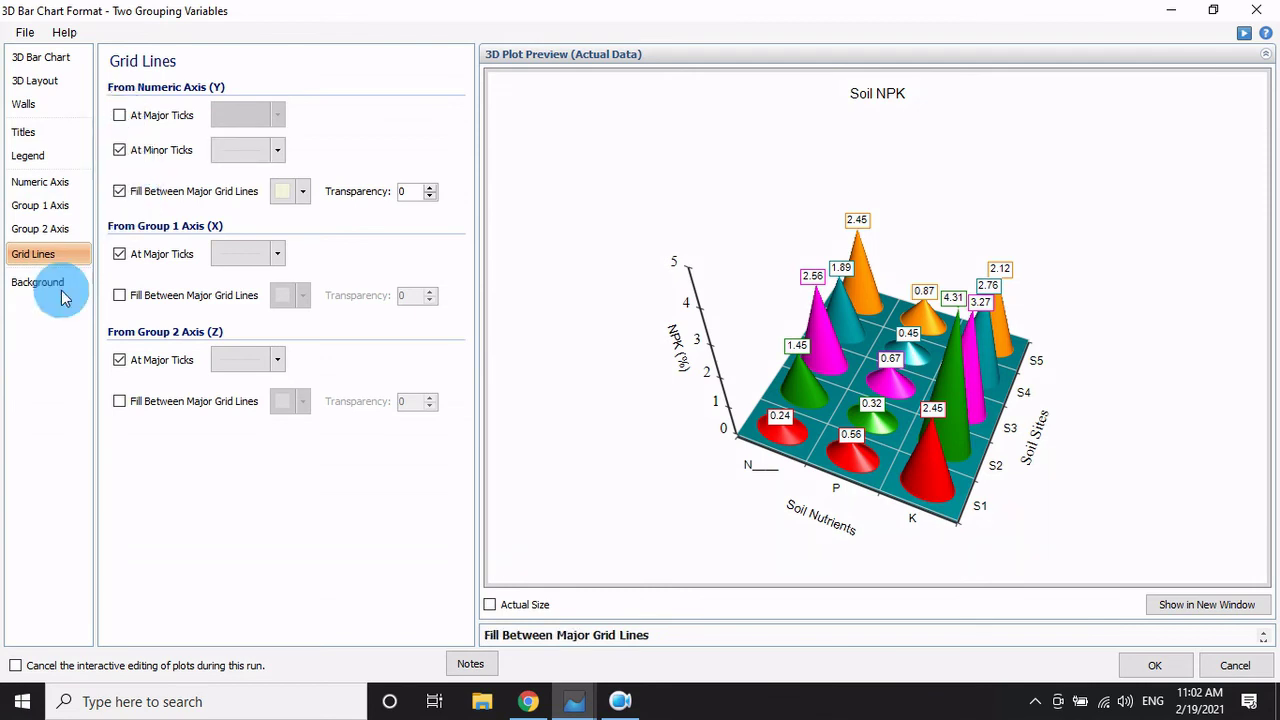
Step: Set the background fill to white after trying dark grey, leaving Background Frame unchecked
left_click(201, 124)
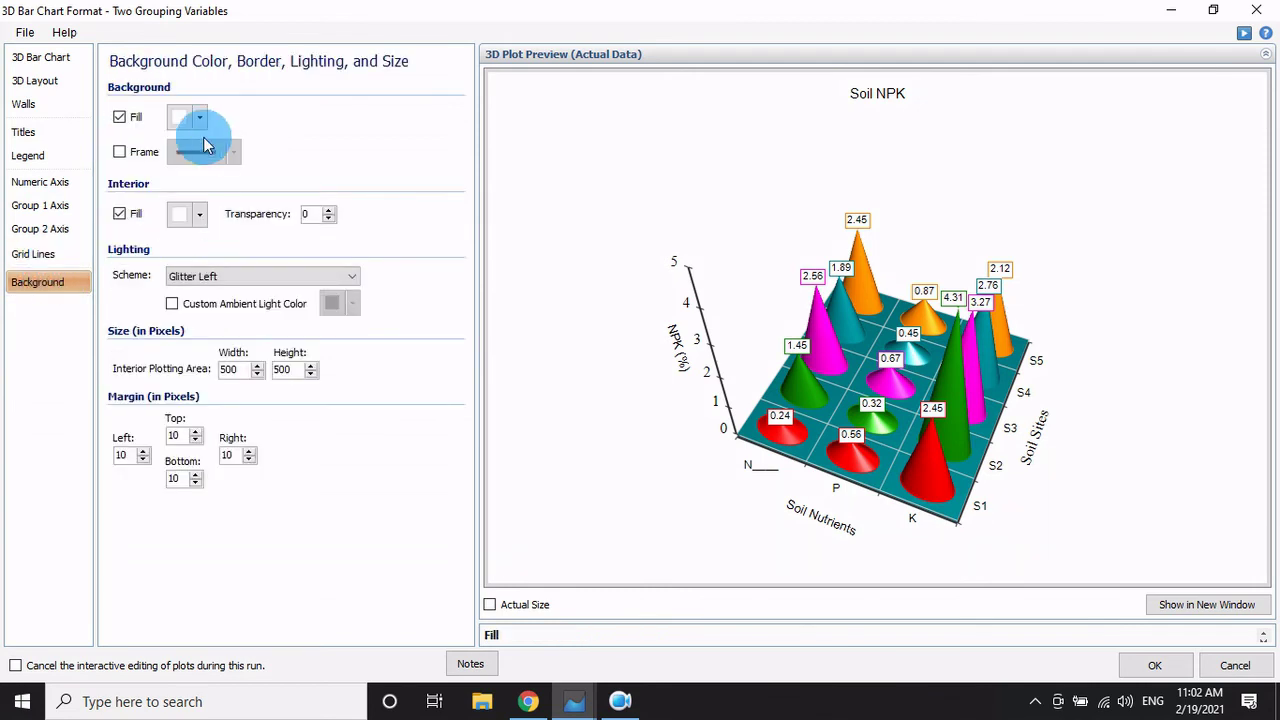
left_click(195, 155)
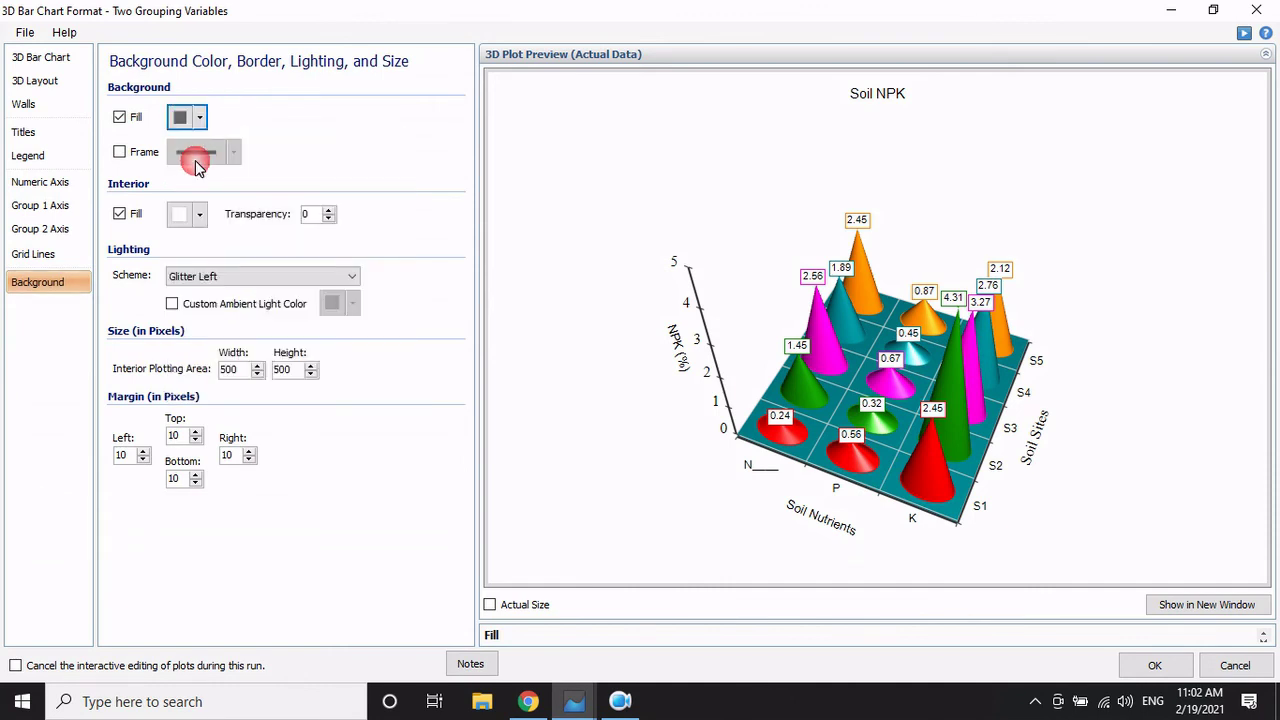
left_click(195, 117)
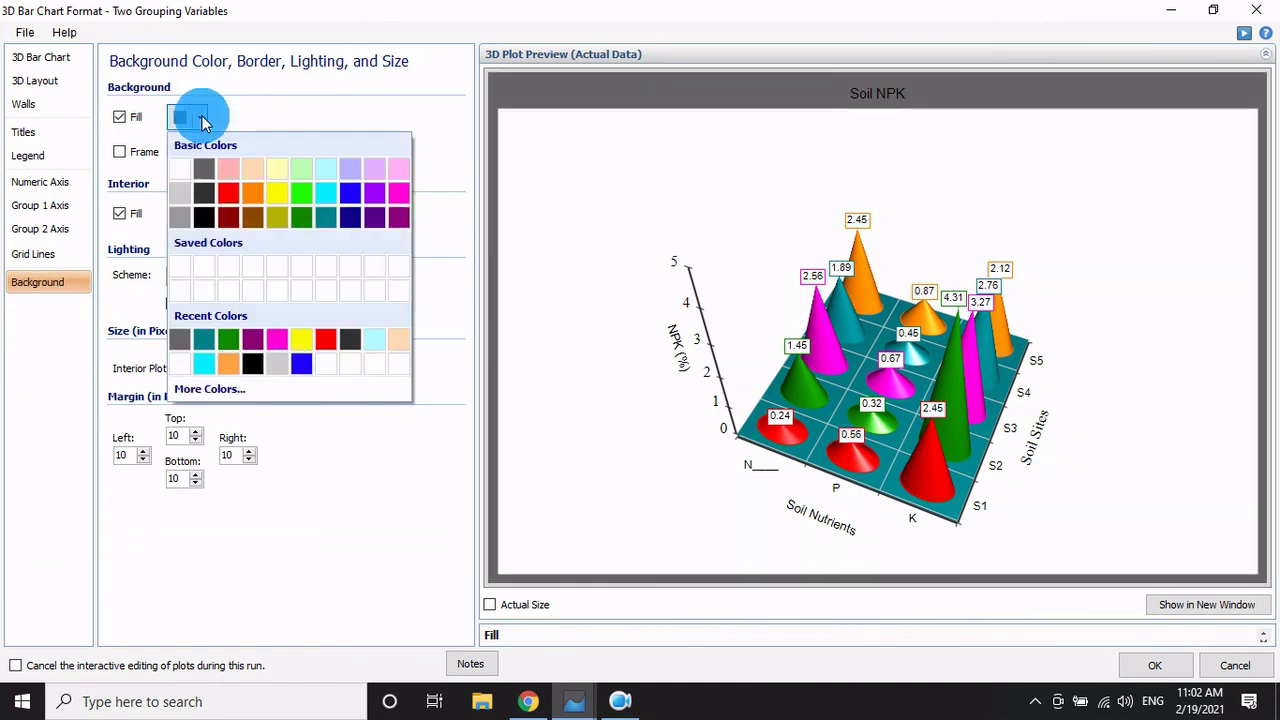
left_click(180, 172)
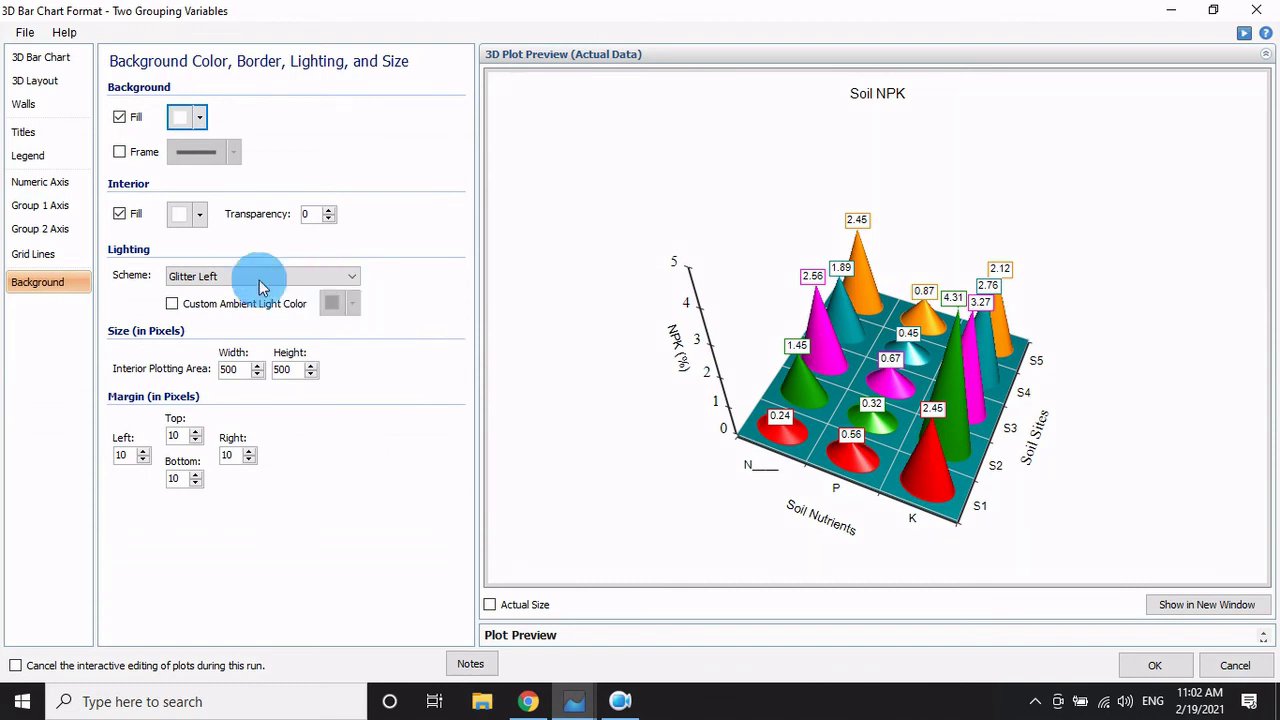
left_click(121, 153)
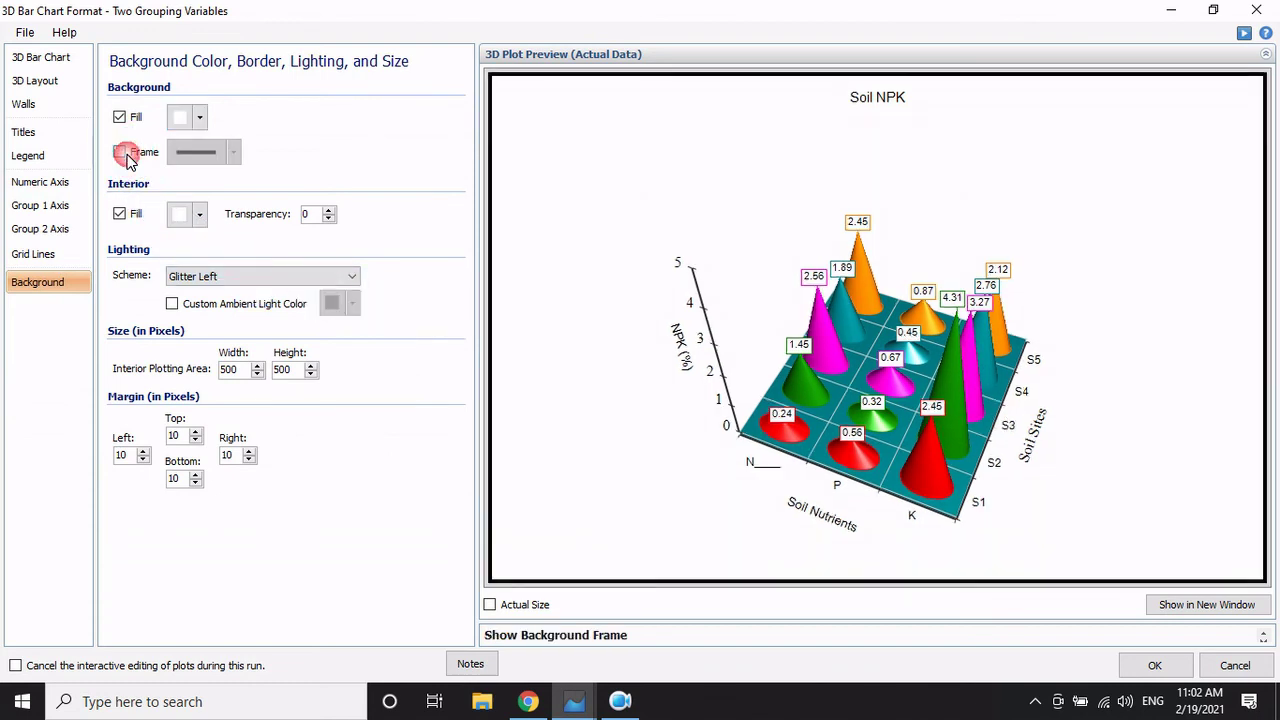
left_click(121, 153)
left_click(121, 153)
left_click(121, 153)
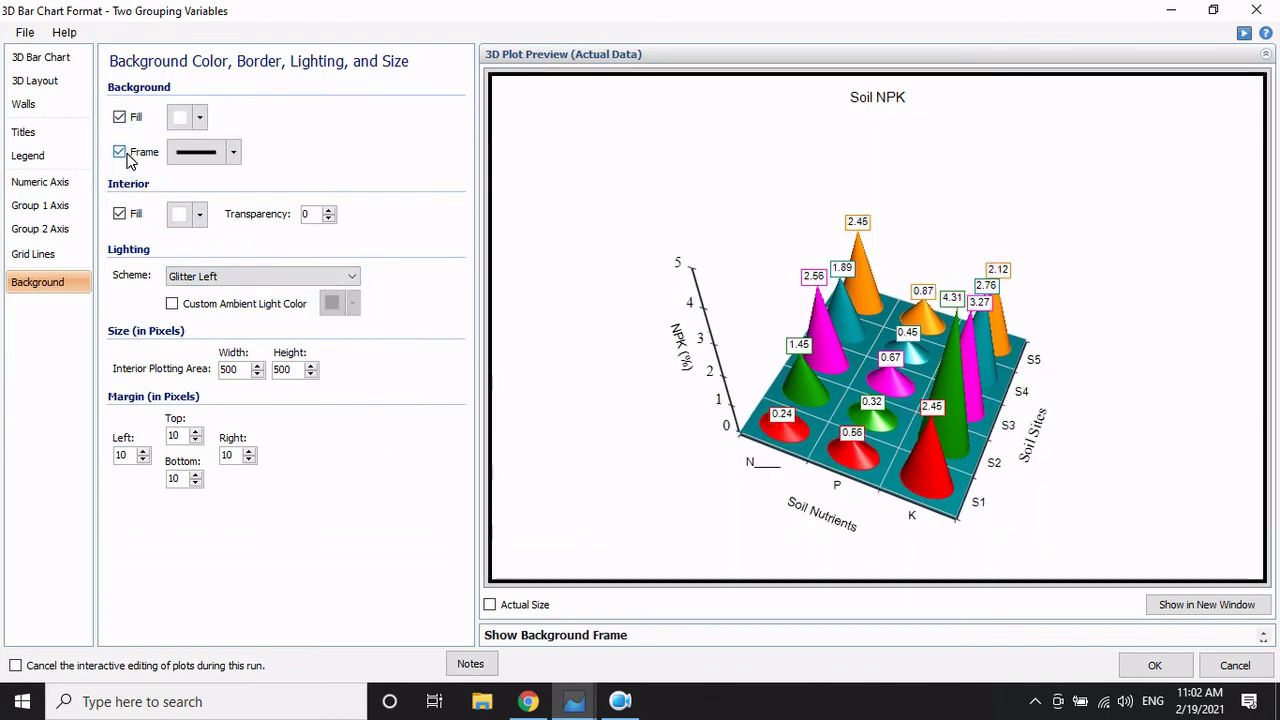
left_click(121, 153)
left_click(121, 153)
left_click(121, 153)
left_click(121, 153)
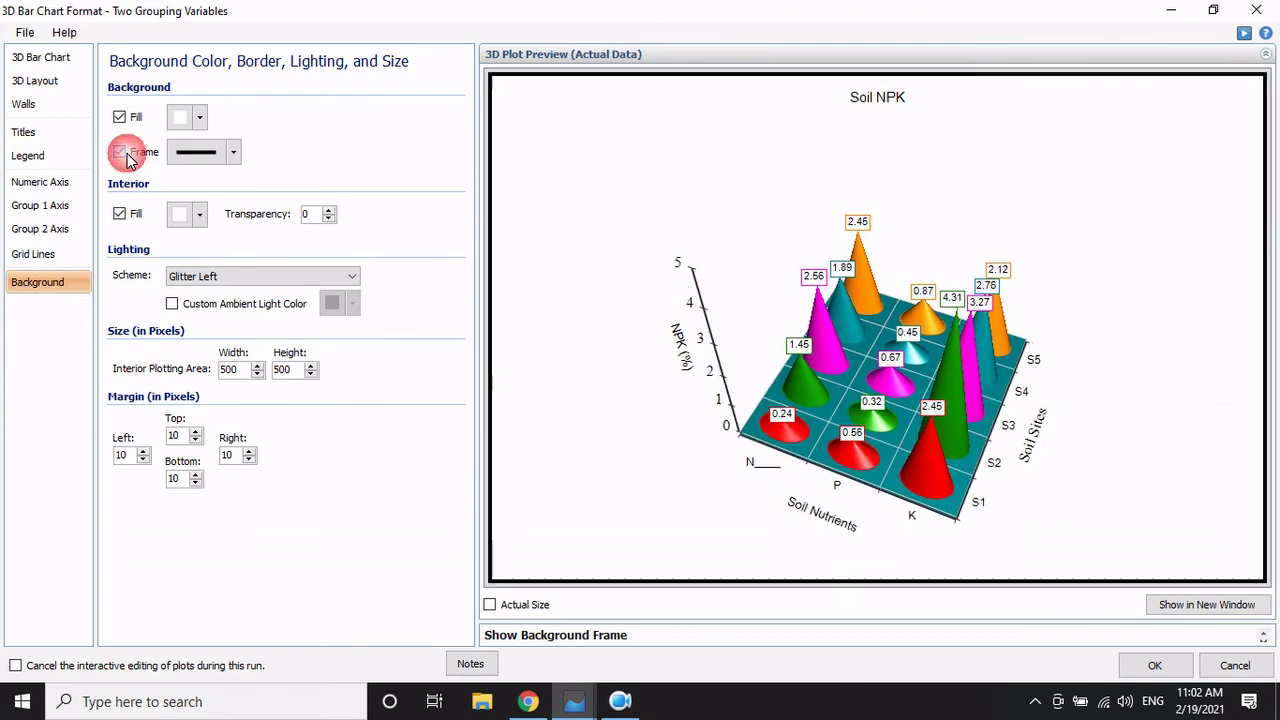
left_click(121, 153)
Step: Try dark grey, yellow, purple and magenta interior fills, rotate the chart, then settle on white
left_click(121, 215)
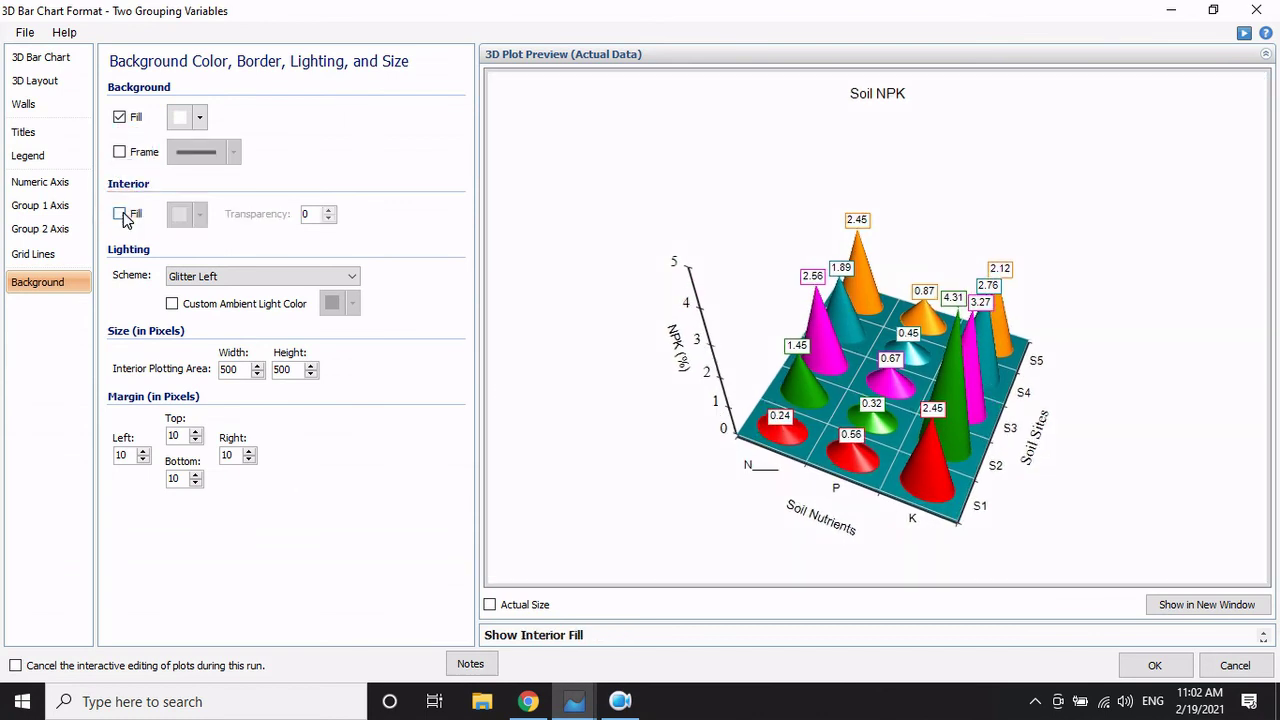
left_click(121, 215)
left_click(199, 214)
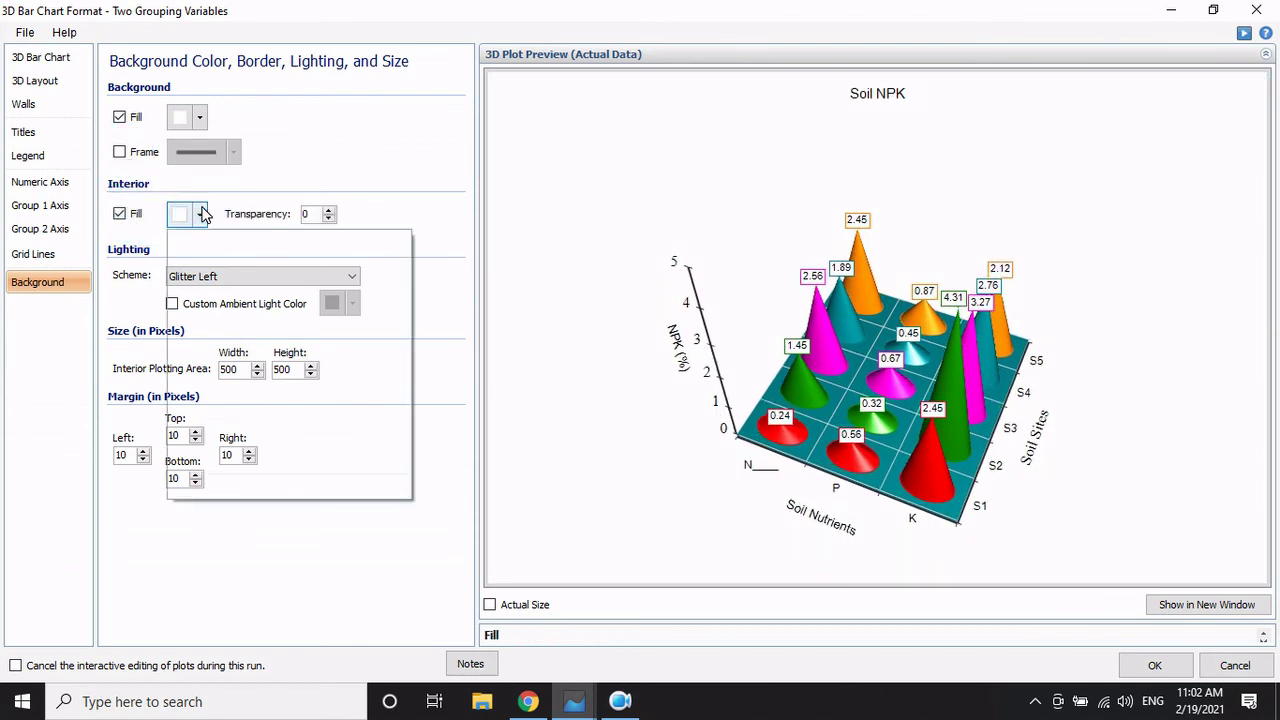
left_click(196, 266)
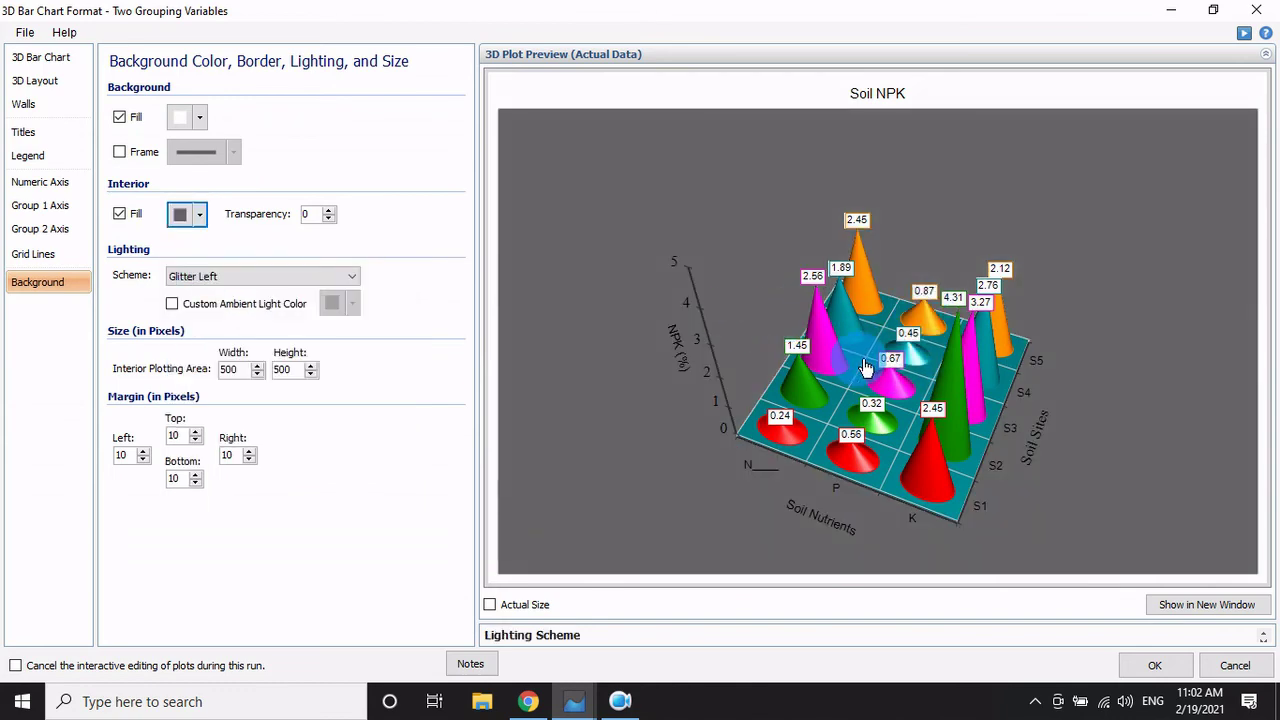
left_click_drag(866, 367, 722, 365)
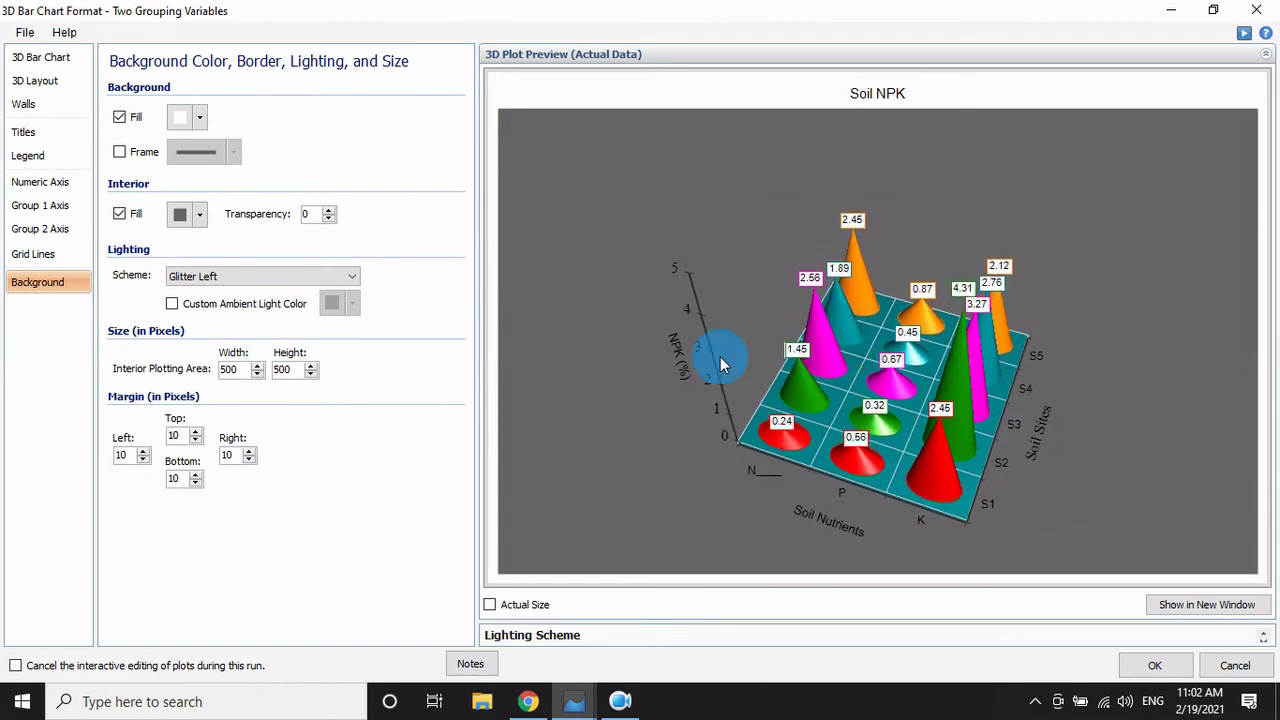
left_click(199, 214)
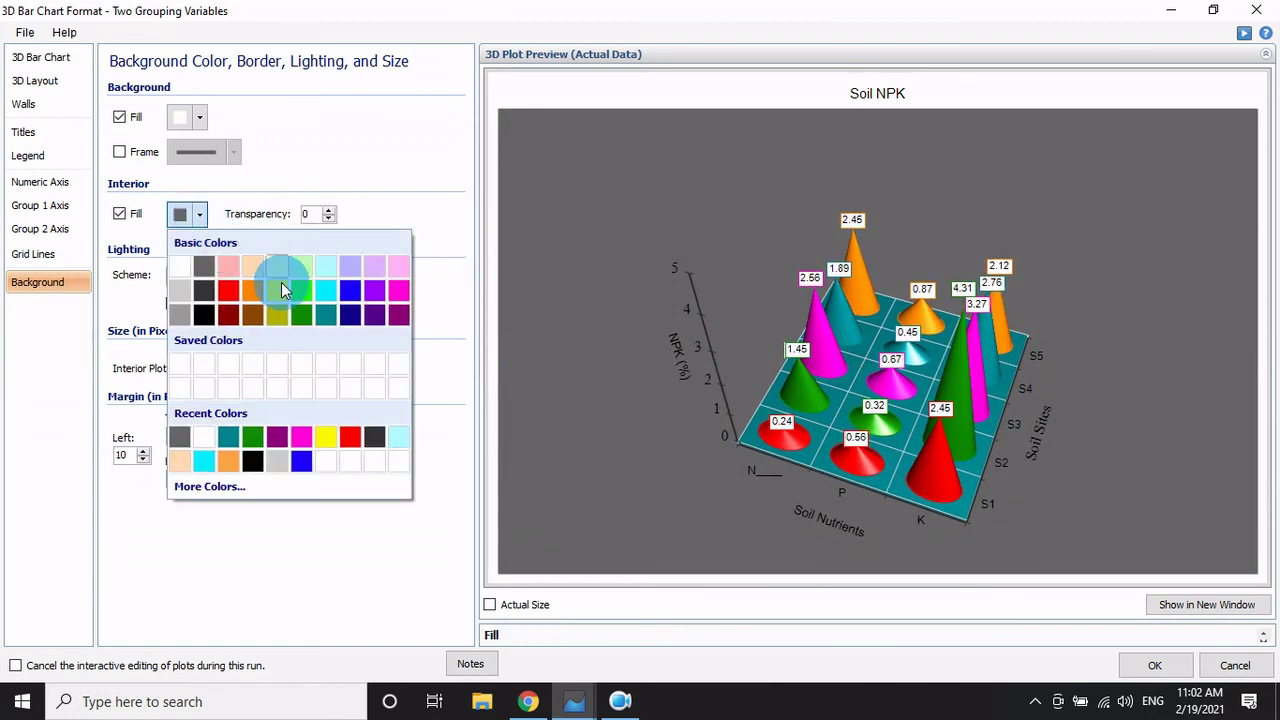
left_click(281, 288)
left_click(190, 214)
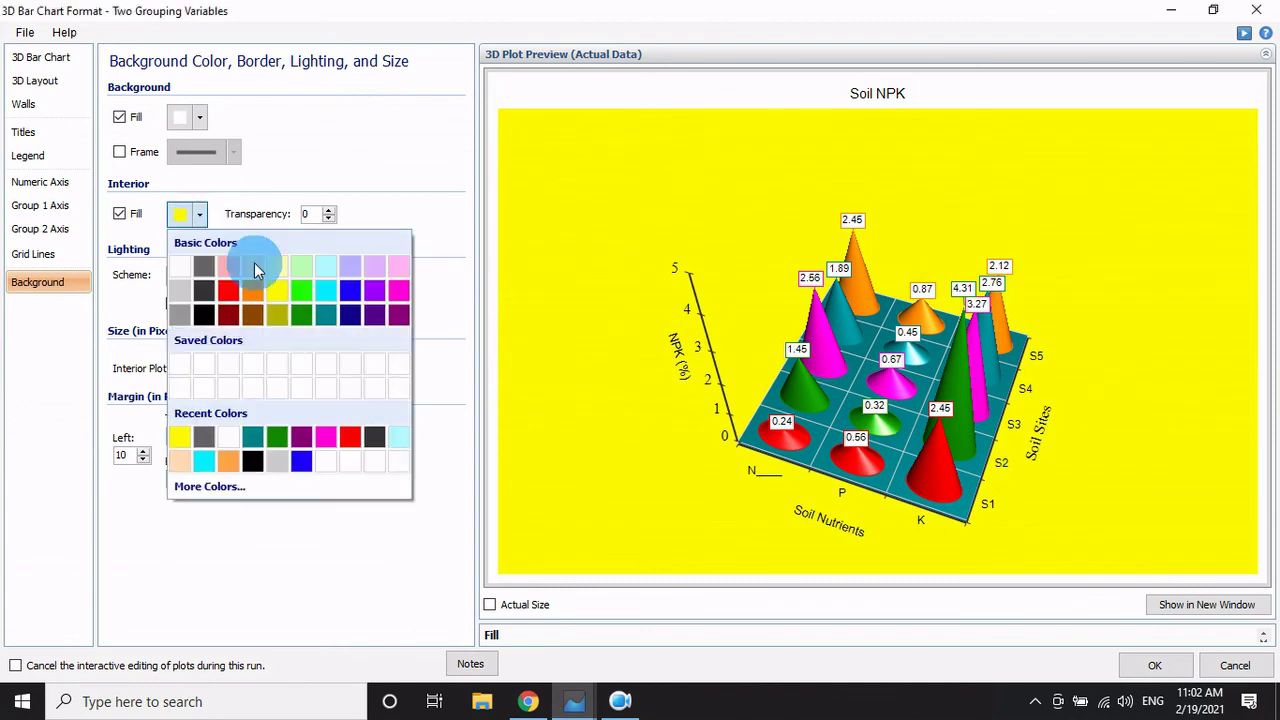
left_click(365, 315)
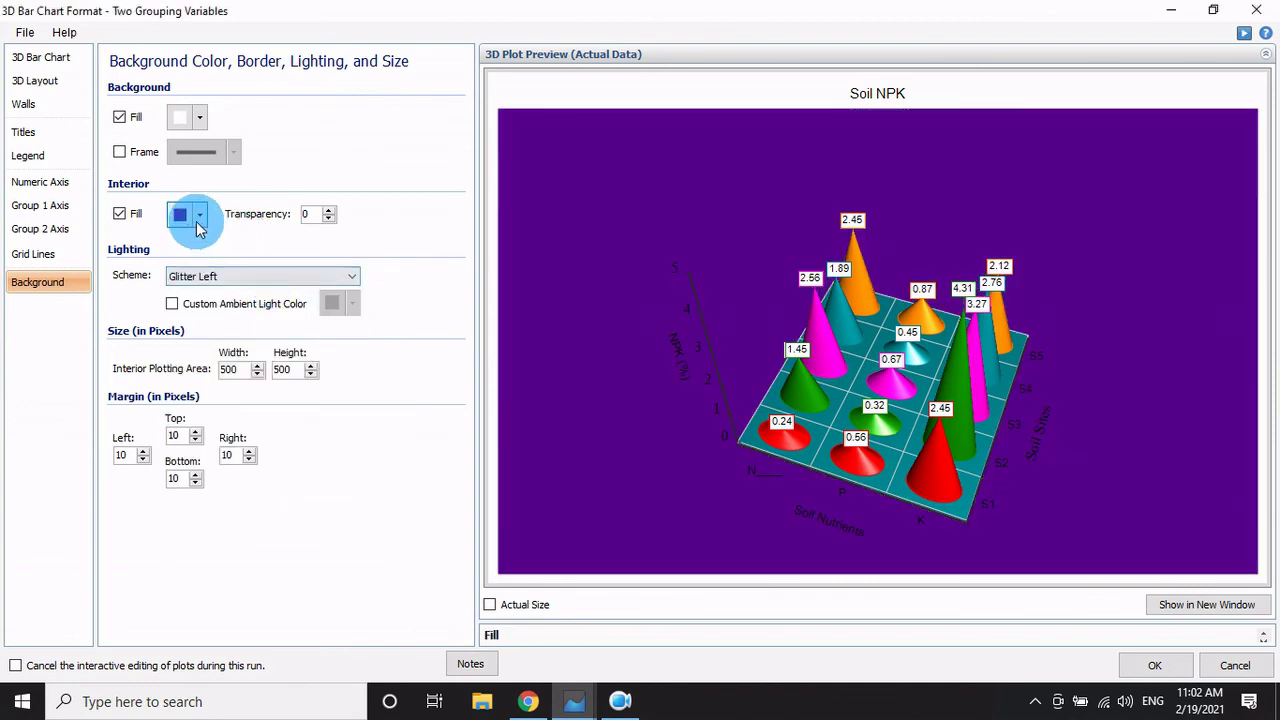
left_click(197, 224)
left_click(393, 319)
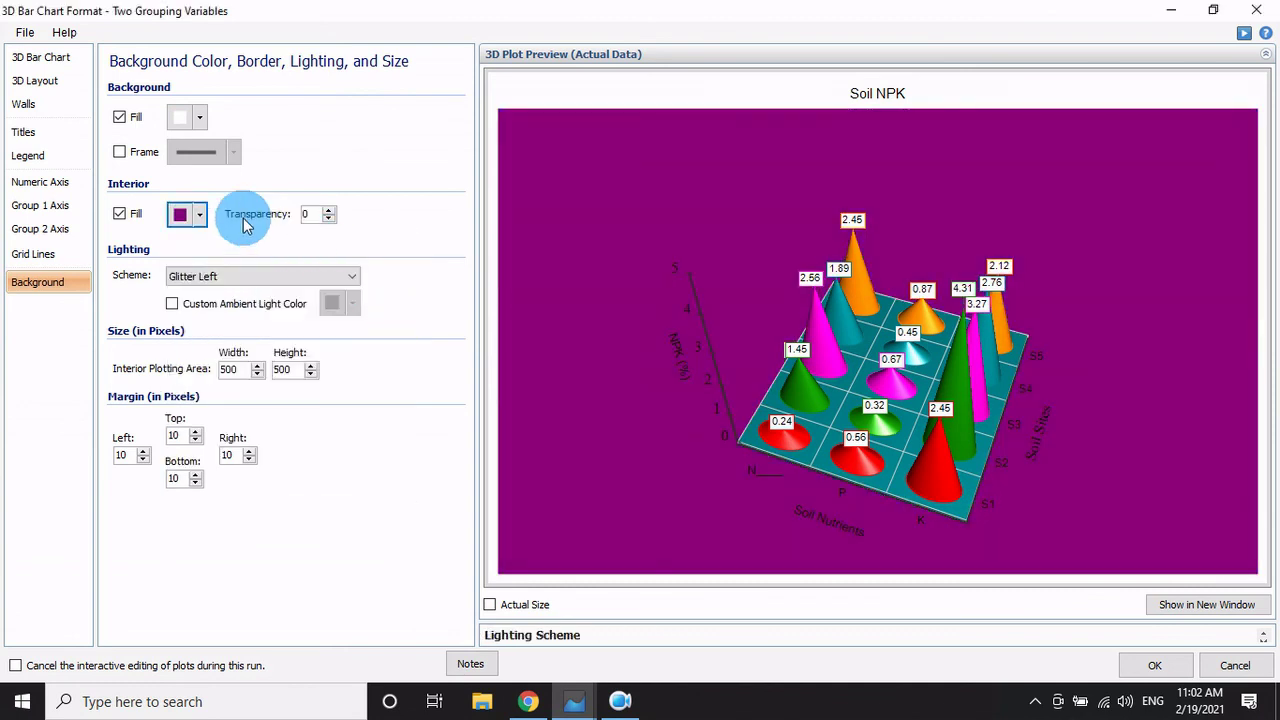
left_click(192, 214)
left_click(183, 277)
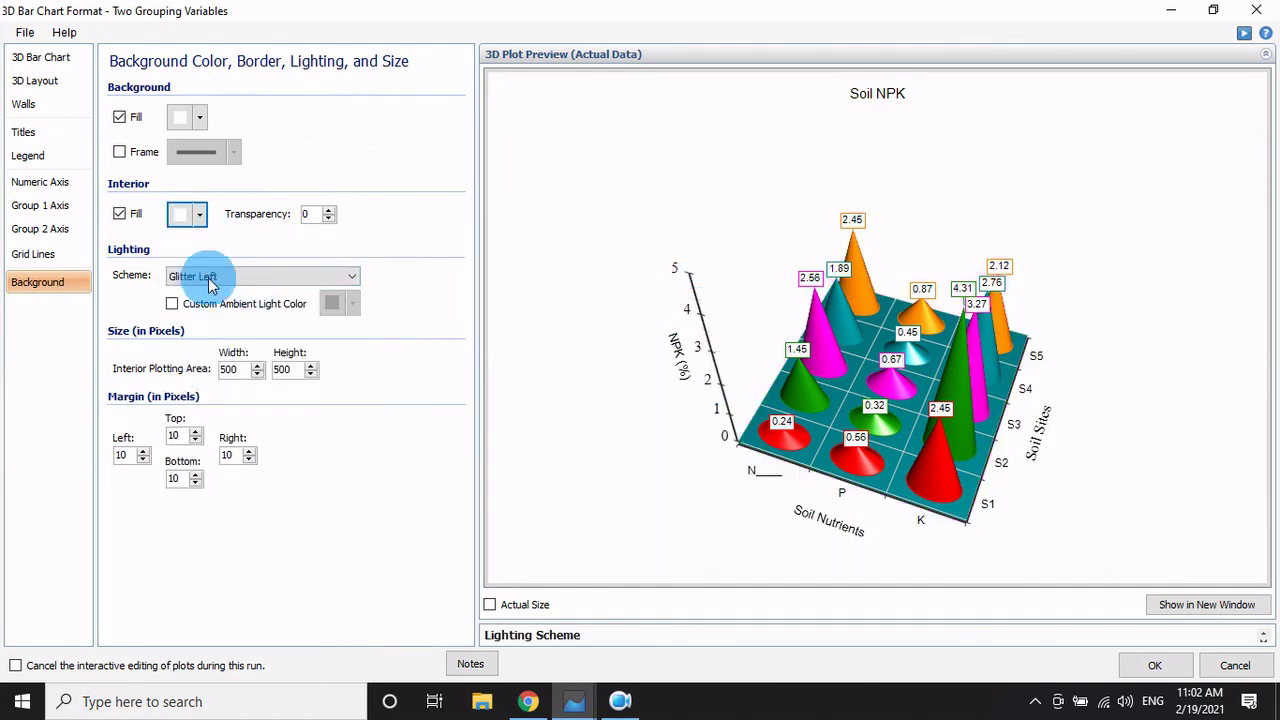
Step: Try Custom Ambient Light Color and leave it unchecked
left_click(172, 304)
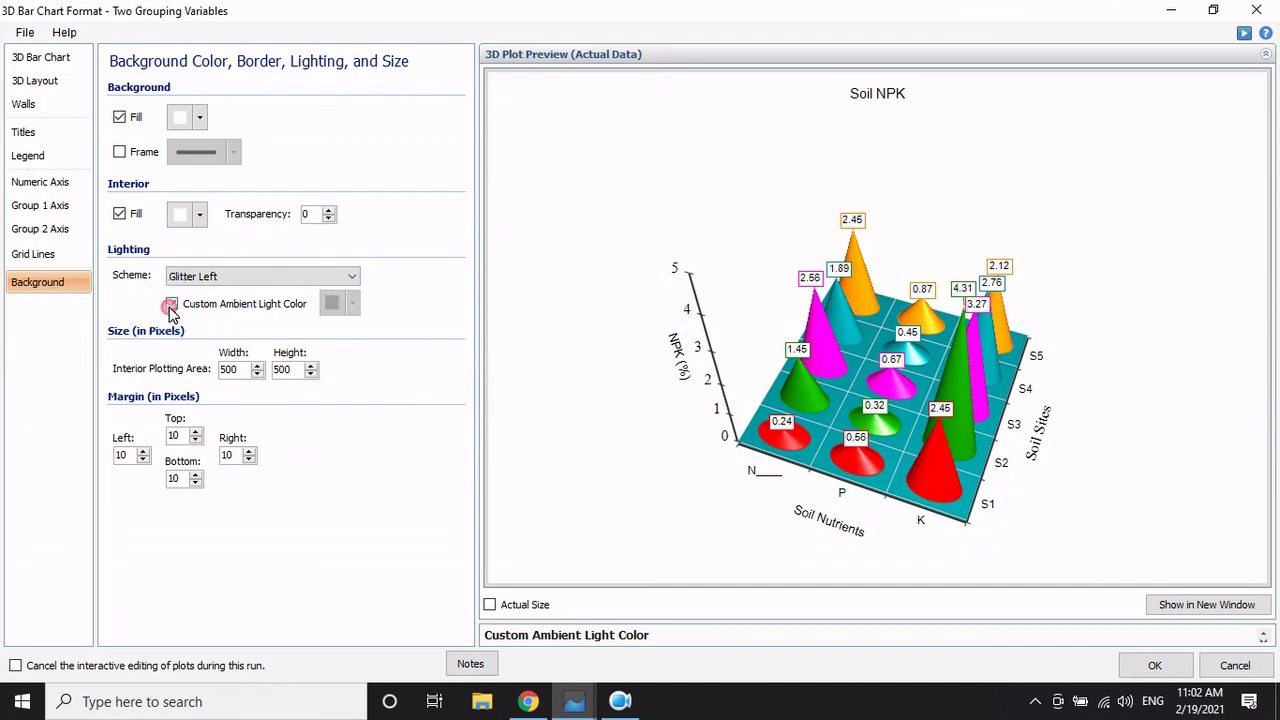
left_click(172, 304)
left_click(172, 304)
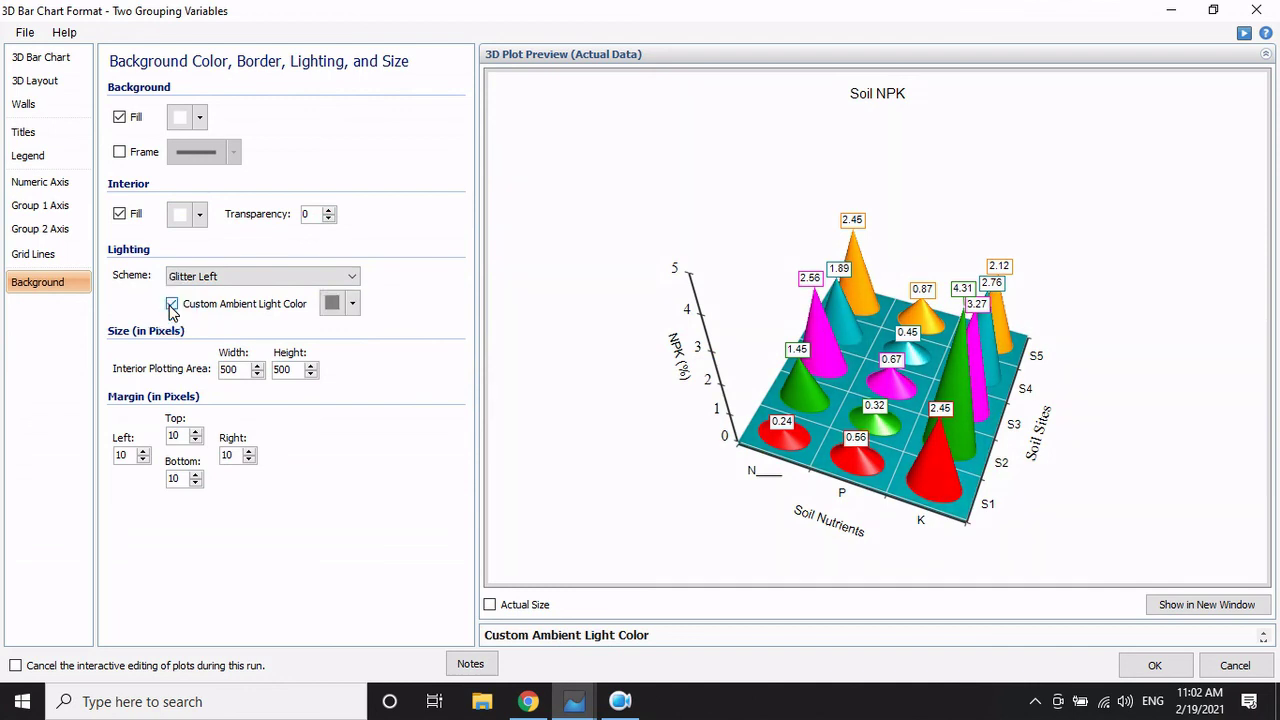
left_click(172, 304)
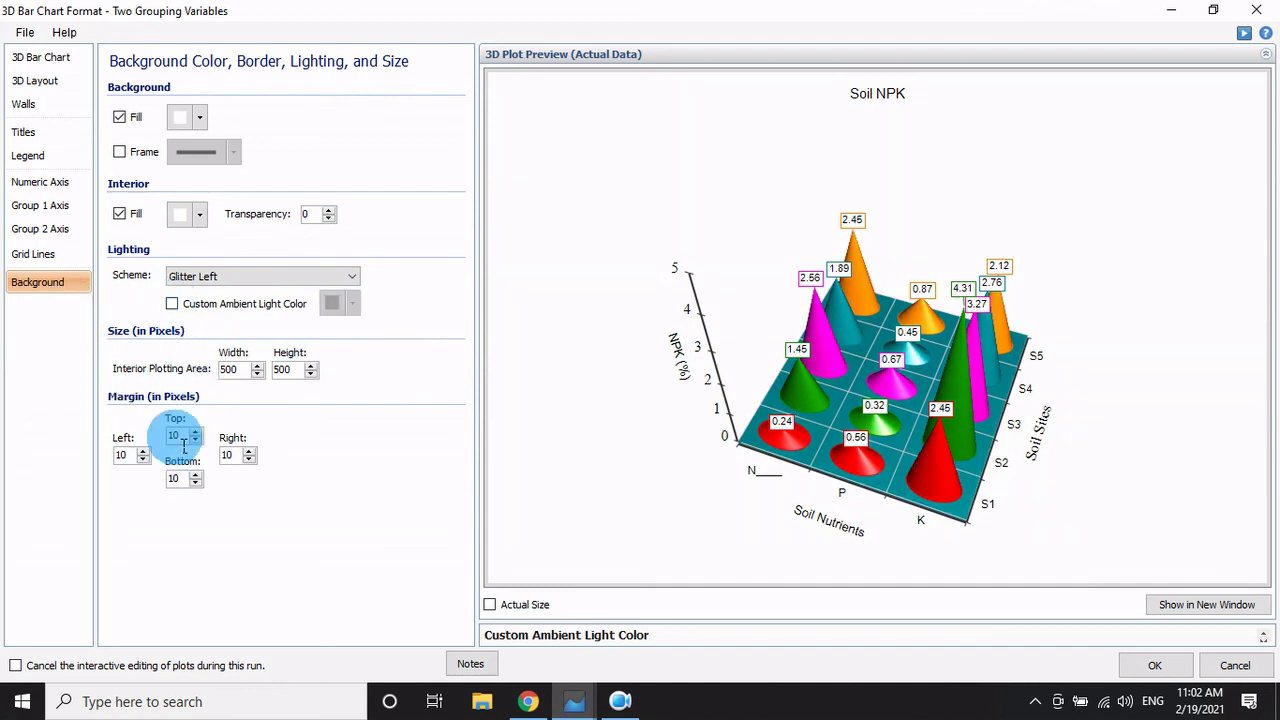
Step: Generate the Soil NPK chart in the output and start saving it from Plot Viewer
left_click(1153, 667)
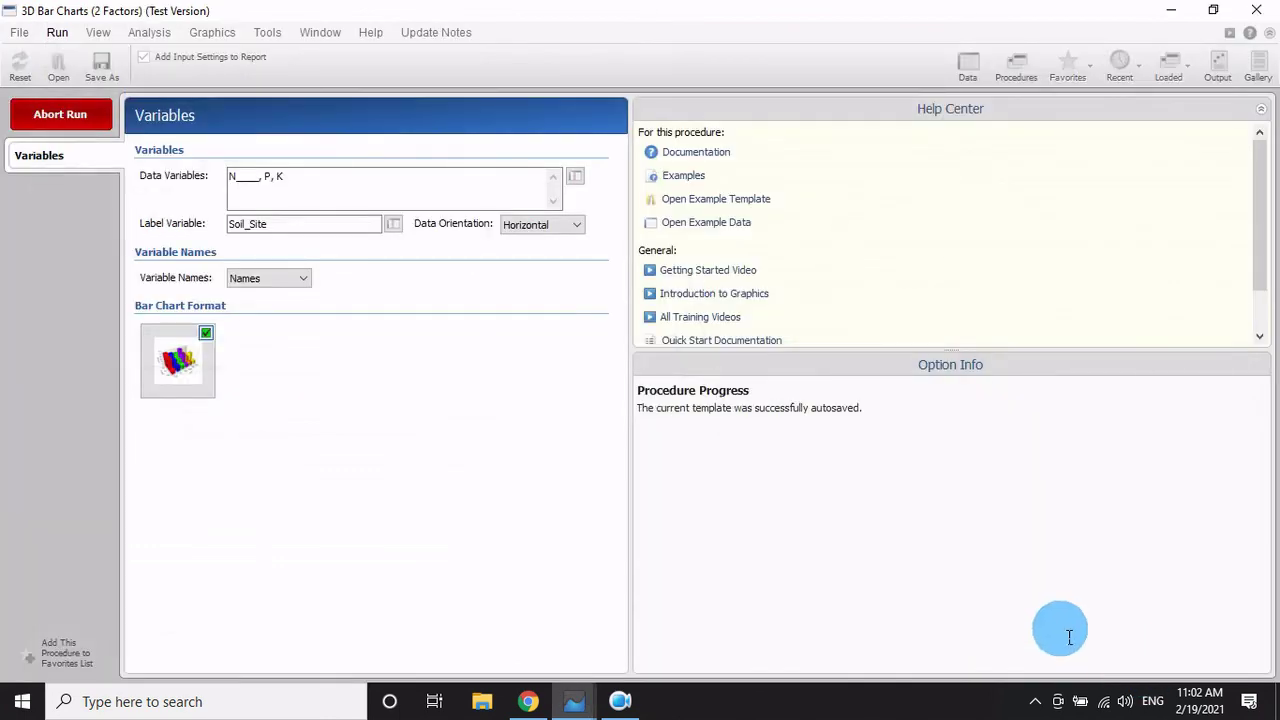
scroll(957, 441, "down", 1)
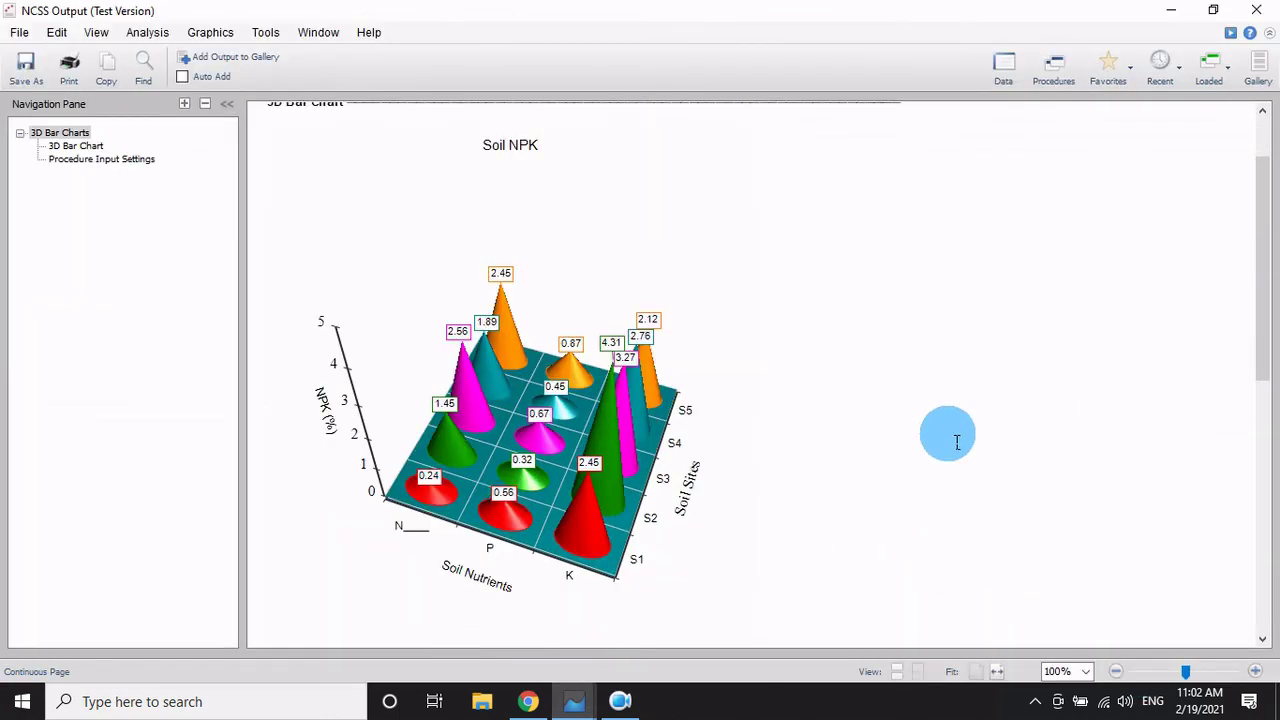
scroll(957, 441, "down", 1)
double_click(593, 334)
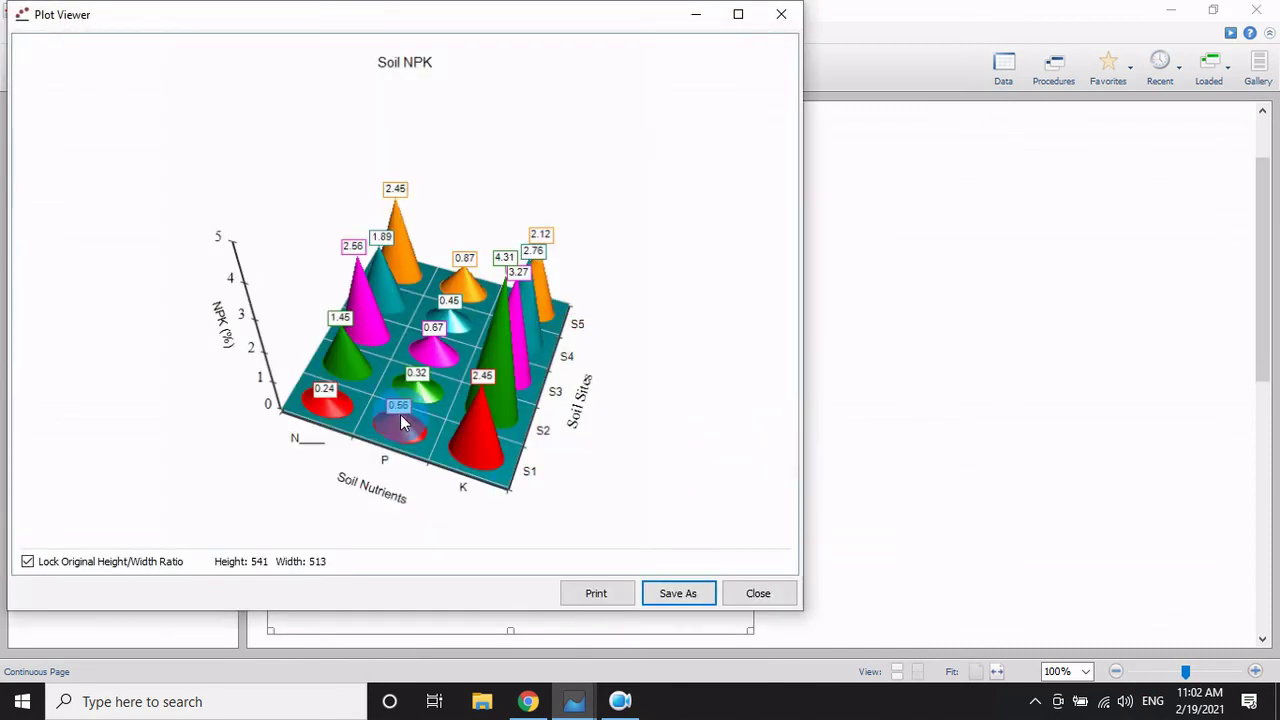
left_click(687, 596)
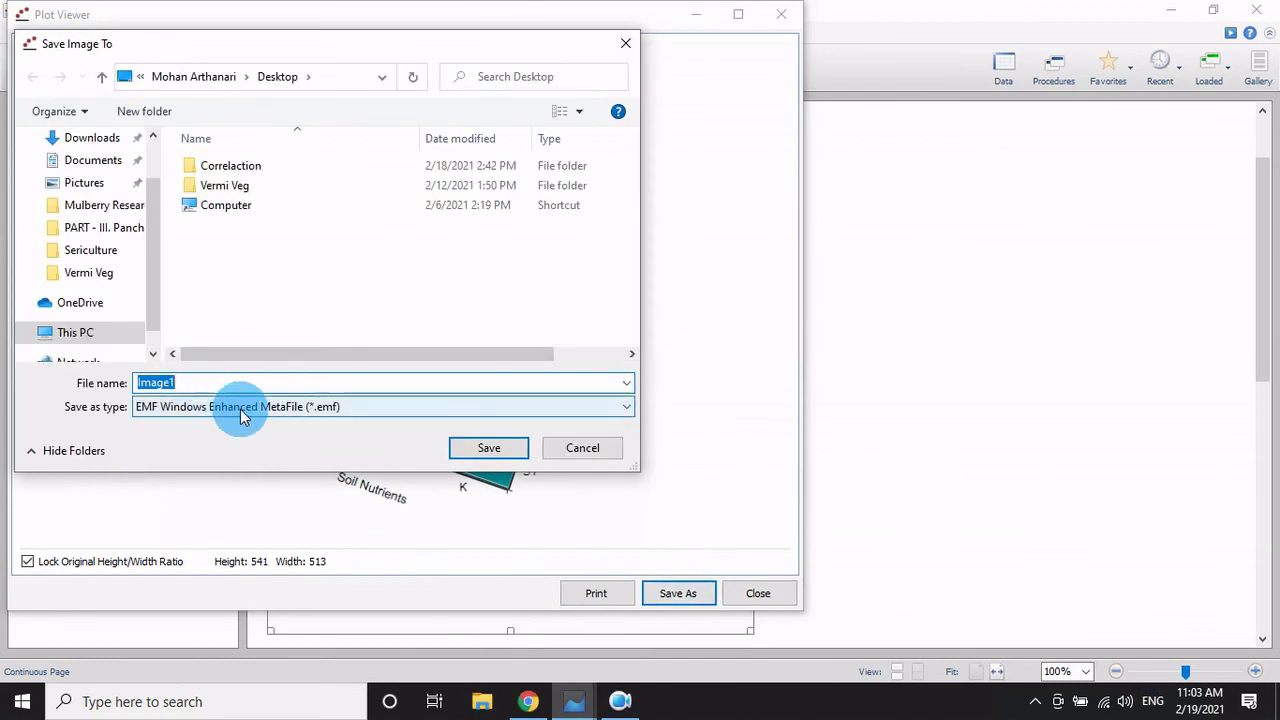
Step: Save the cone chart to the Desktop as a JPEG (*.jpeg) file named 'Soil NPK'
left_click(240, 414)
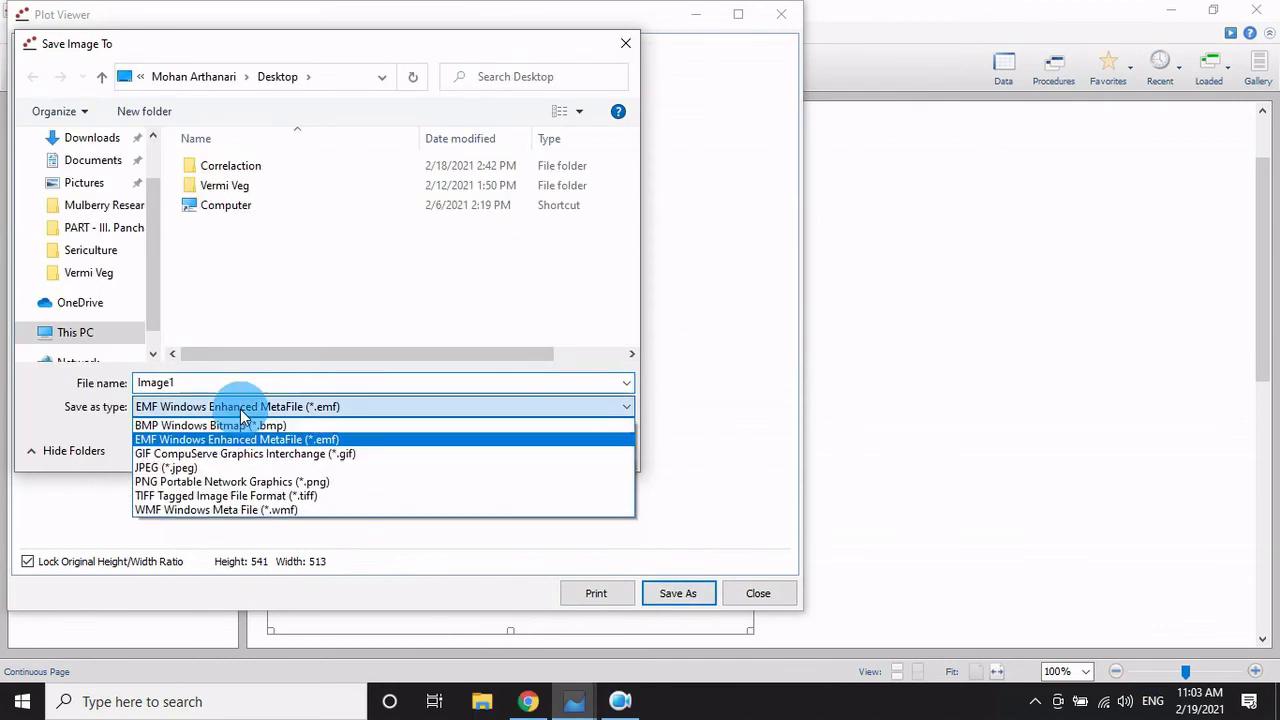
left_click(200, 466)
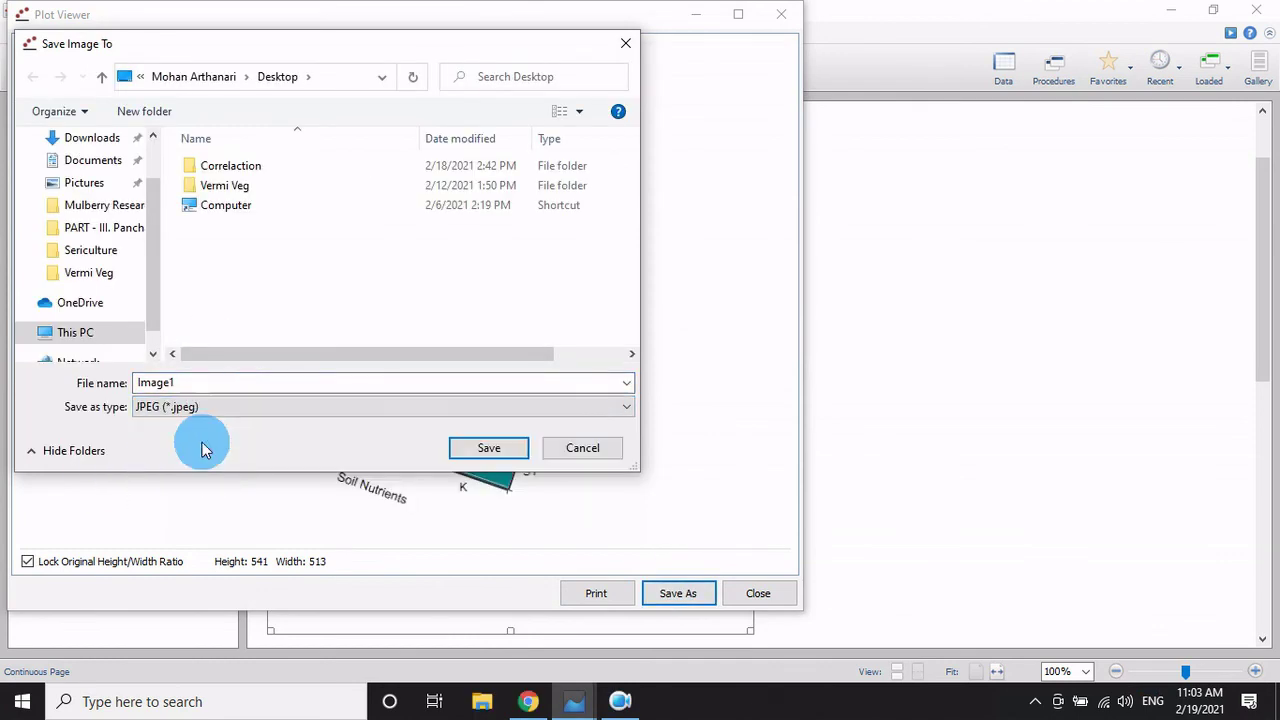
double_click(215, 386)
type("S")
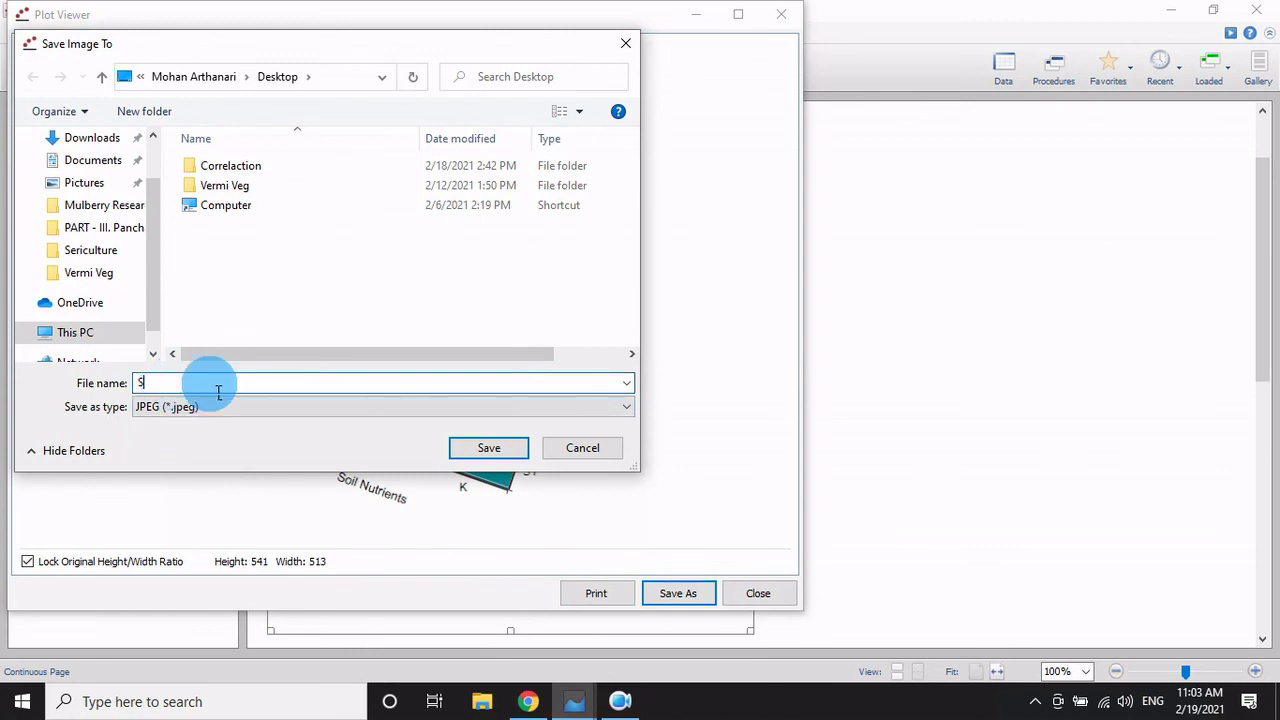
type("oil NPK")
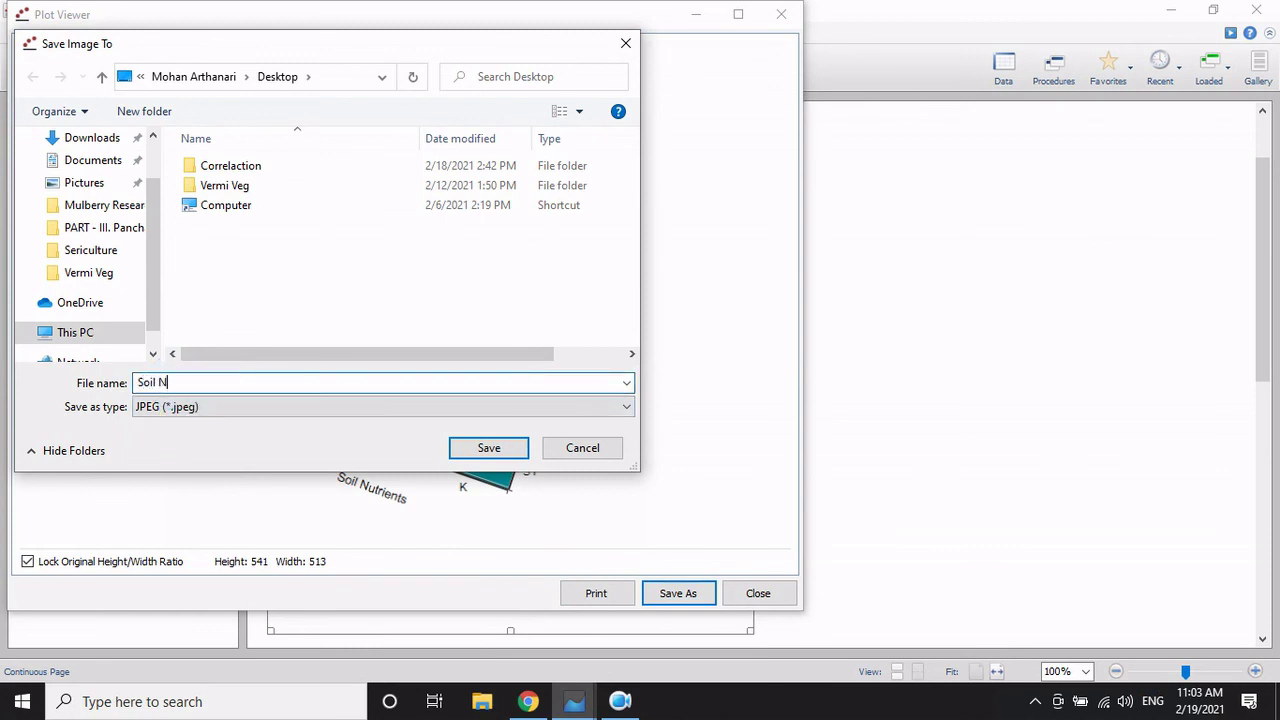
left_click(468, 449)
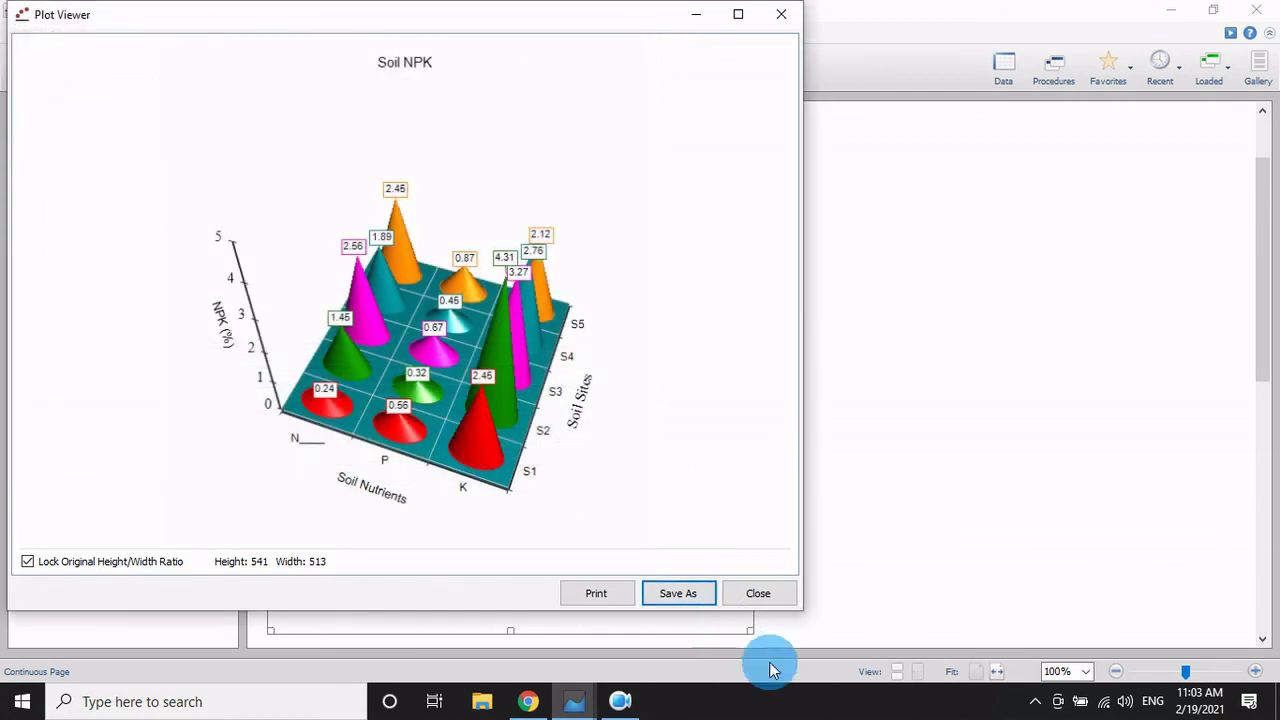